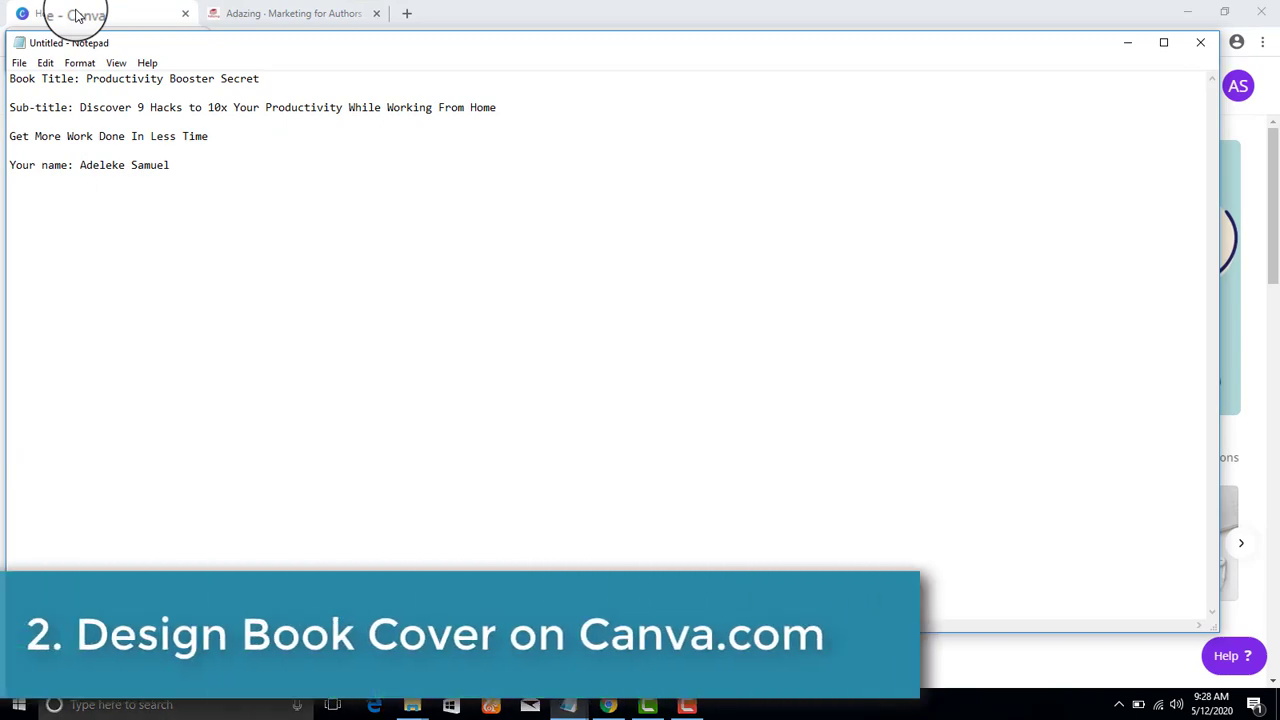
# Switch to the Canva home page in the browser and look through the available design types
pyautogui.click(75, 15)
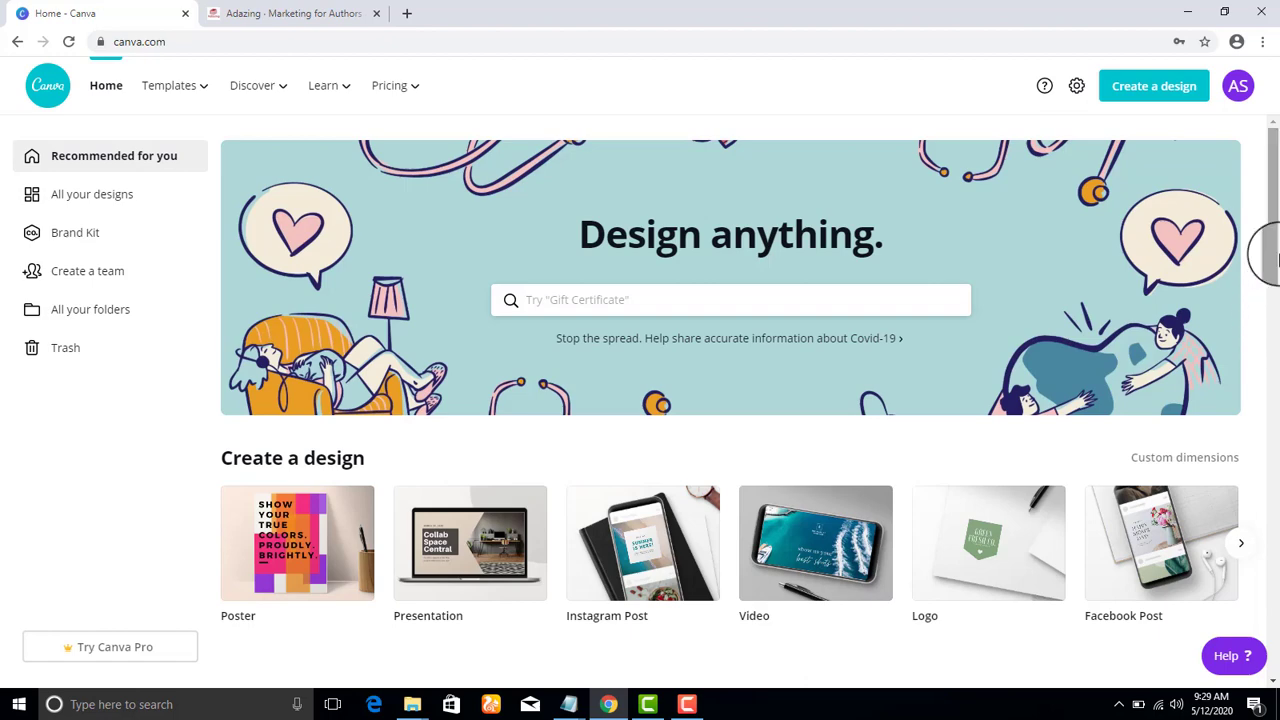
pyautogui.moveTo(1268, 240); pyautogui.dragTo(1271, 314)
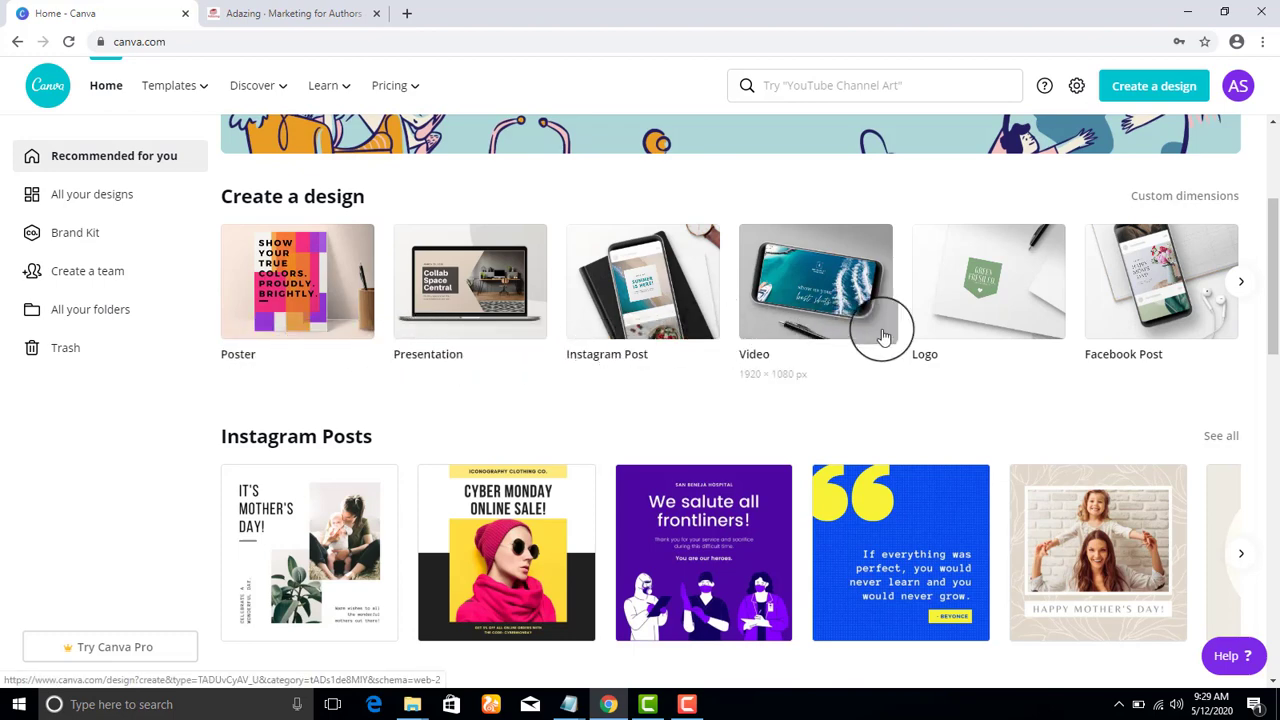
pyautogui.click(1249, 289)
pyautogui.moveTo(1272, 285); pyautogui.dragTo(1276, 338)
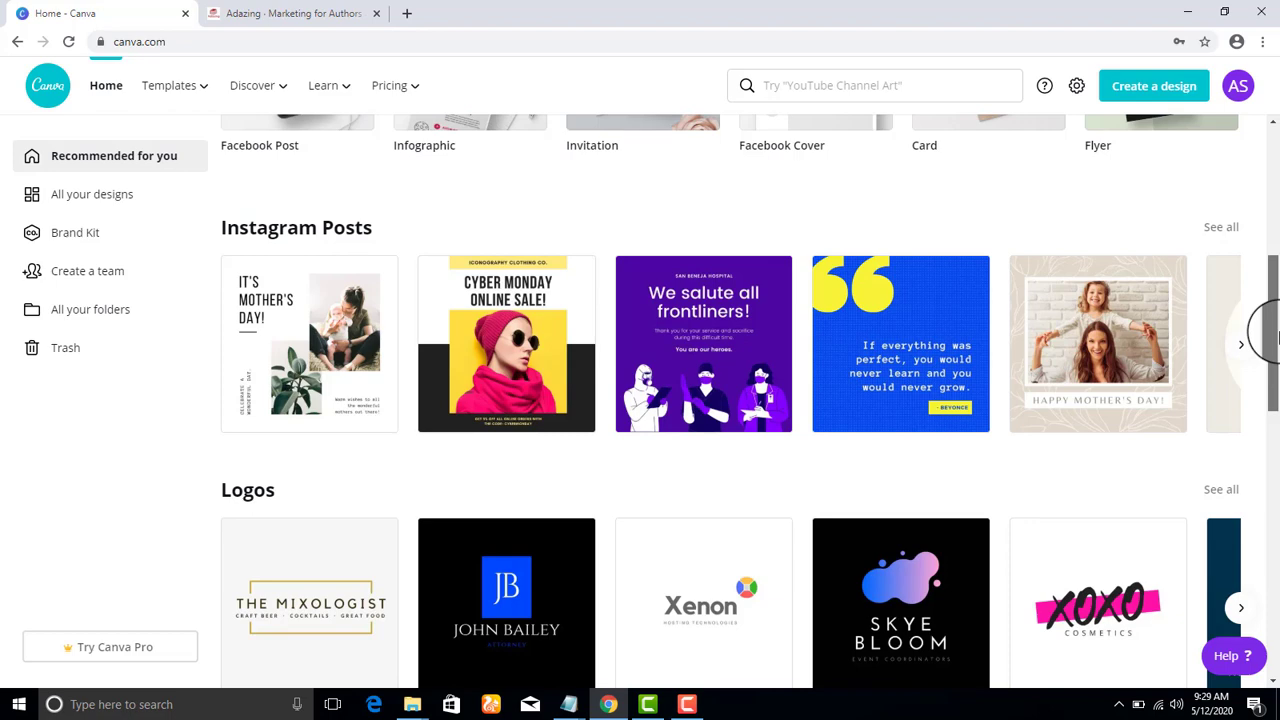
# Search Google for "canva android" in a new browser tab
pyautogui.click(407, 13)
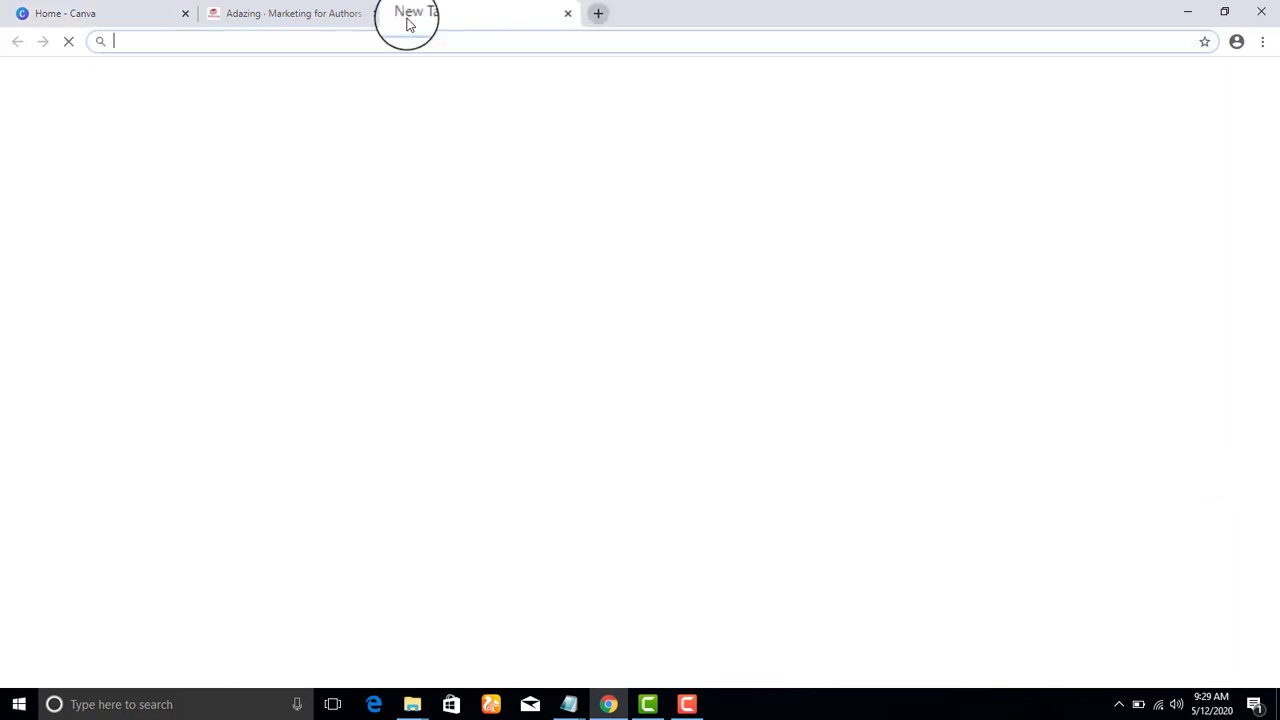
pyautogui.write('canva ')
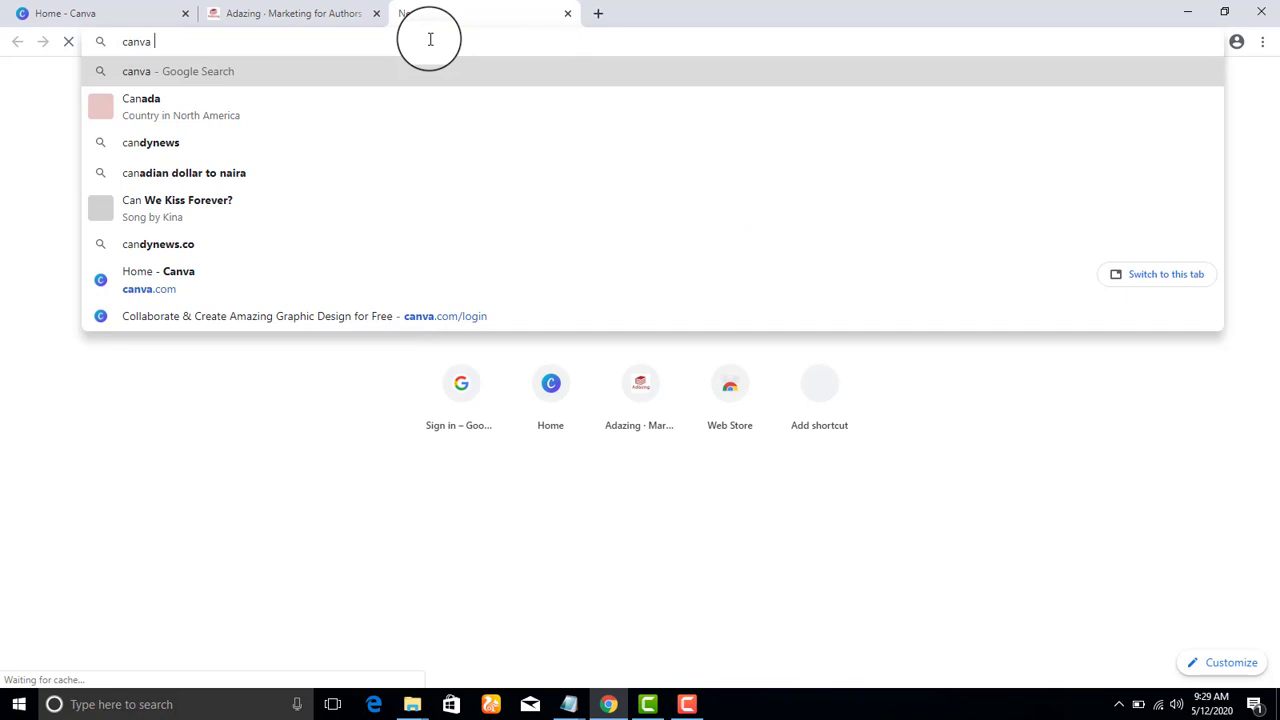
pyautogui.write('android')
pyautogui.press('Return')
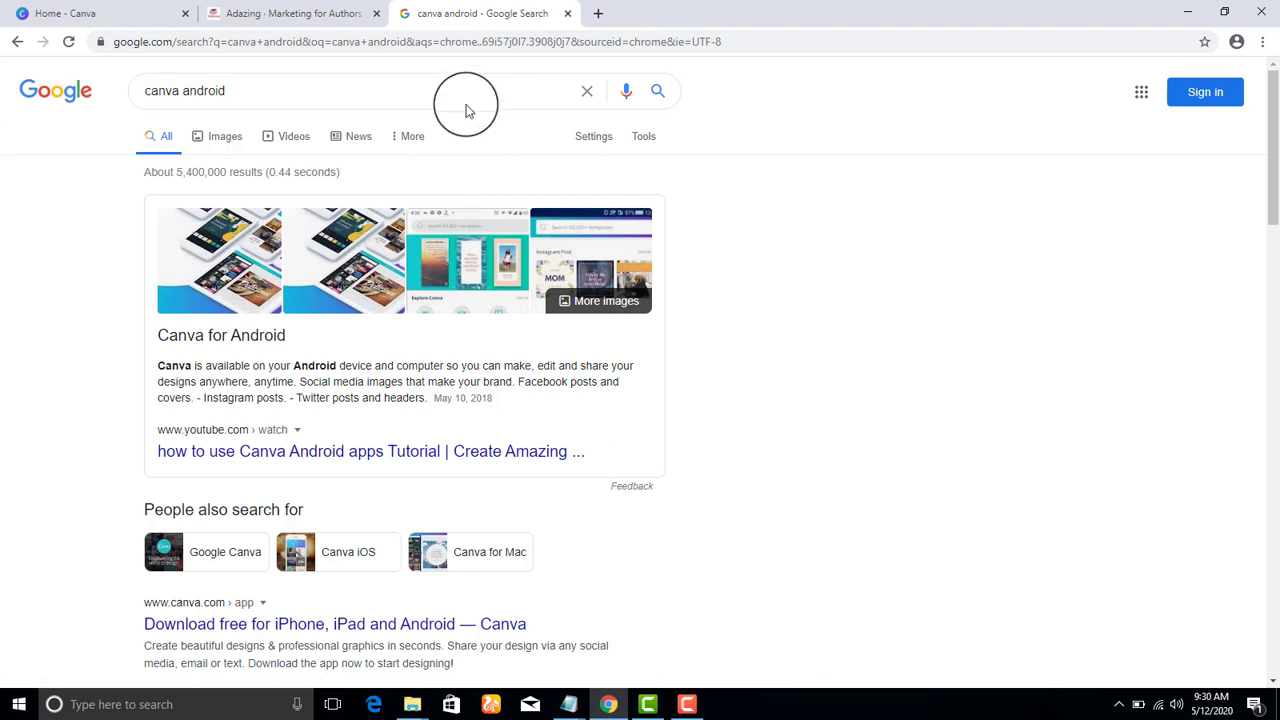
# Go to canva.com/download and view the Canva for Windows desktop app page
pyautogui.click(473, 45)
pyautogui.write('can')
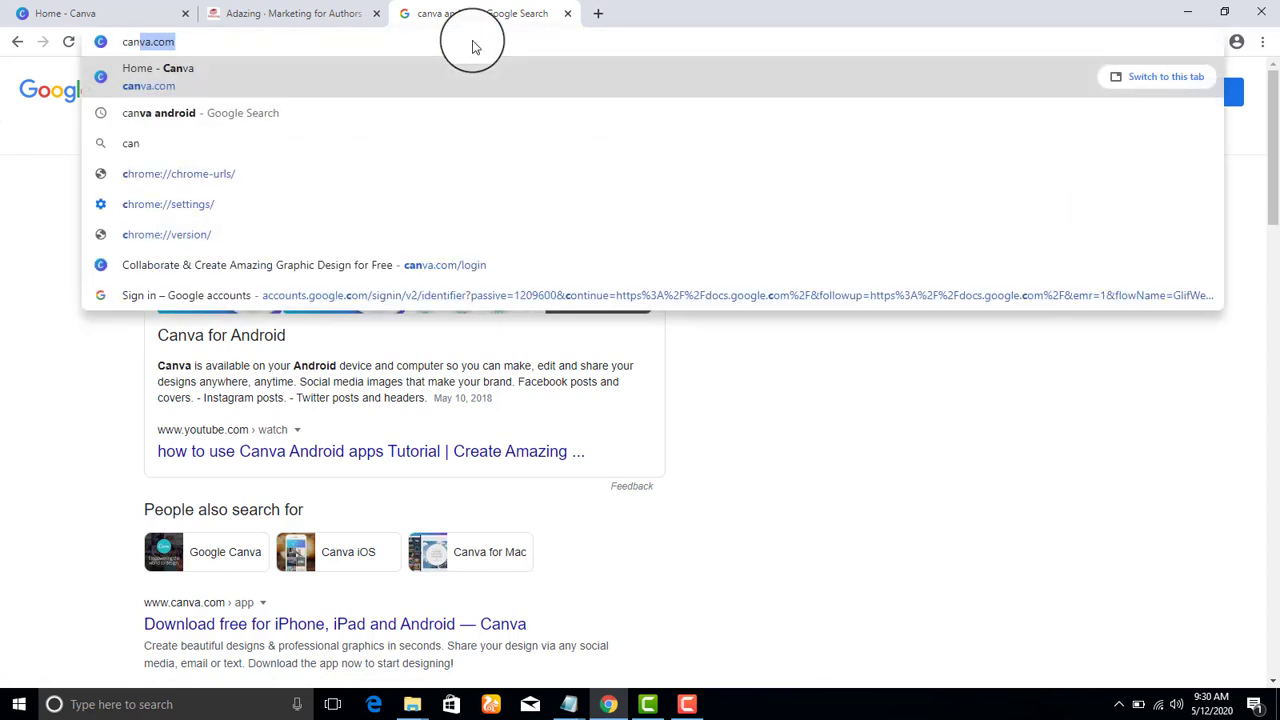
pyautogui.write('va.com/download')
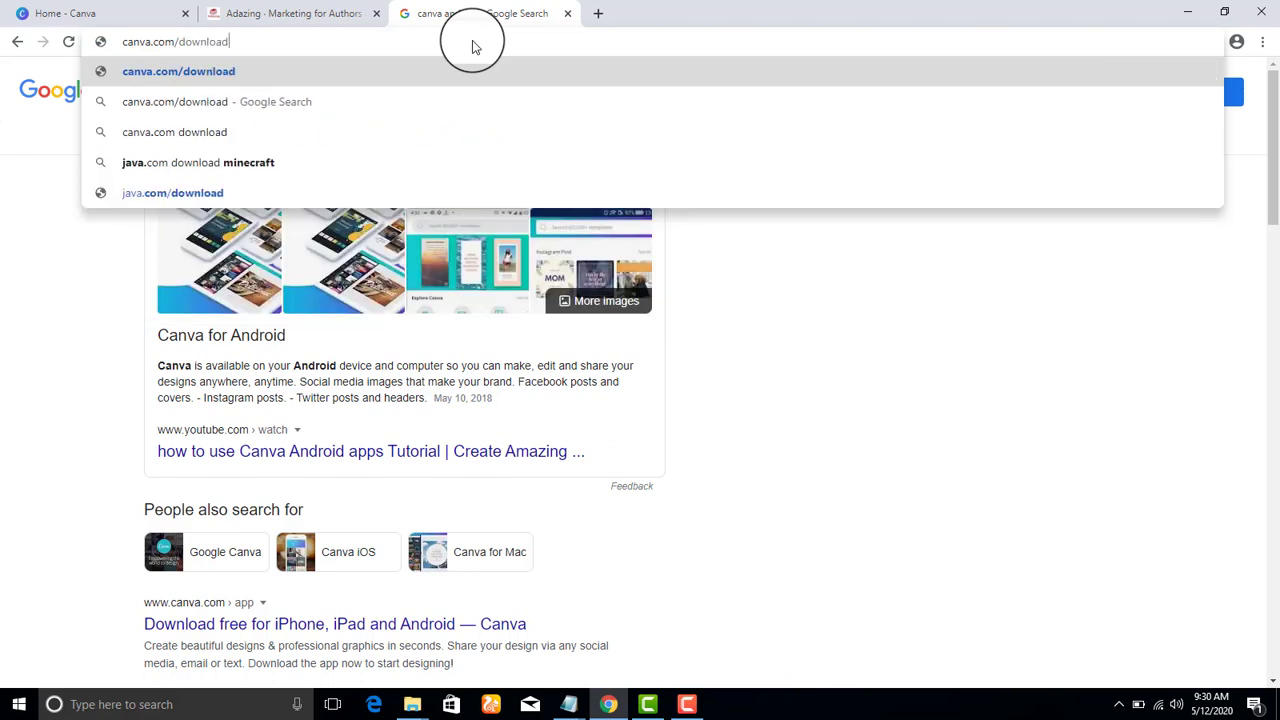
pyautogui.press('Return')
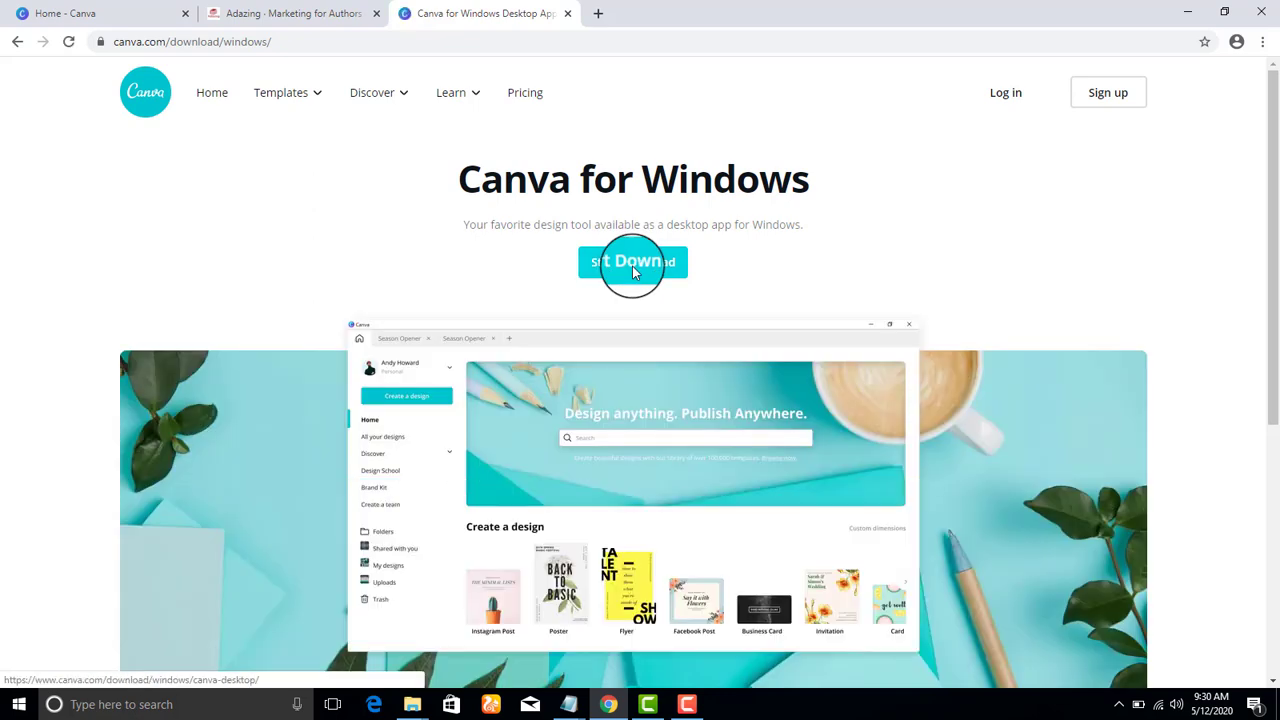
pyautogui.scroll(-2, 1266, 200)
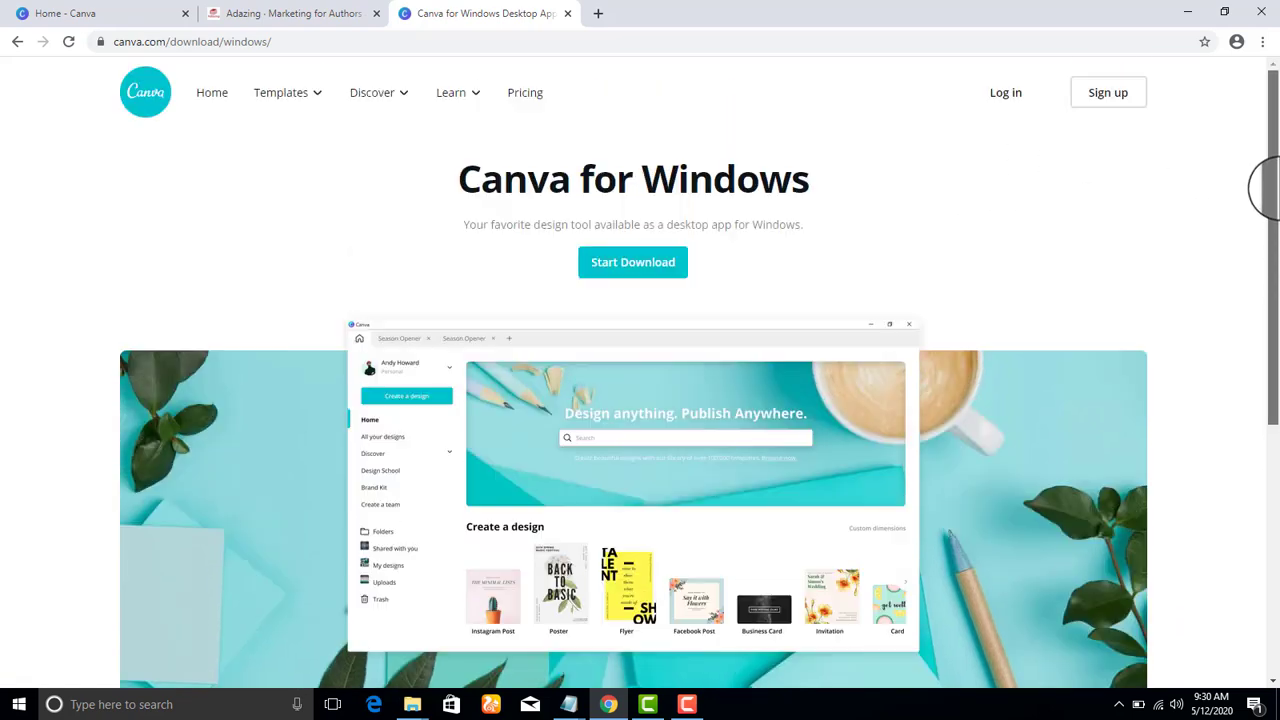
pyautogui.scroll(2, 1266, 200)
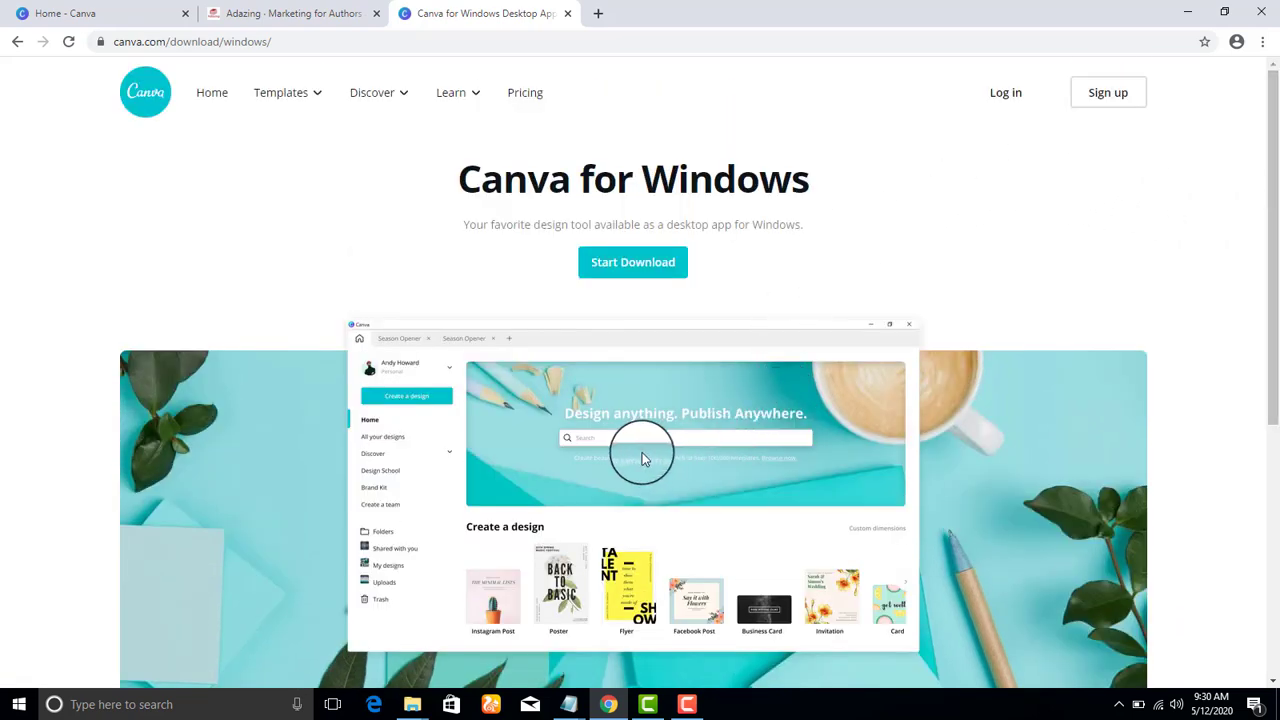
# Return to the Canva home page and search its templates for "Book cover"
pyautogui.click(243, 13)
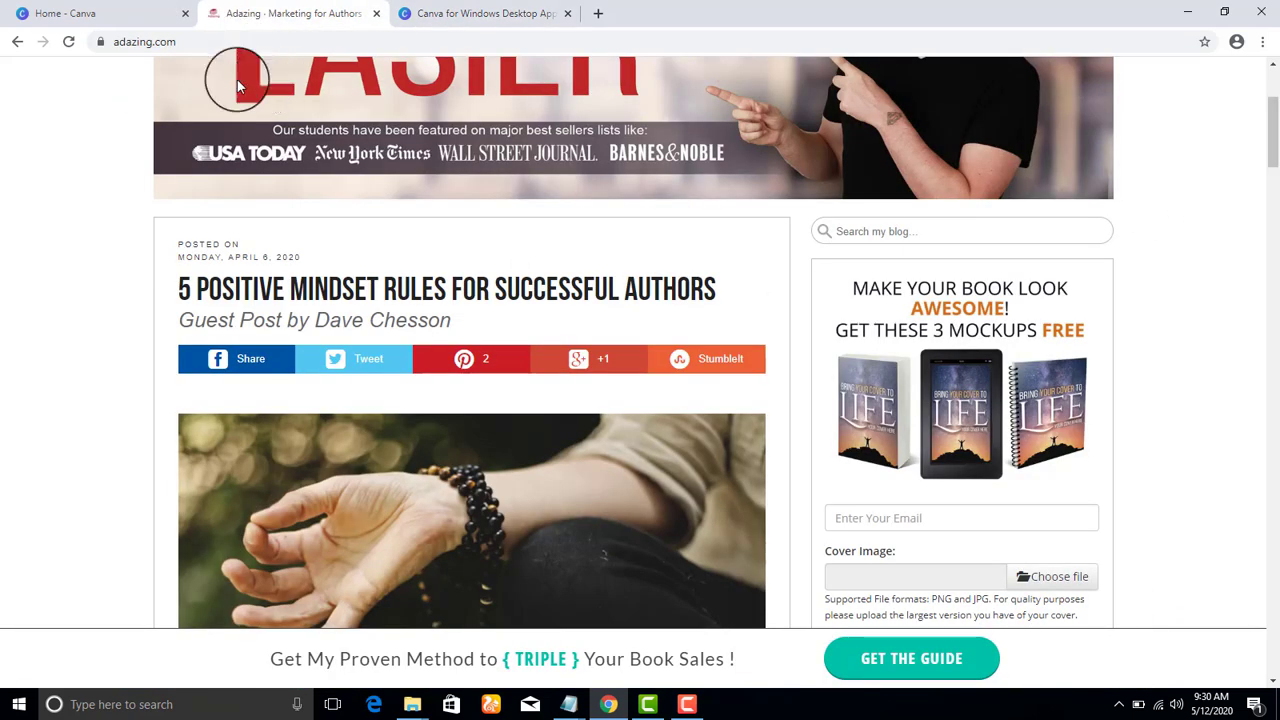
pyautogui.click(86, 13)
pyautogui.moveTo(175, 85)
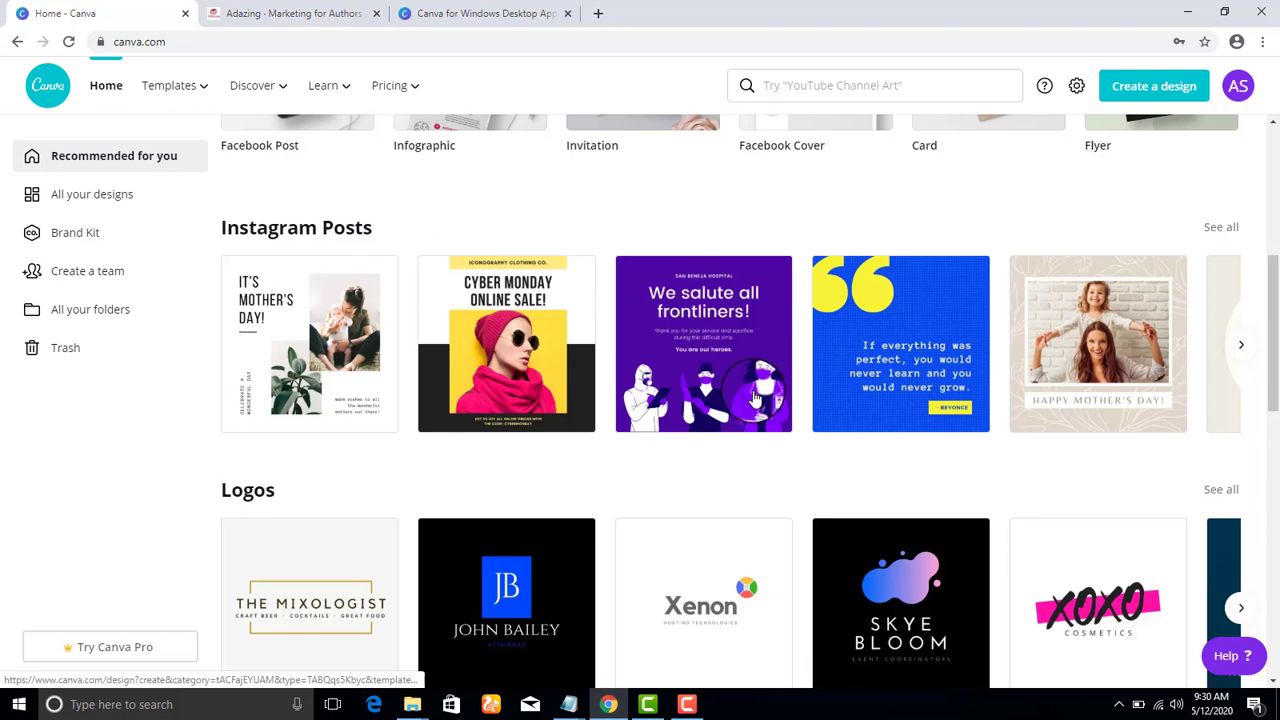
pyautogui.moveTo(1262, 343); pyautogui.dragTo(1268, 150)
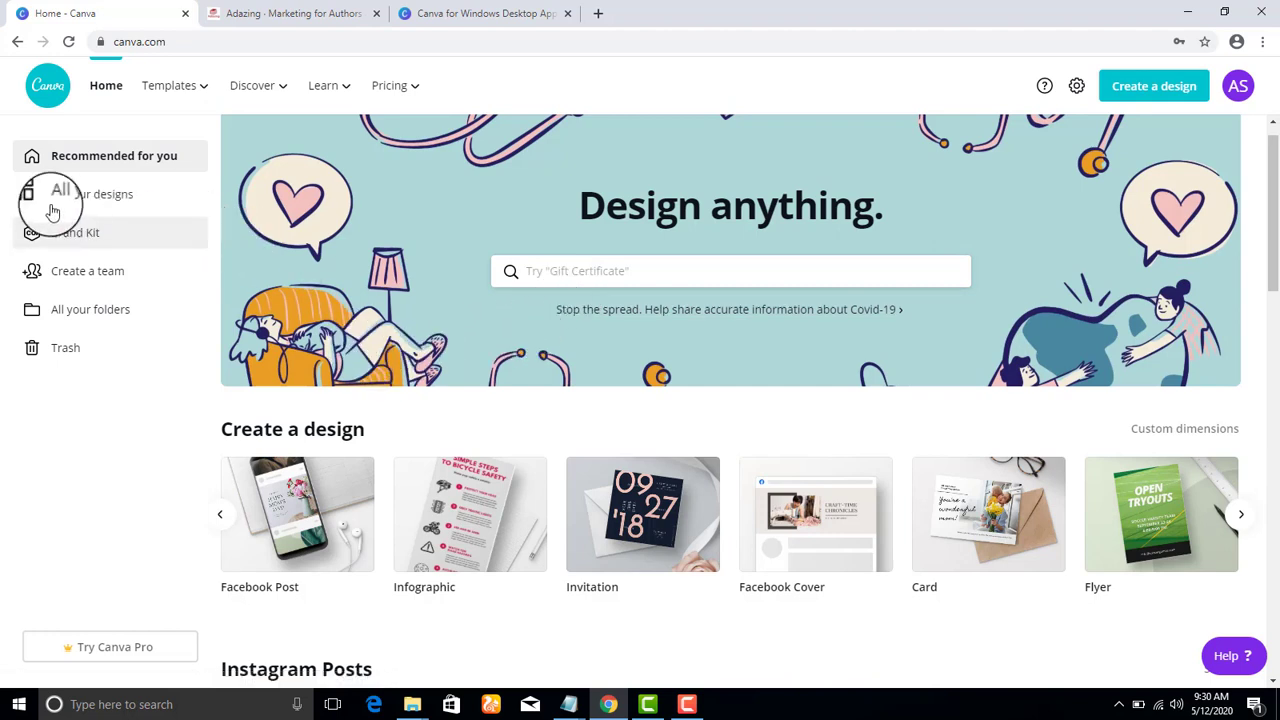
pyautogui.click(591, 270)
pyautogui.write('Book cover')
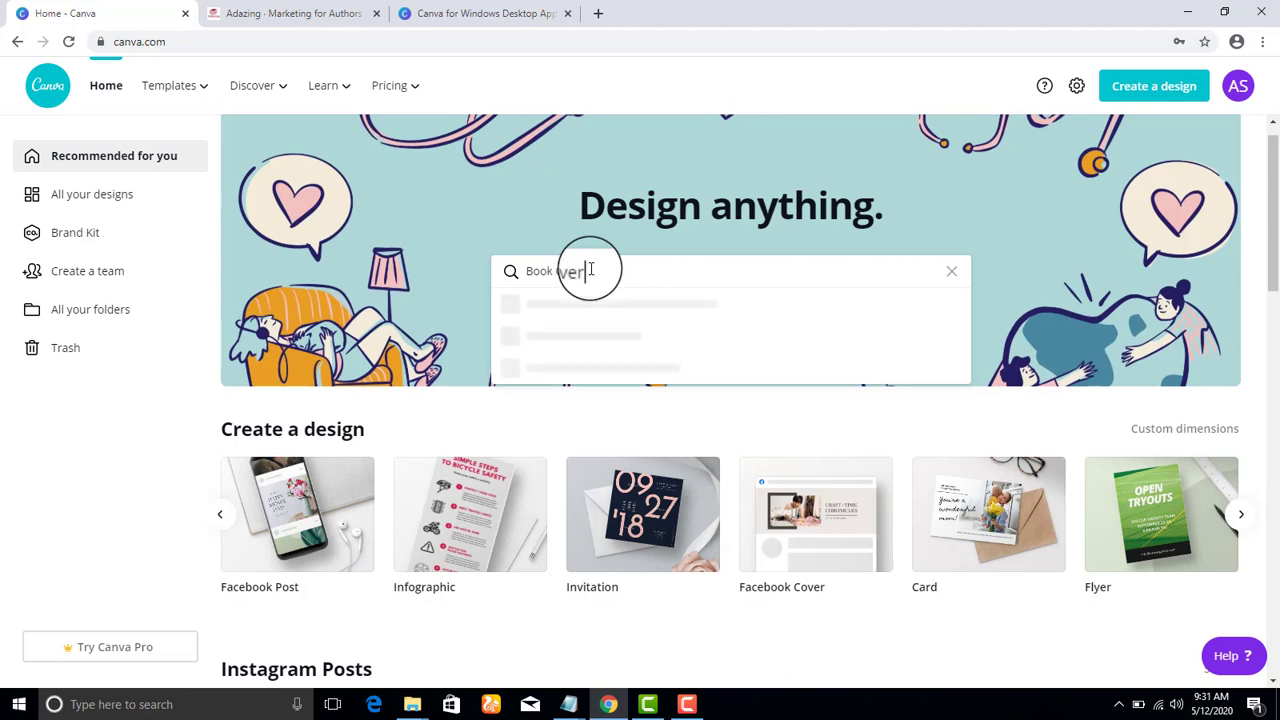
pyautogui.press('Return')
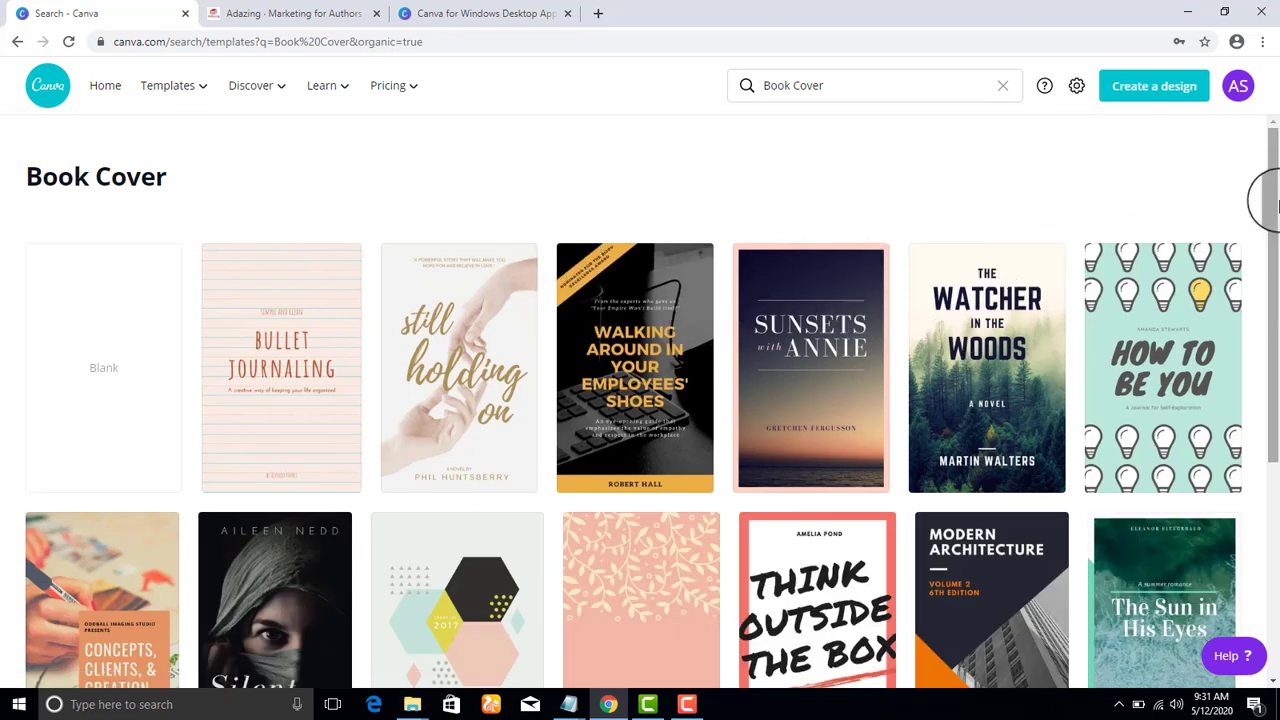
# Browse the book cover templates, open "Walking Around in Your Employees' Shoes" for editing, and dismiss the editing tip
pyautogui.moveTo(1275, 203); pyautogui.dragTo(1275, 285)
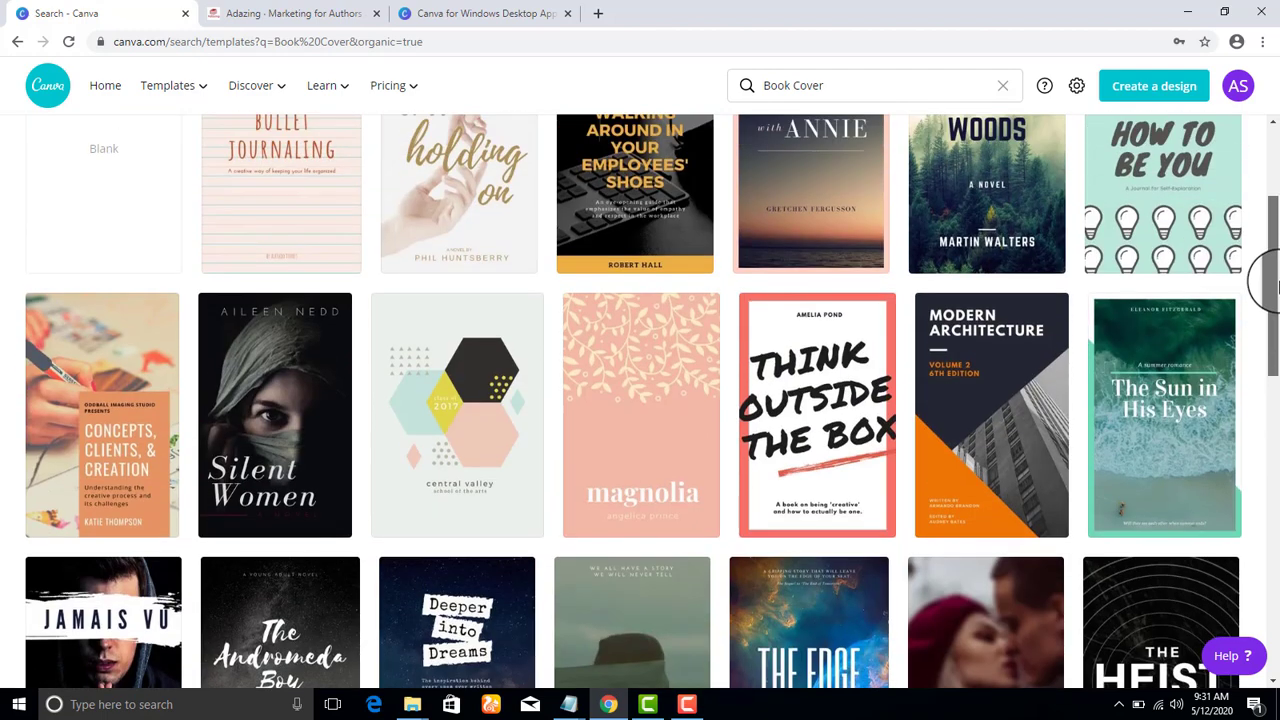
pyautogui.moveTo(1275, 287); pyautogui.dragTo(1275, 235)
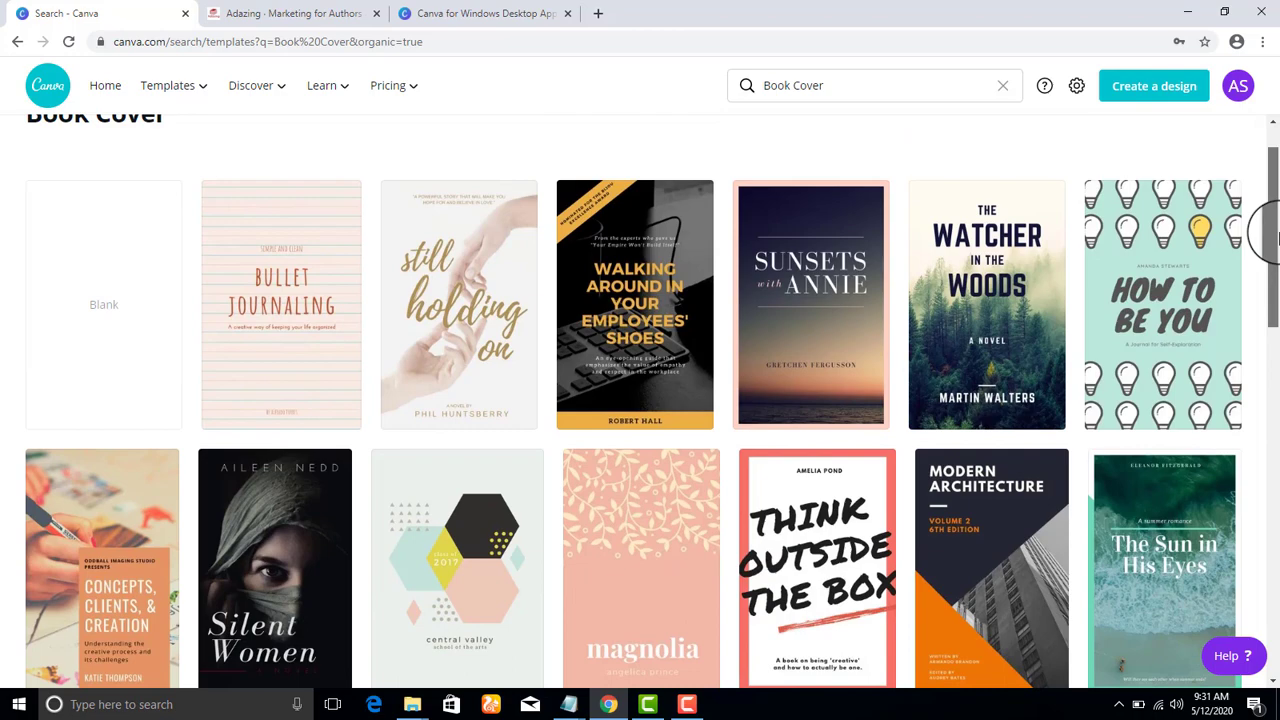
pyautogui.moveTo(1275, 235); pyautogui.dragTo(1275, 517)
pyautogui.scroll(-3, 1266, 517)
pyautogui.scroll(6, 1266, 517)
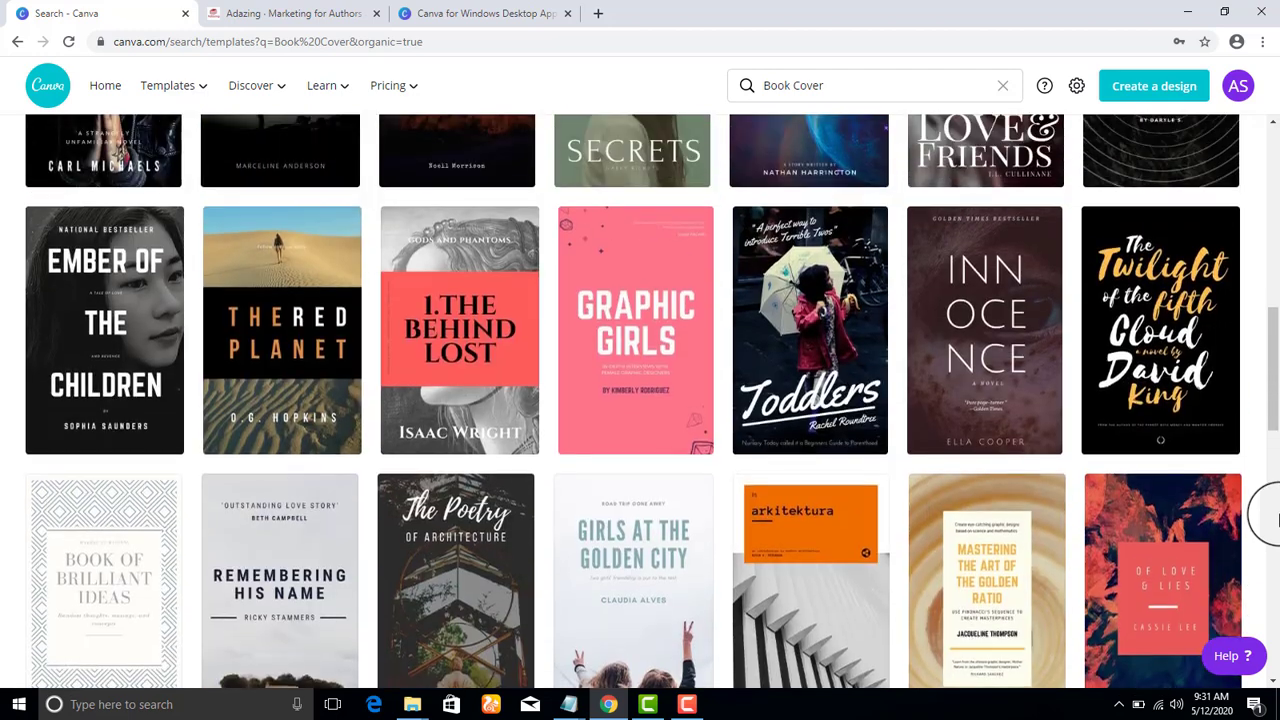
pyautogui.scroll(10, 1266, 517)
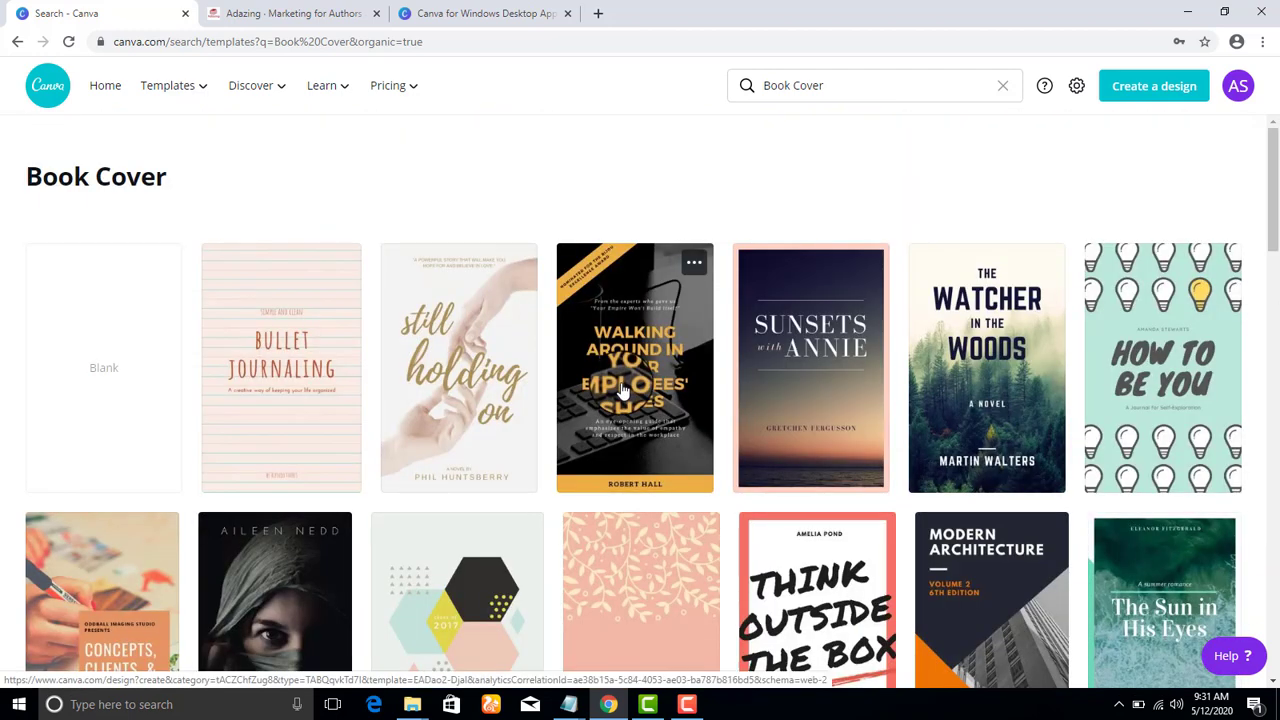
pyautogui.click(622, 390)
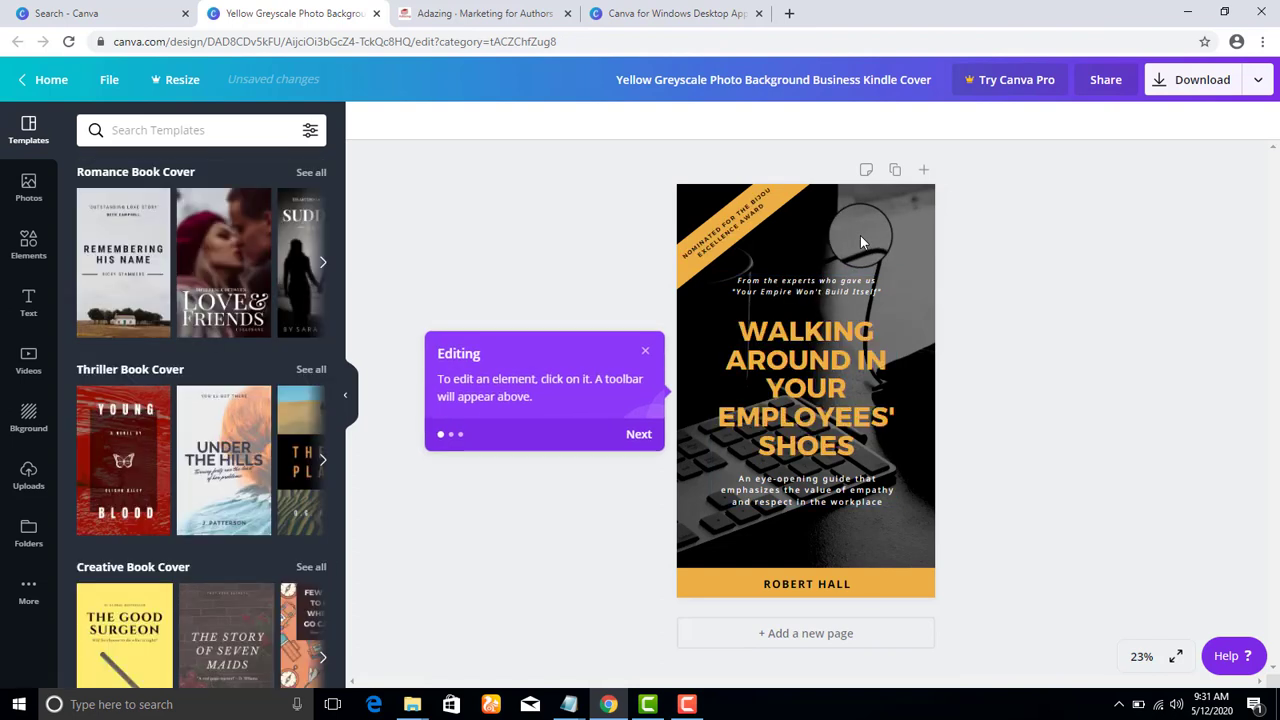
pyautogui.click(645, 354)
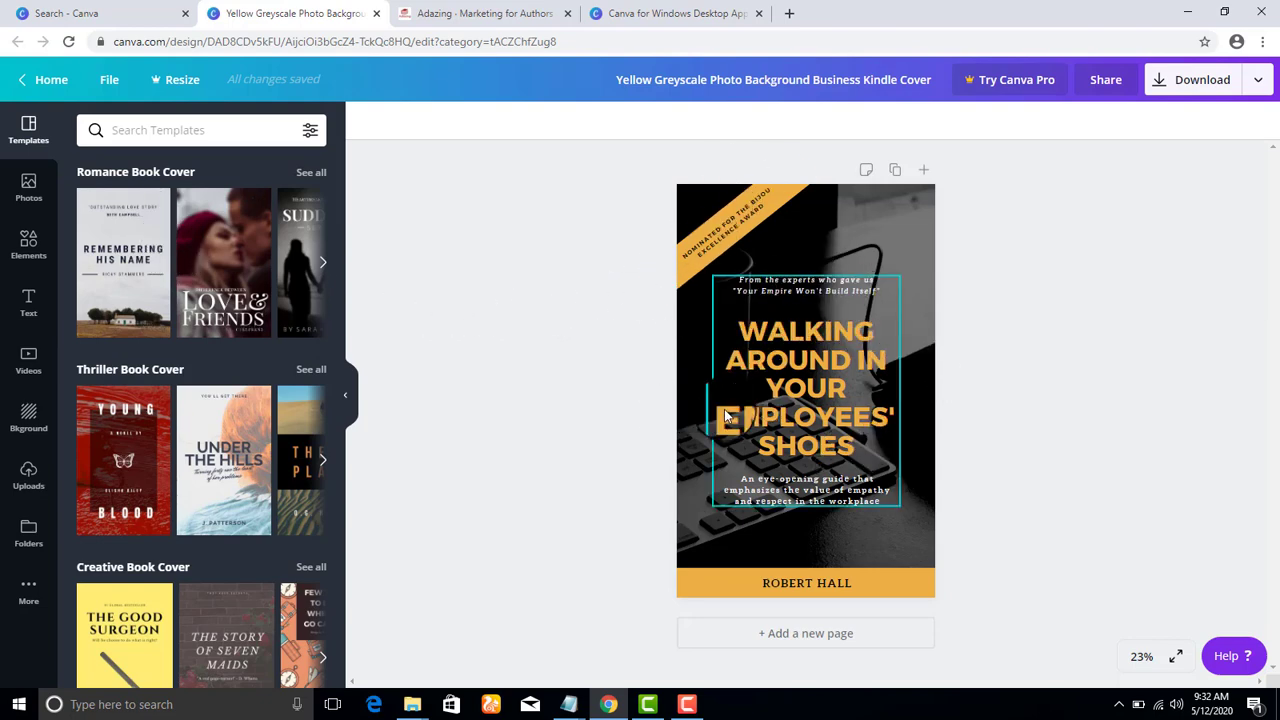
# Examine which parts of the cover are editable by selecting its title, corner ribbon and background image
pyautogui.click(786, 376)
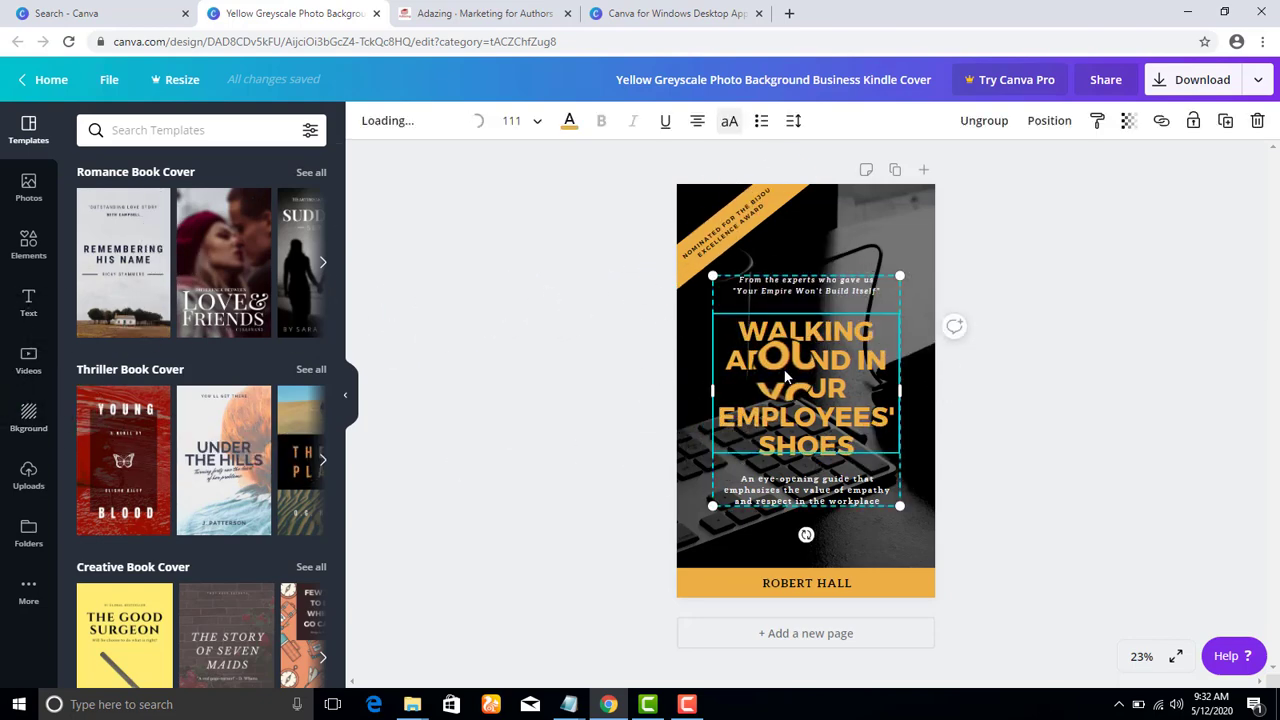
pyautogui.click(722, 237)
pyautogui.click(836, 228)
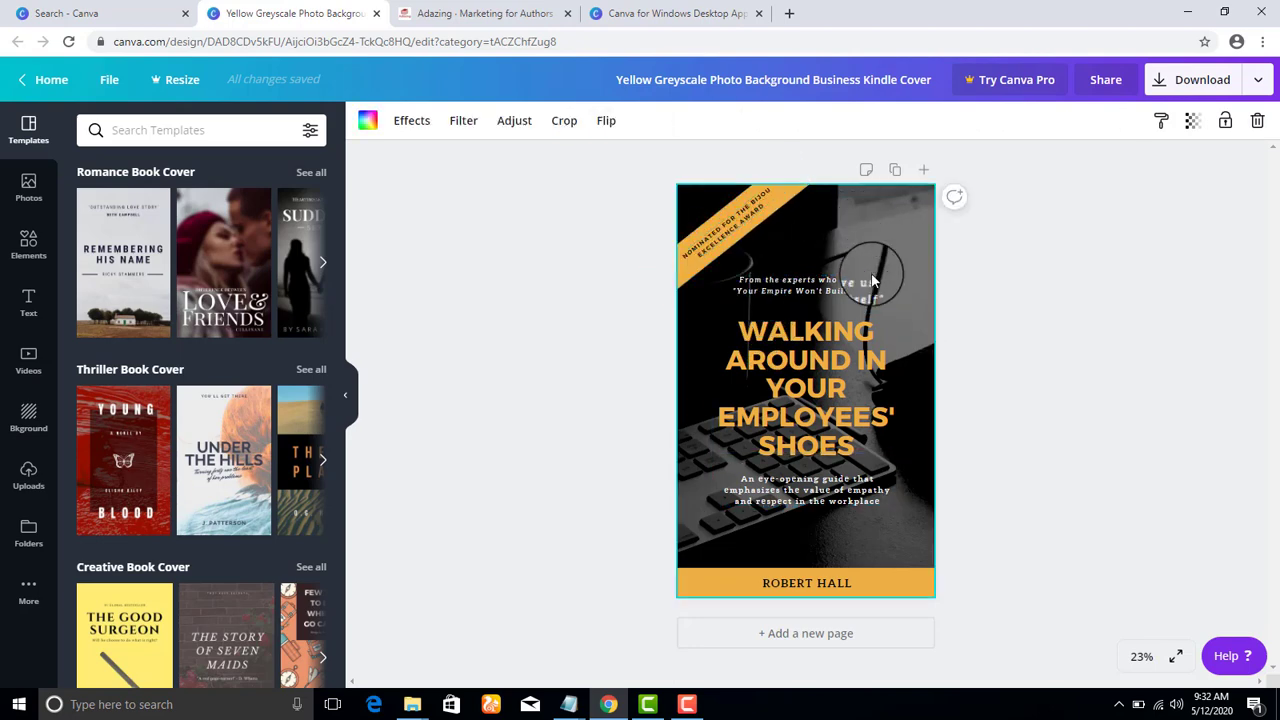
pyautogui.click(988, 274)
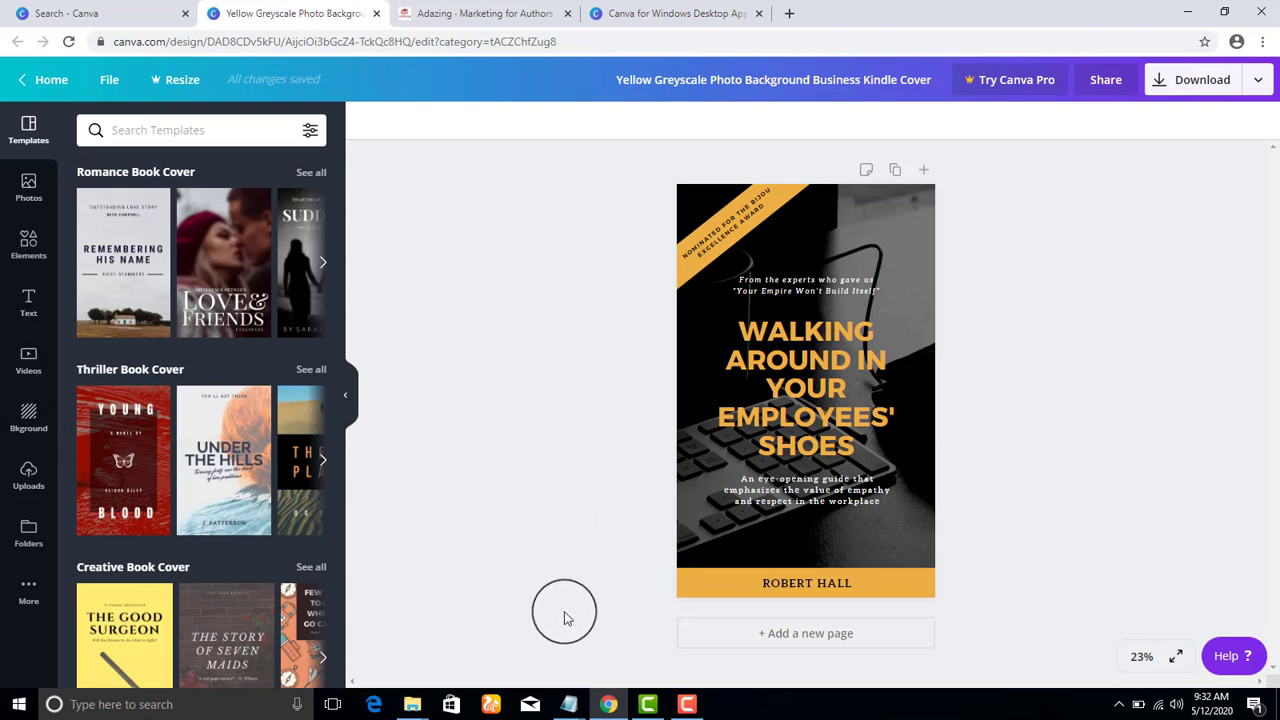
# Review the prepared book title, subtitle and author text in Notepad, and return to the cover design
pyautogui.moveTo(568, 702)
pyautogui.click(634, 617)
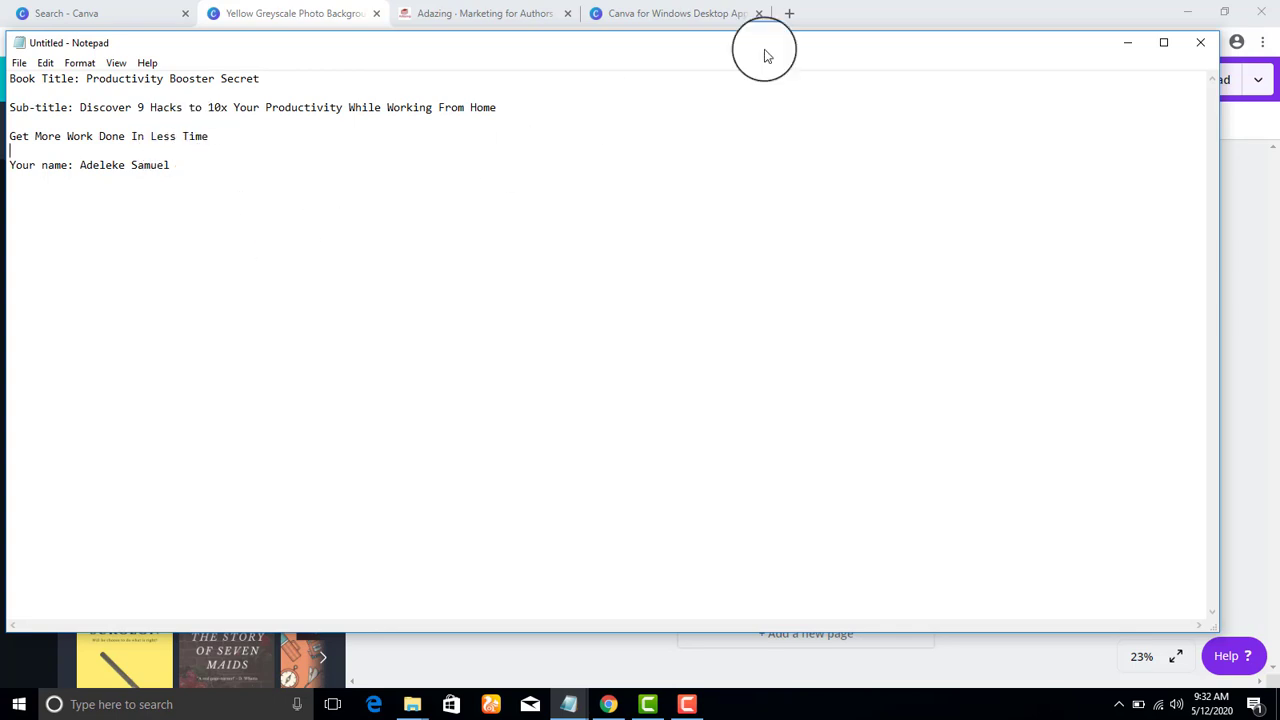
pyautogui.click(1127, 42)
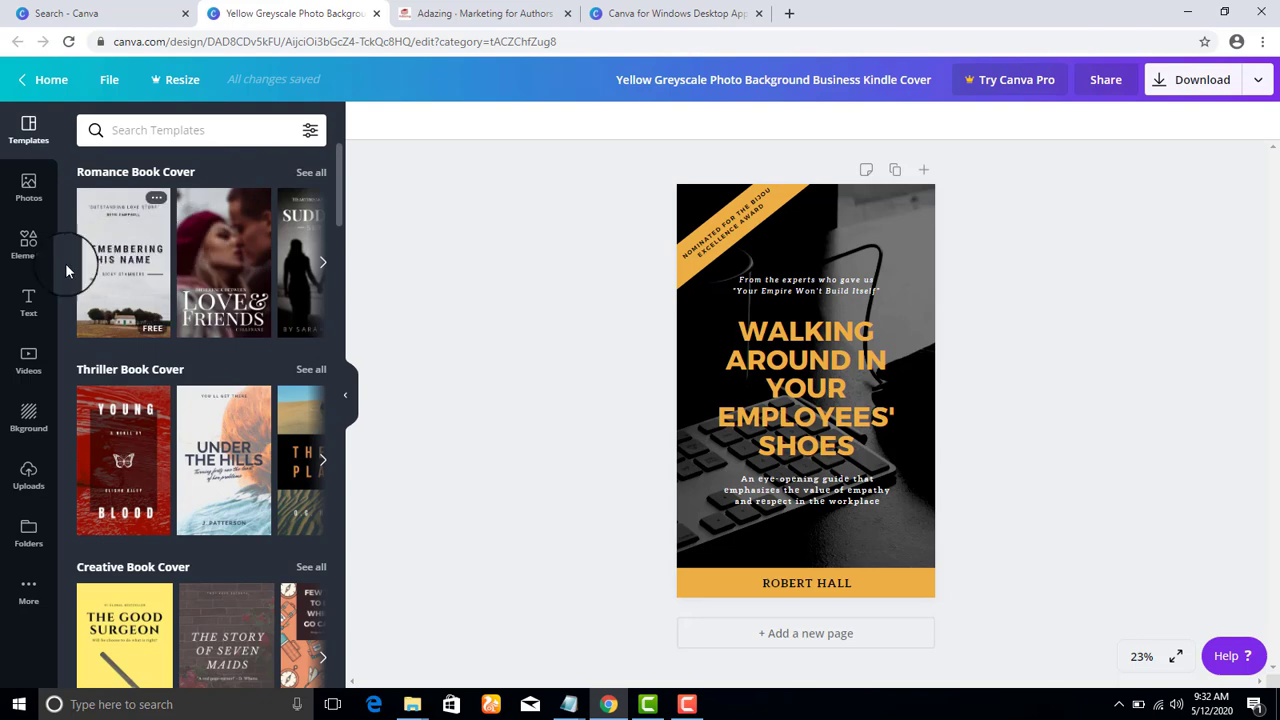
# Bring up the stock photo library beside the cover design
pyautogui.click(40, 195)
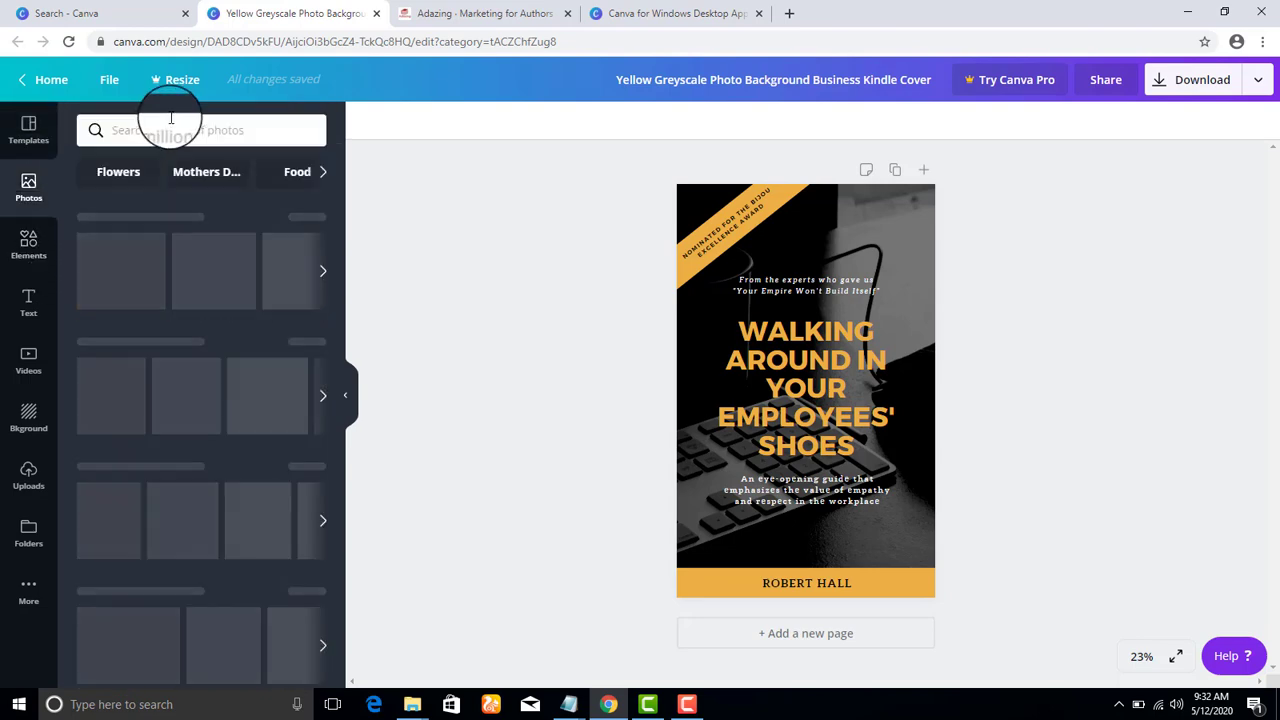
pyautogui.click(171, 130)
pyautogui.click(425, 212)
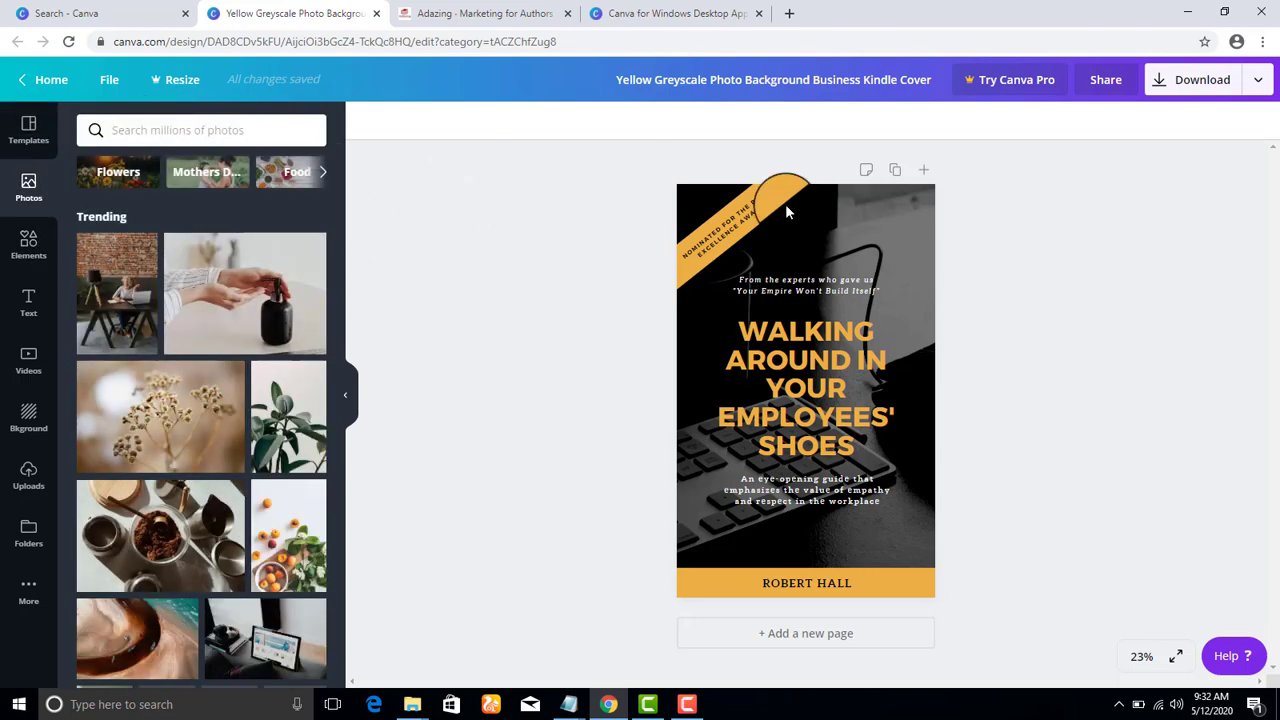
# Replace the cover's dark keyboard photo background with plain white from the document colors
pyautogui.click(839, 230)
pyautogui.click(864, 233)
pyautogui.click(864, 231)
pyautogui.click(863, 224)
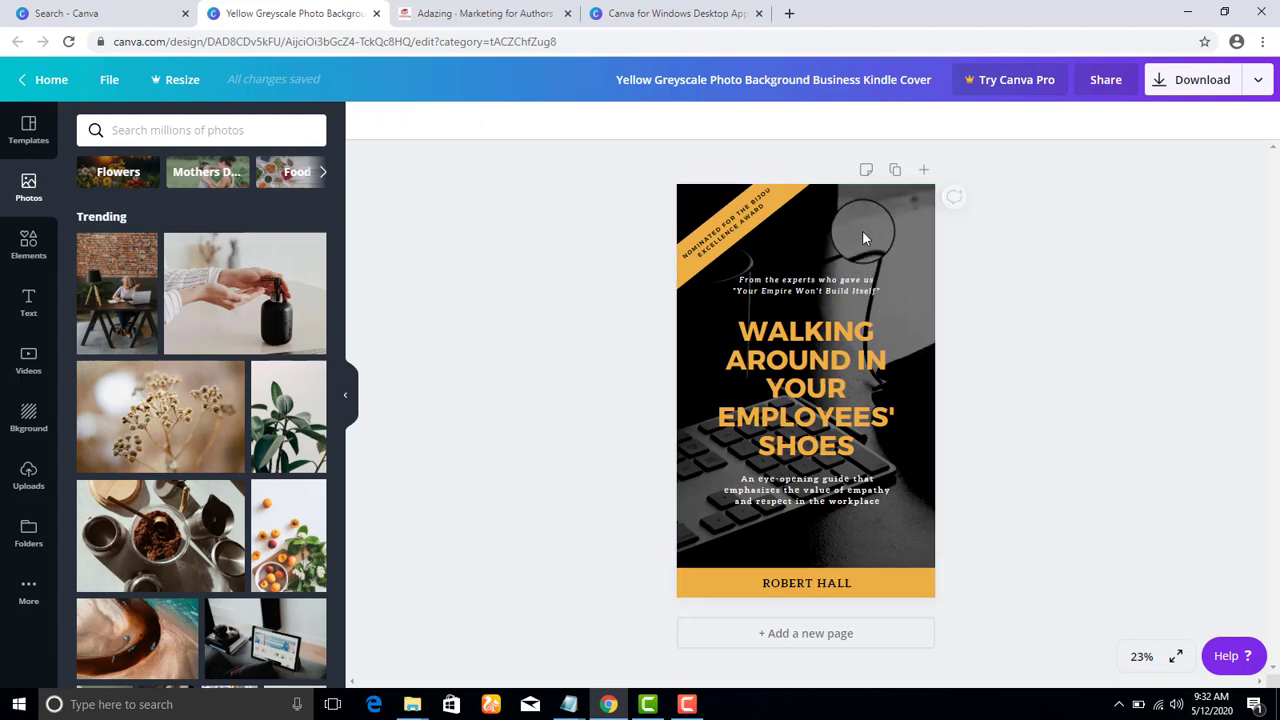
pyautogui.click(863, 233)
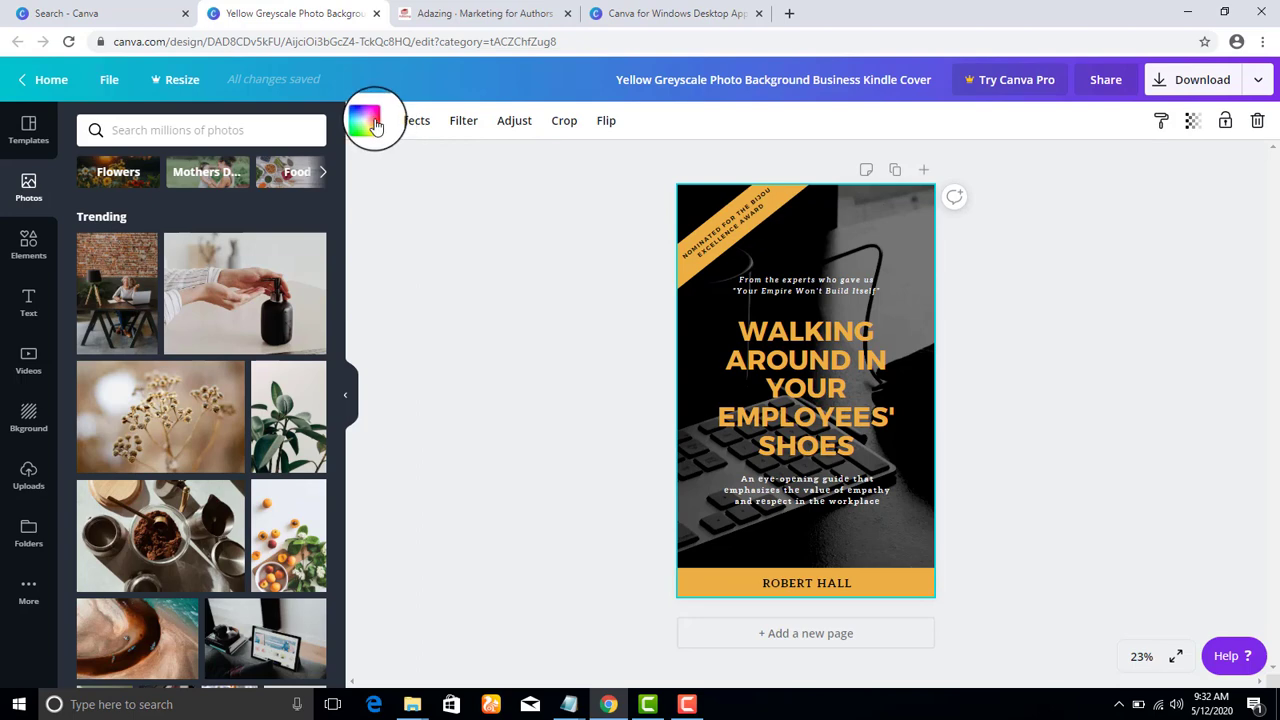
pyautogui.click(368, 121)
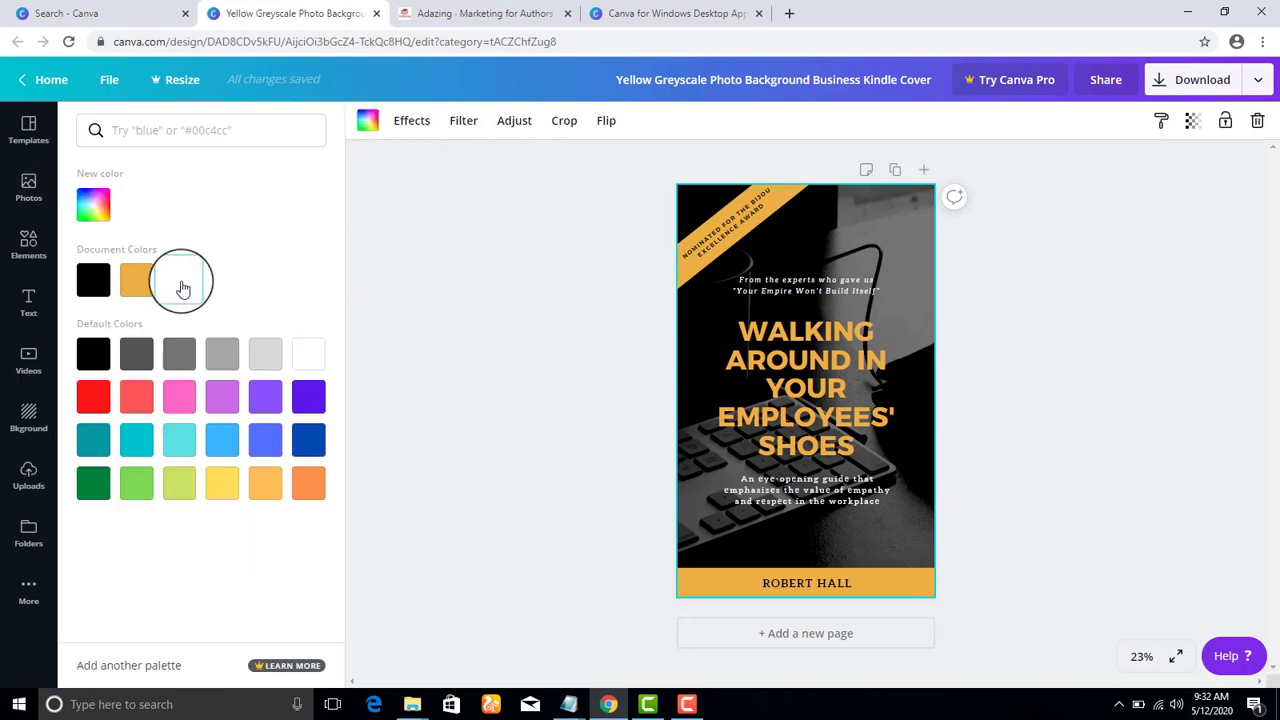
pyautogui.click(183, 289)
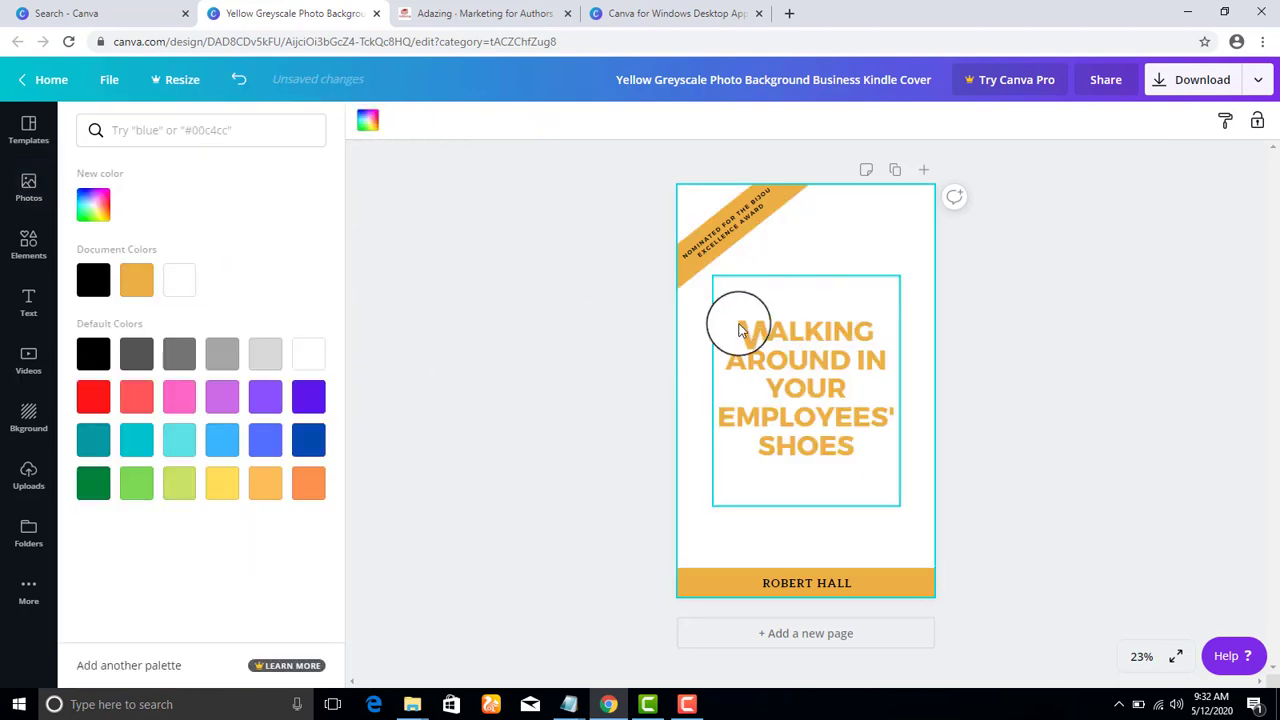
pyautogui.click(771, 292)
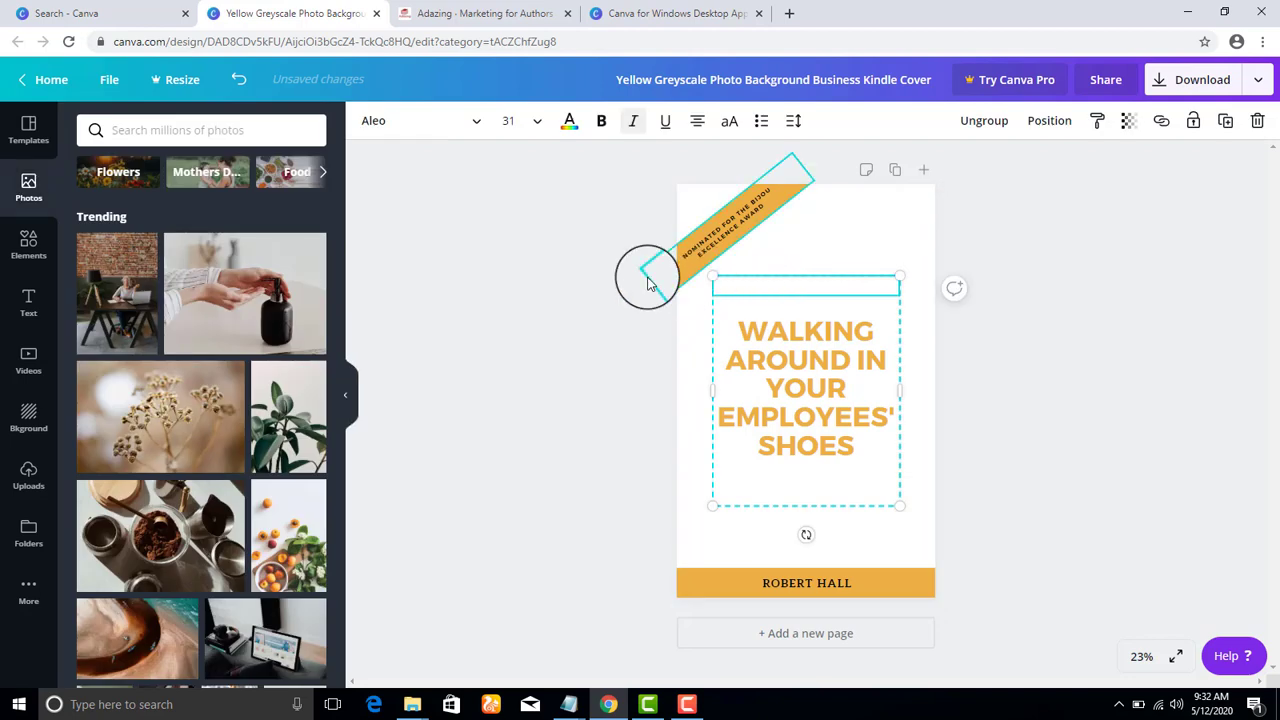
pyautogui.click(613, 252)
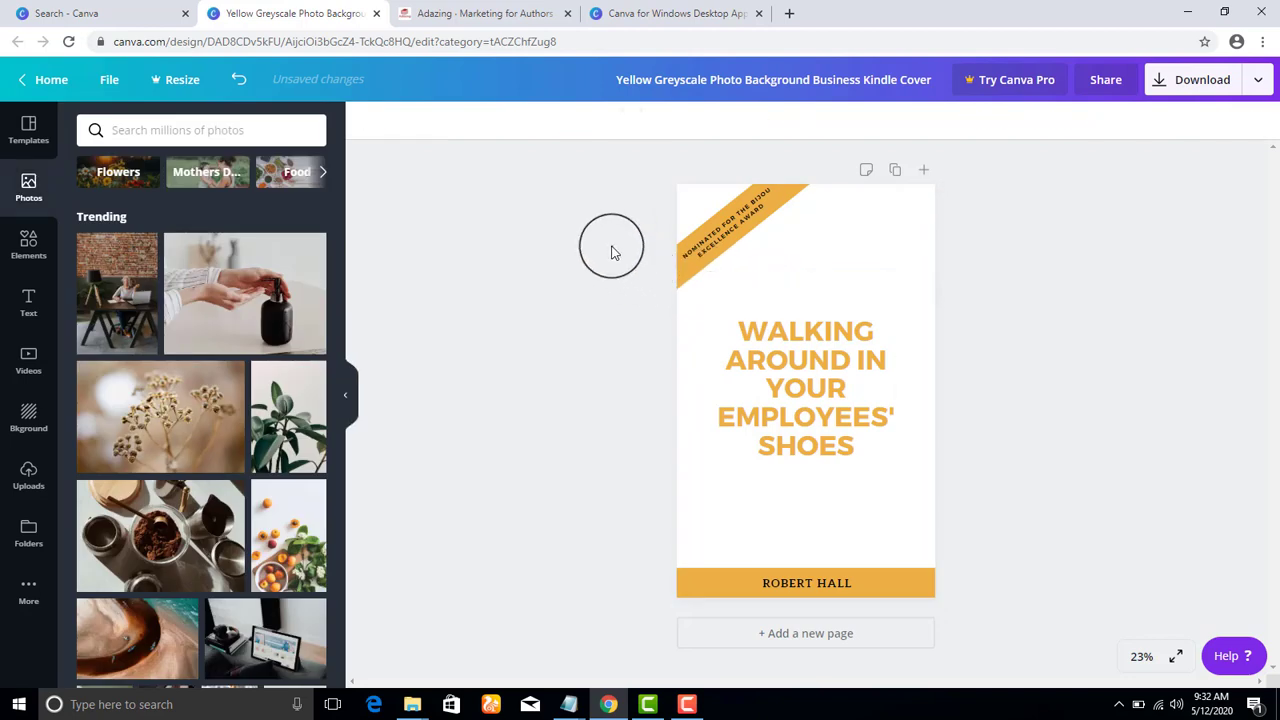
pyautogui.click(803, 362)
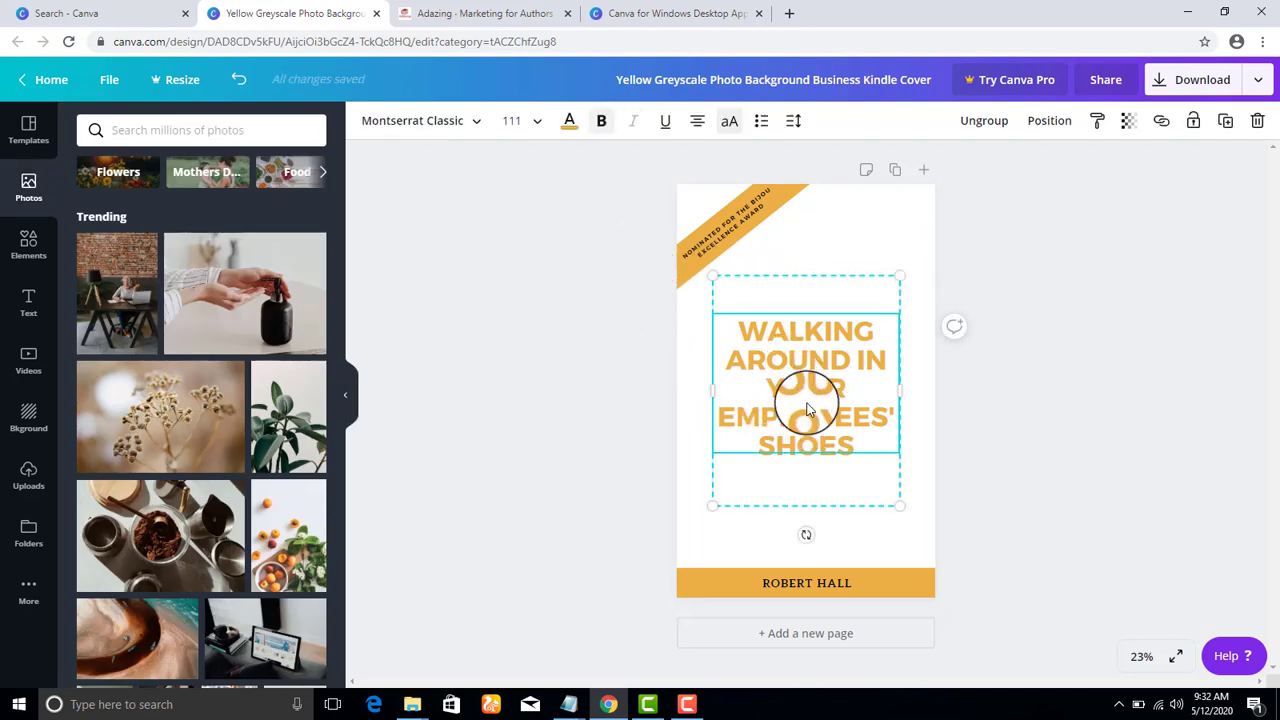
pyautogui.click(631, 351)
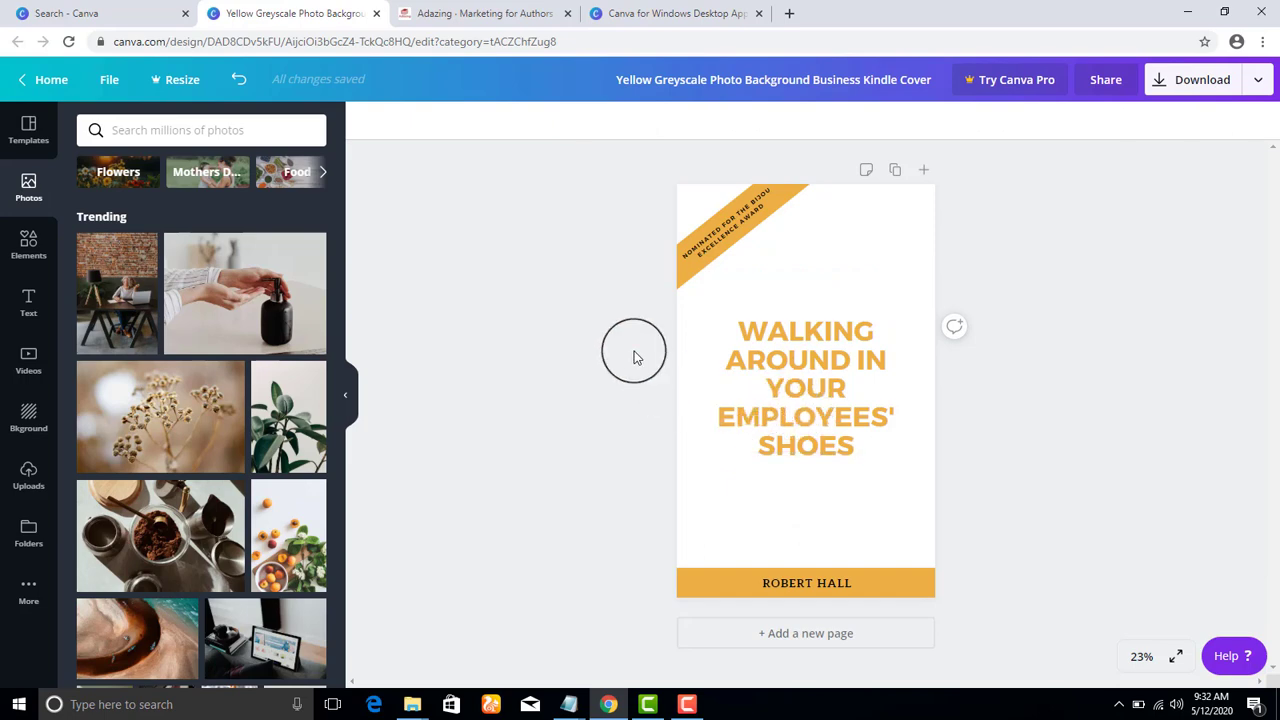
pyautogui.click(20, 256)
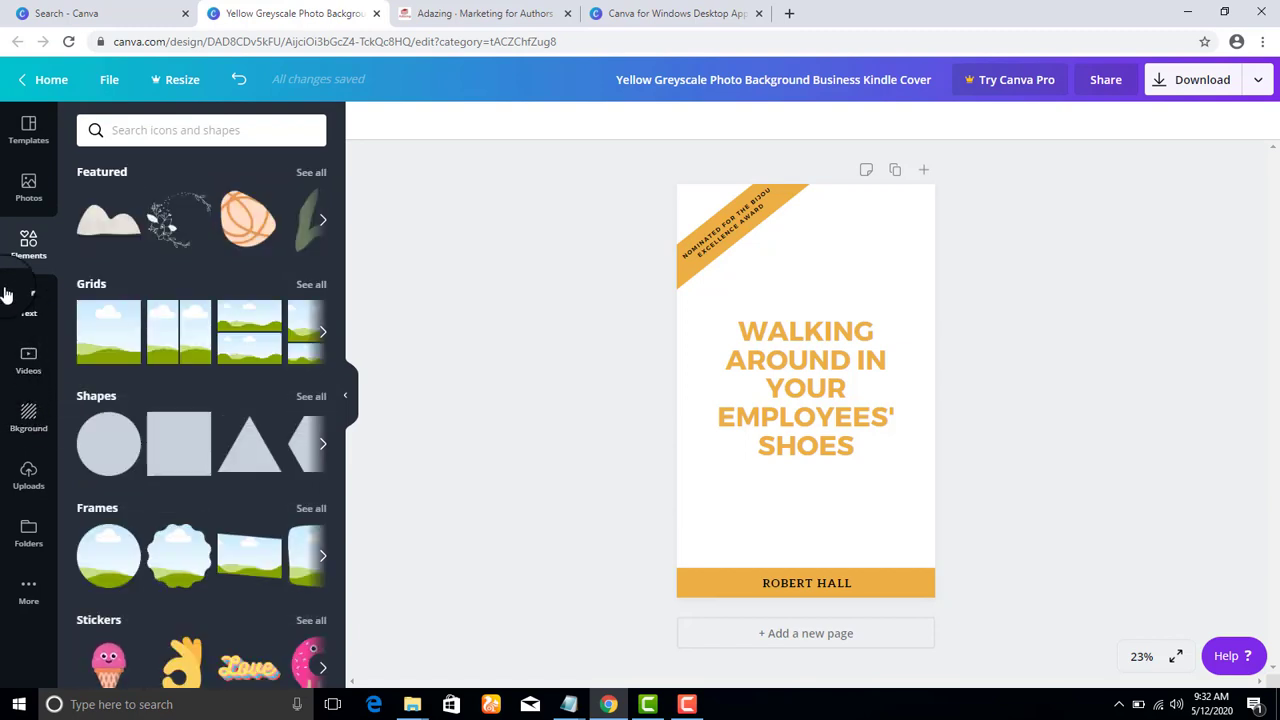
# Search the stock photos for "productivity" and browse the results for a suitable cover image
pyautogui.click(28, 186)
pyautogui.click(186, 132)
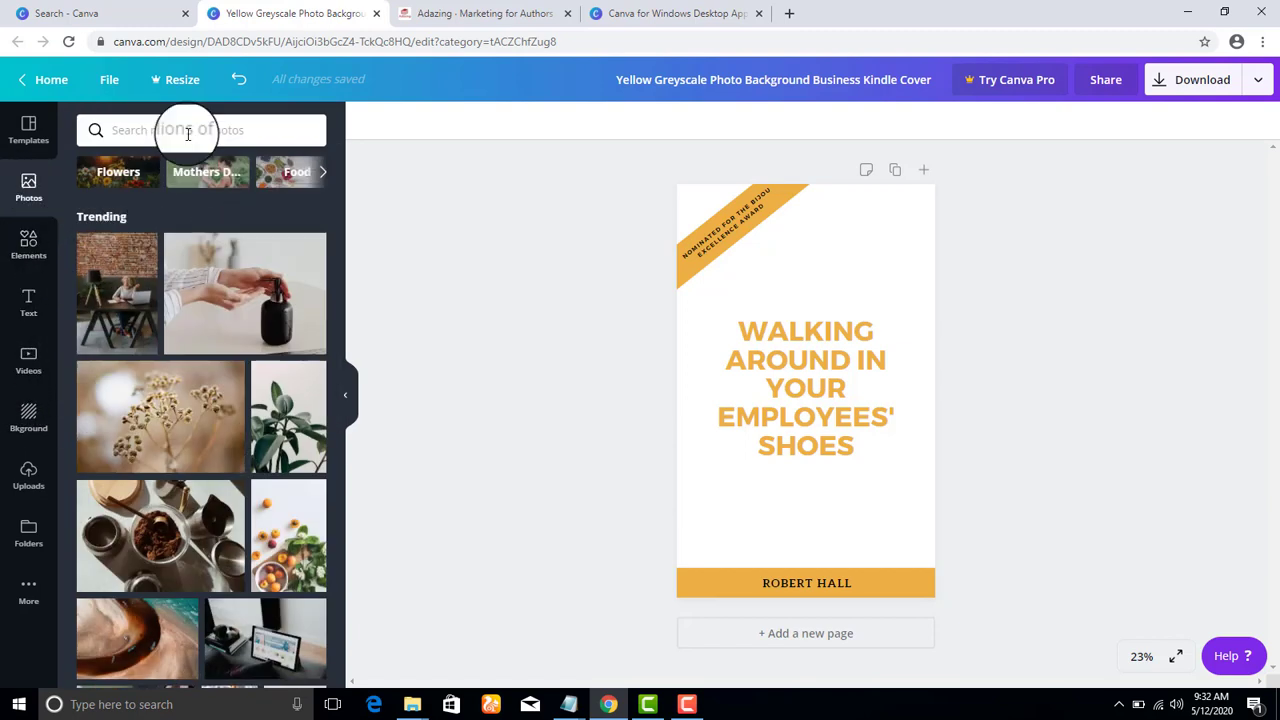
pyautogui.write('produ')
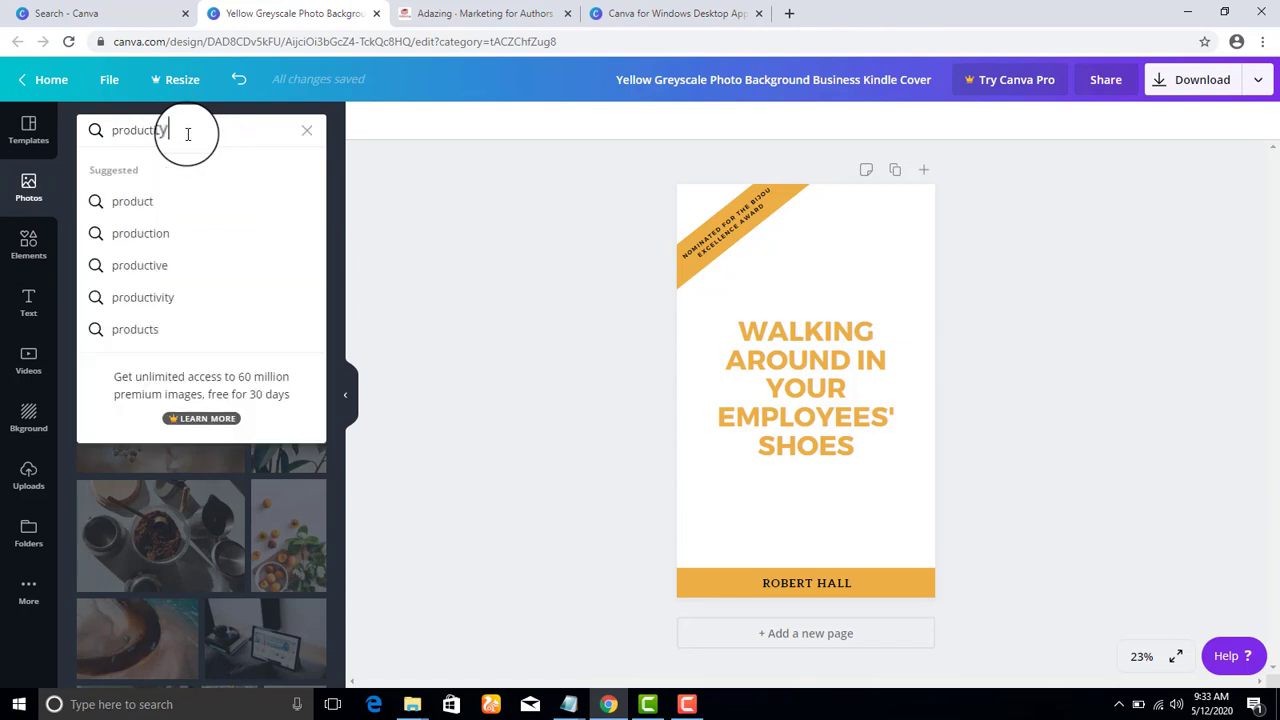
pyautogui.write('ctivity')
pyautogui.press('Return')
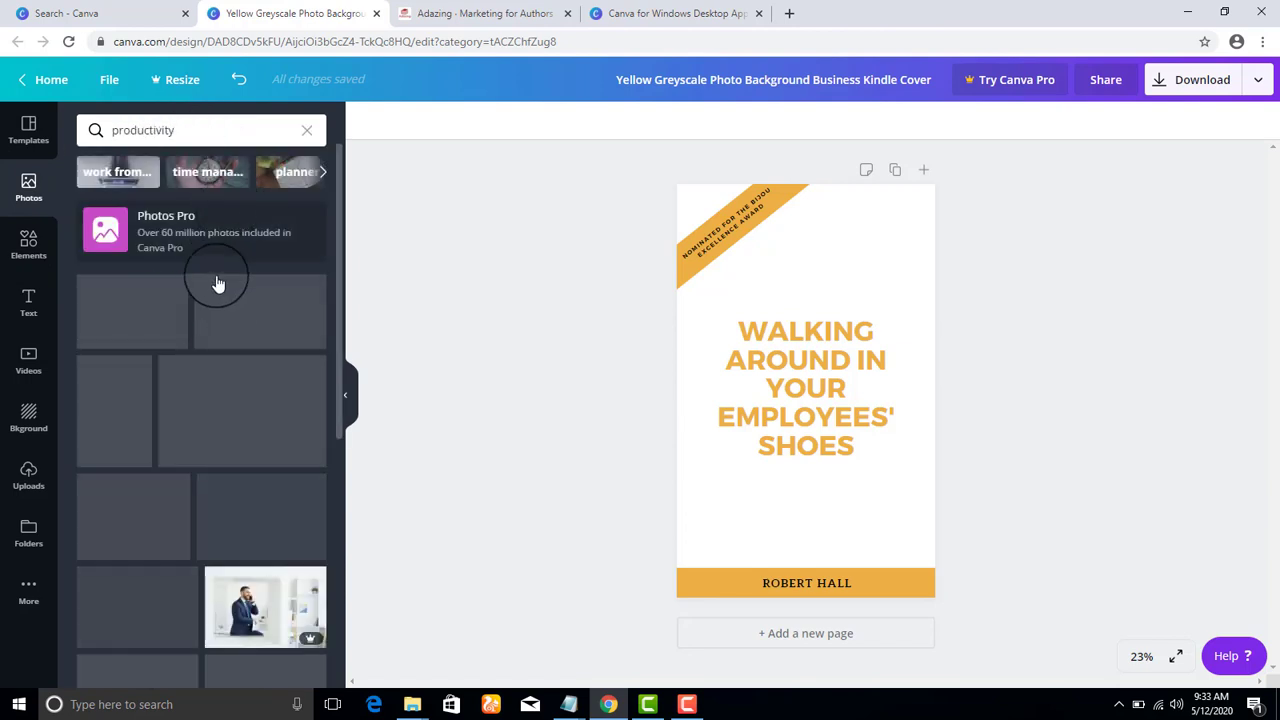
pyautogui.scroll(-5, 220, 320)
pyautogui.scroll(-3, 228, 345)
pyautogui.scroll(8, 228, 345)
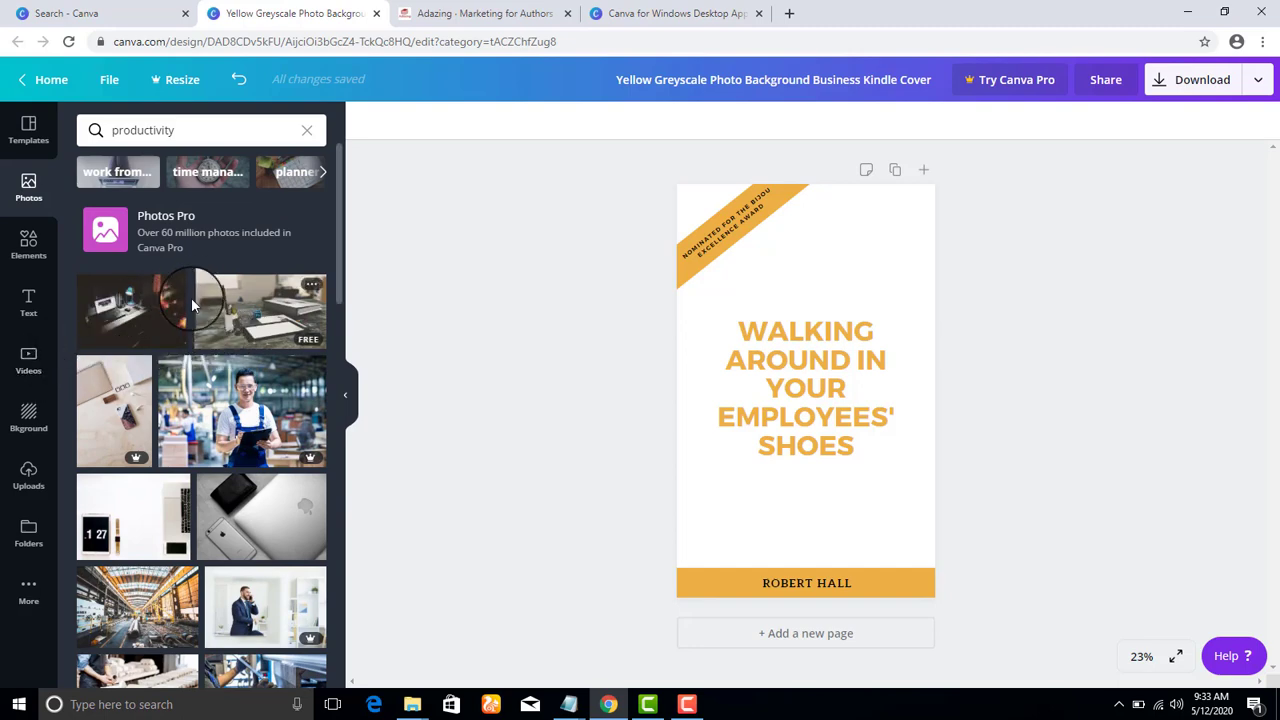
# Open pngtree.com in a new browser tab
pyautogui.click(789, 15)
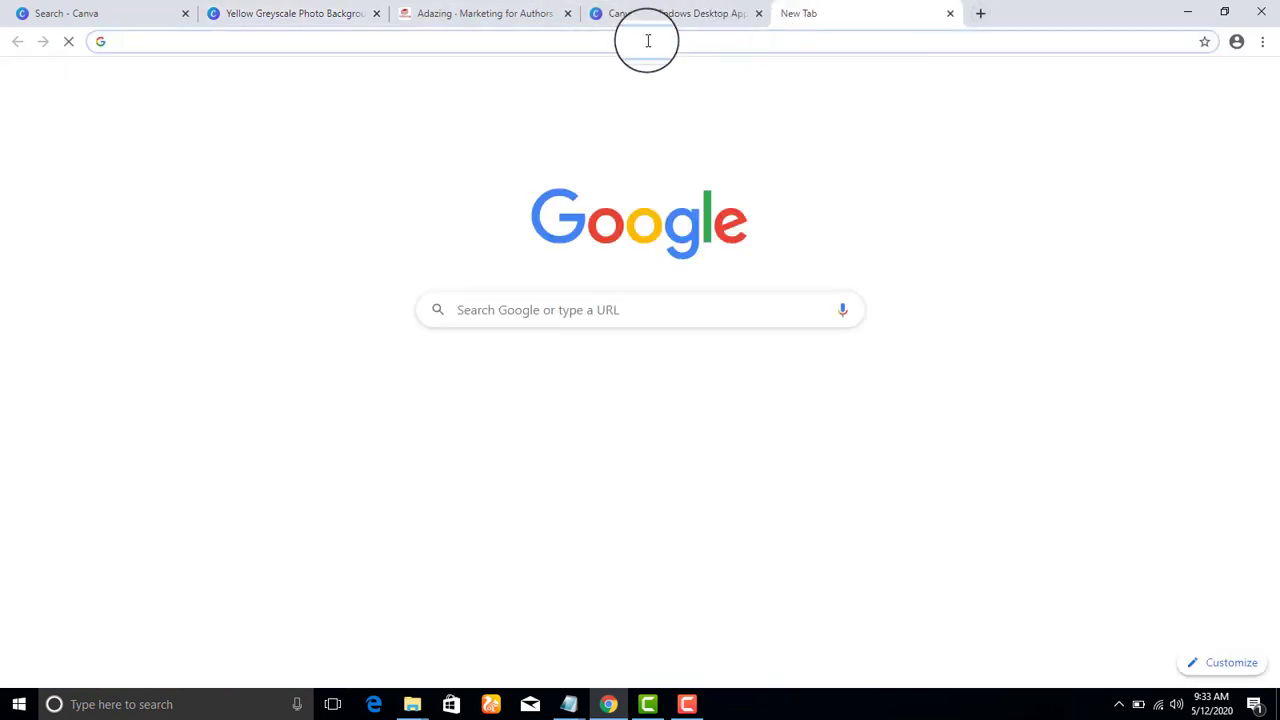
pyautogui.write('pngtree.co')
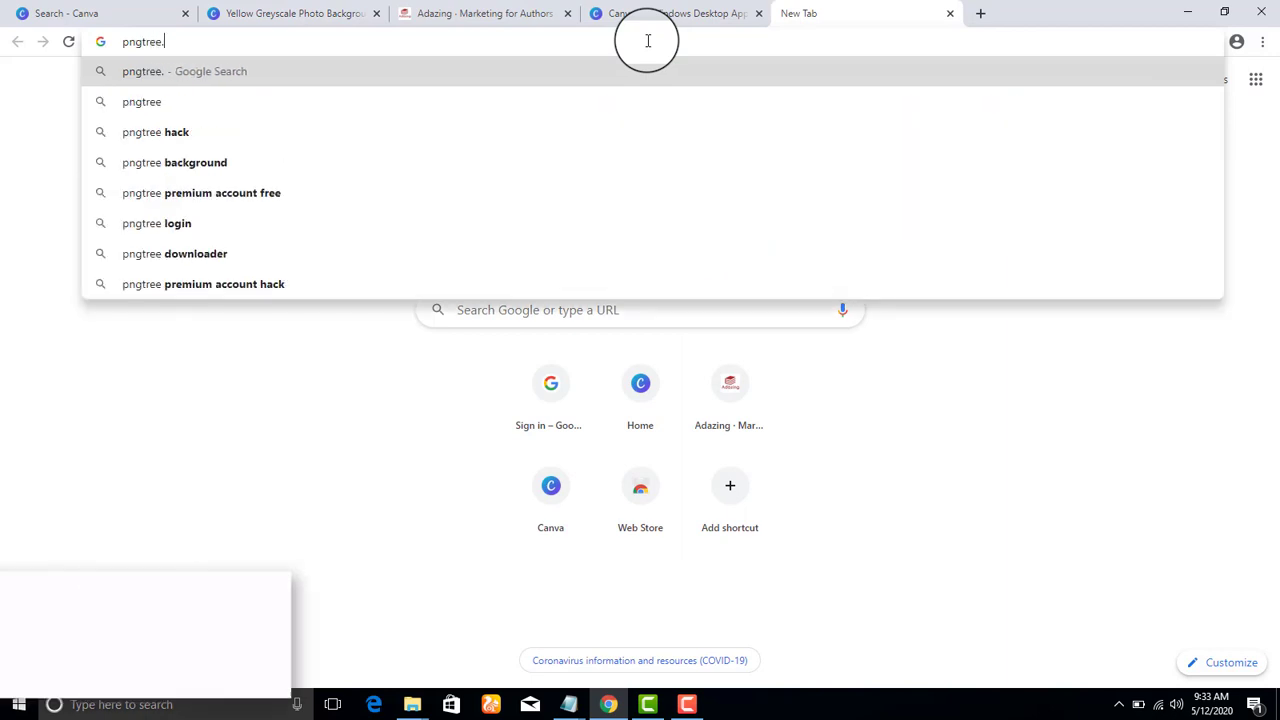
pyautogui.write('m')
pyautogui.press('Return')
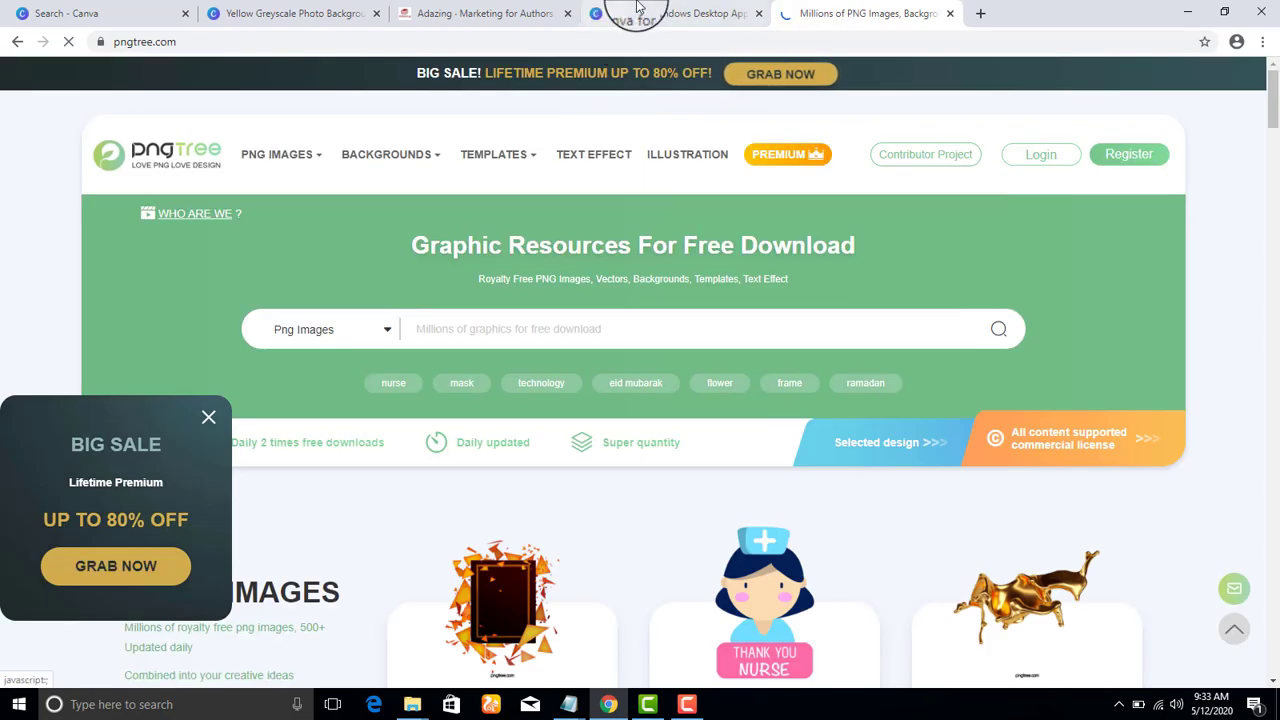
pyautogui.click(640, 13)
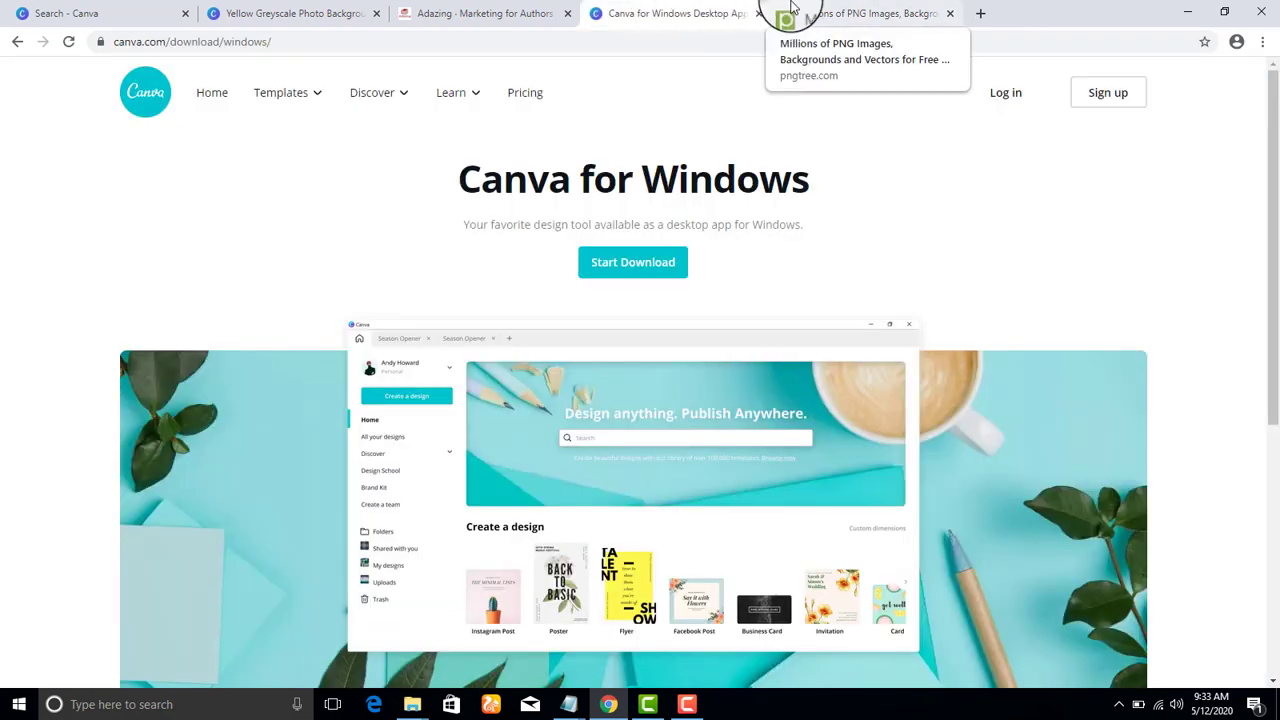
pyautogui.click(790, 10)
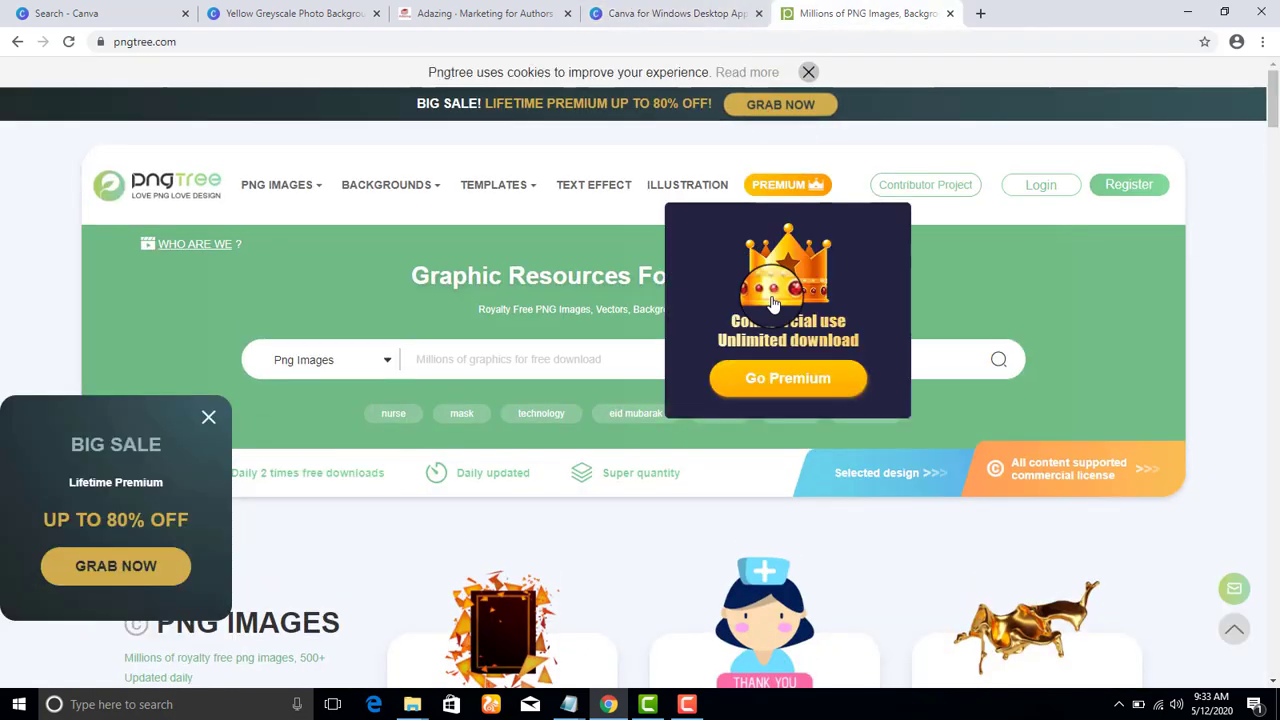
# Examine Pngtree's graphics search and featured PNG images, dismissing the registration form
pyautogui.scroll(-1, 1274, 118)
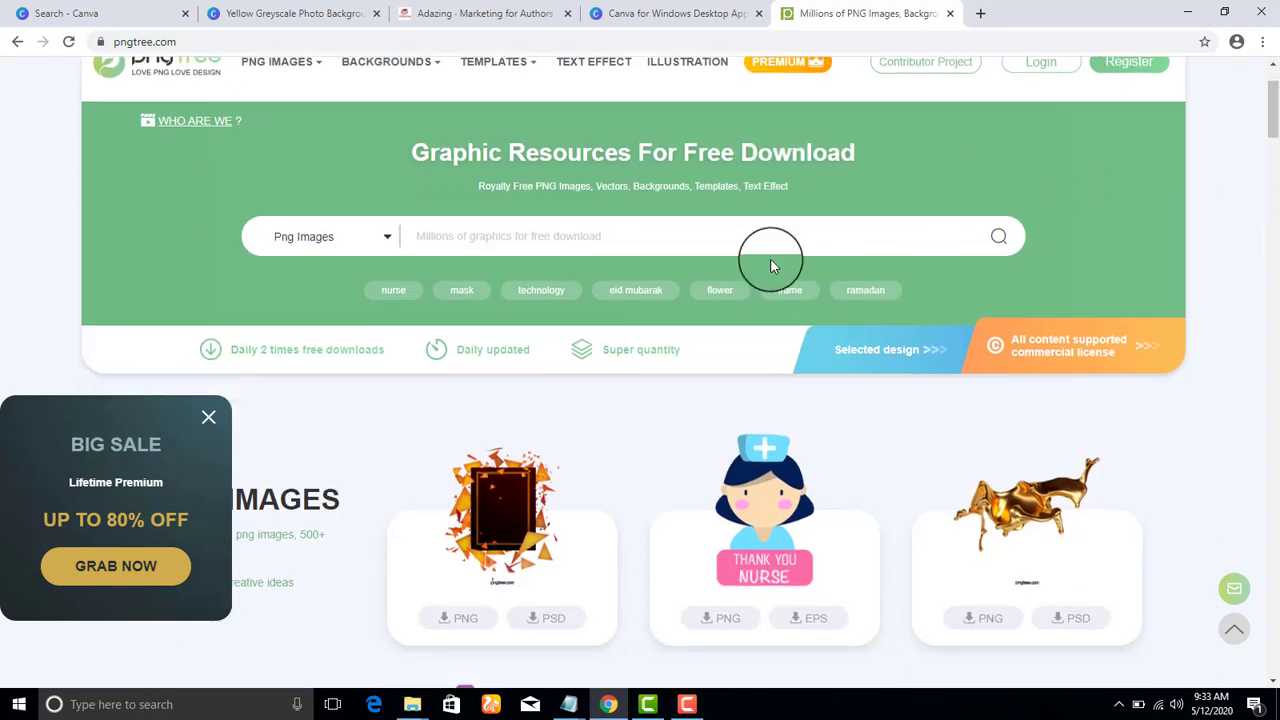
pyautogui.click(651, 242)
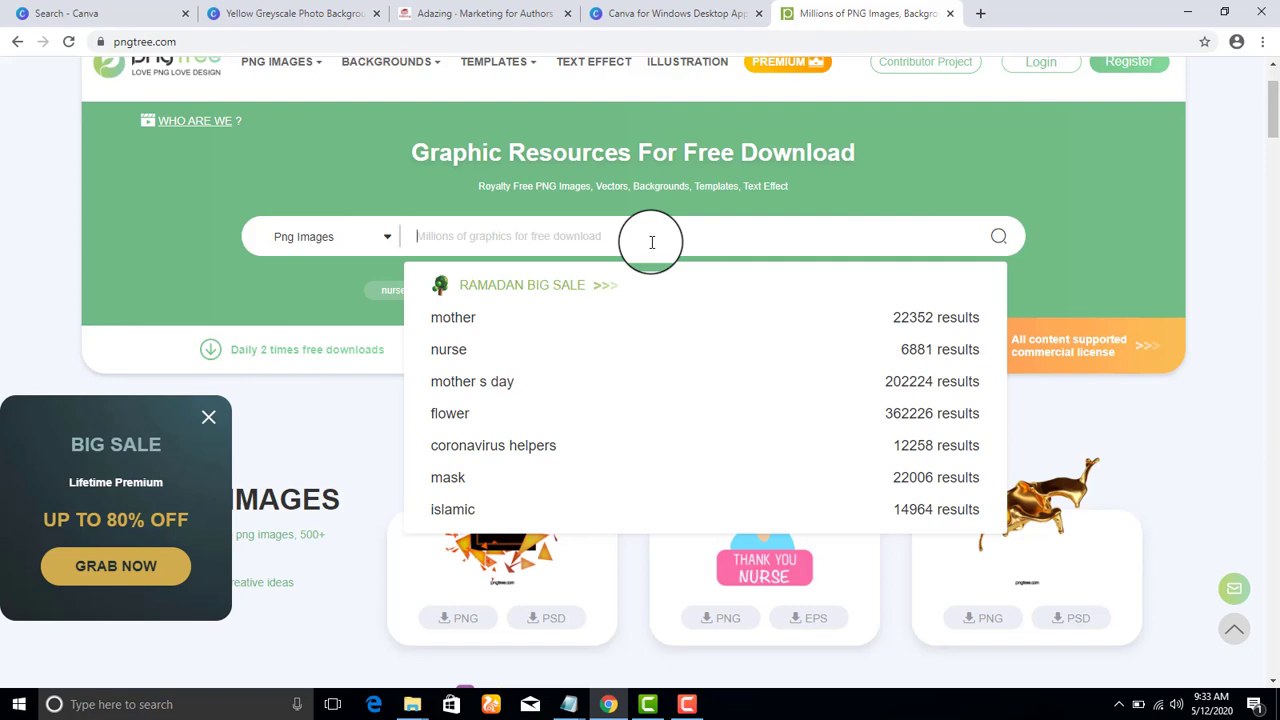
pyautogui.click(208, 416)
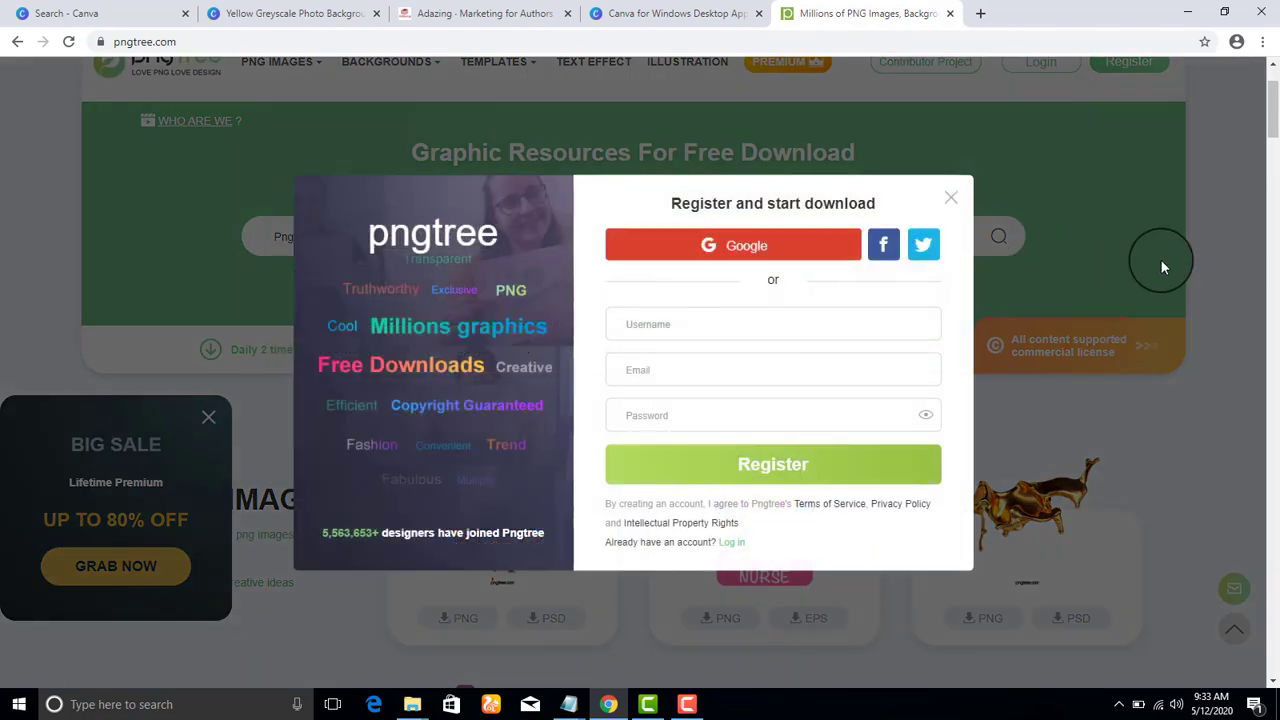
pyautogui.click(1158, 264)
pyautogui.click(712, 251)
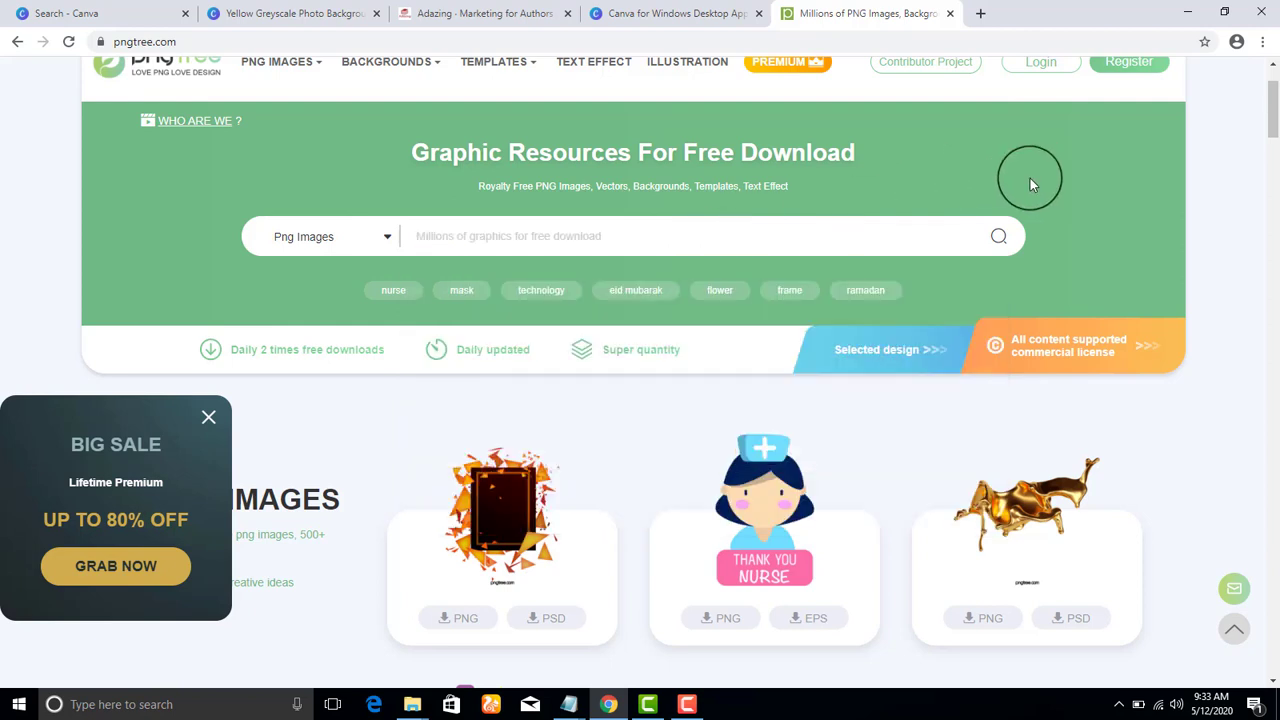
pyautogui.click(1235, 148)
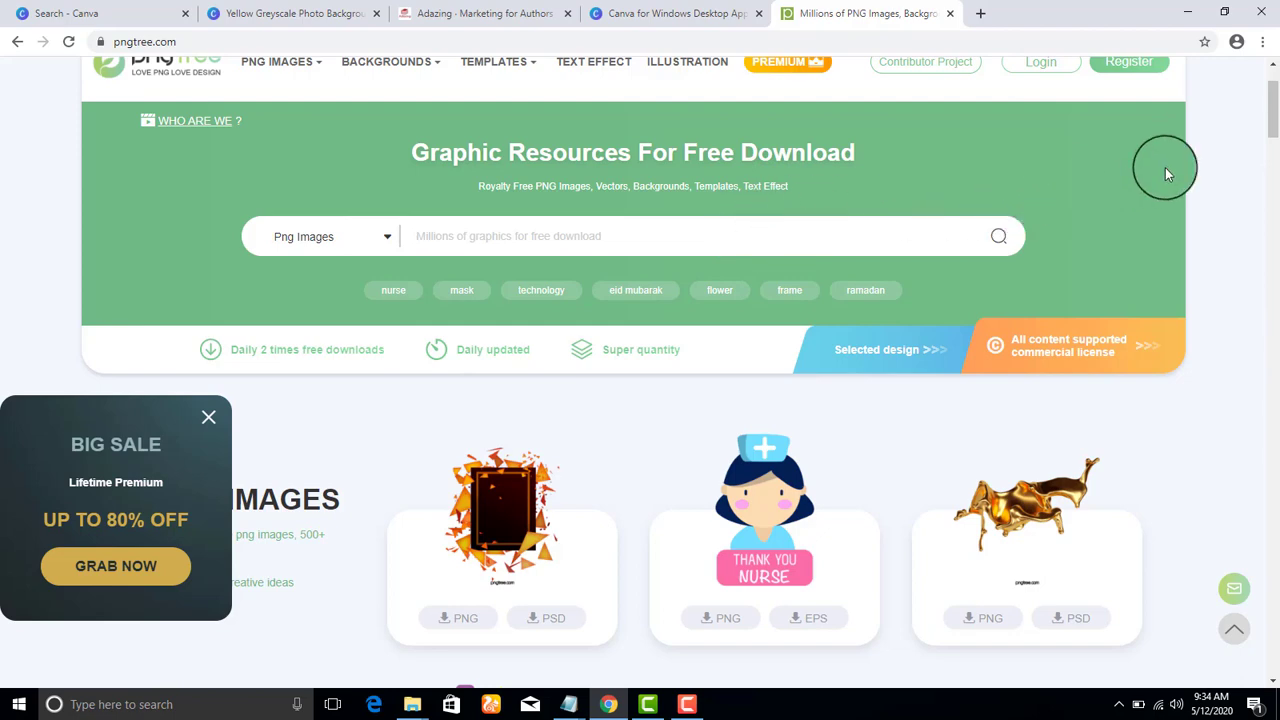
pyautogui.scroll(-3, 1106, 357)
pyautogui.scroll(-2, 1106, 357)
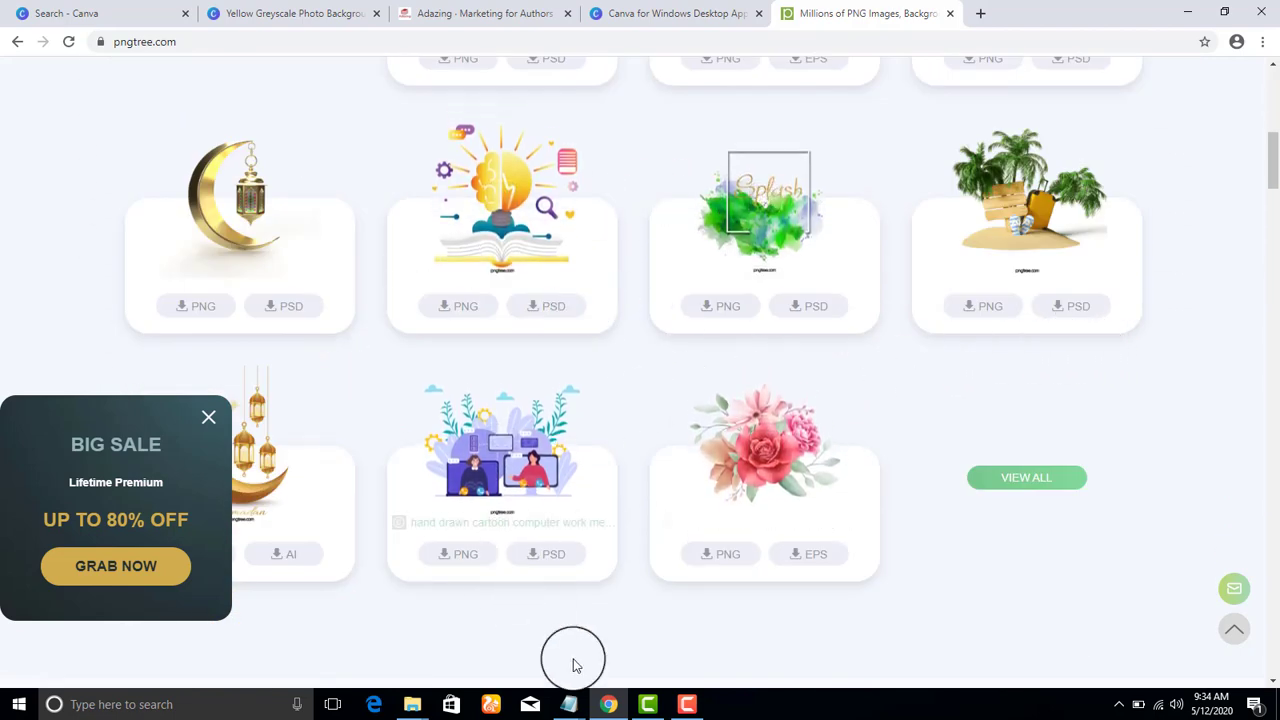
# Preview the "Productovity Boost" image from the Pictures folder, and return to the cover design in Canva
pyautogui.click(412, 706)
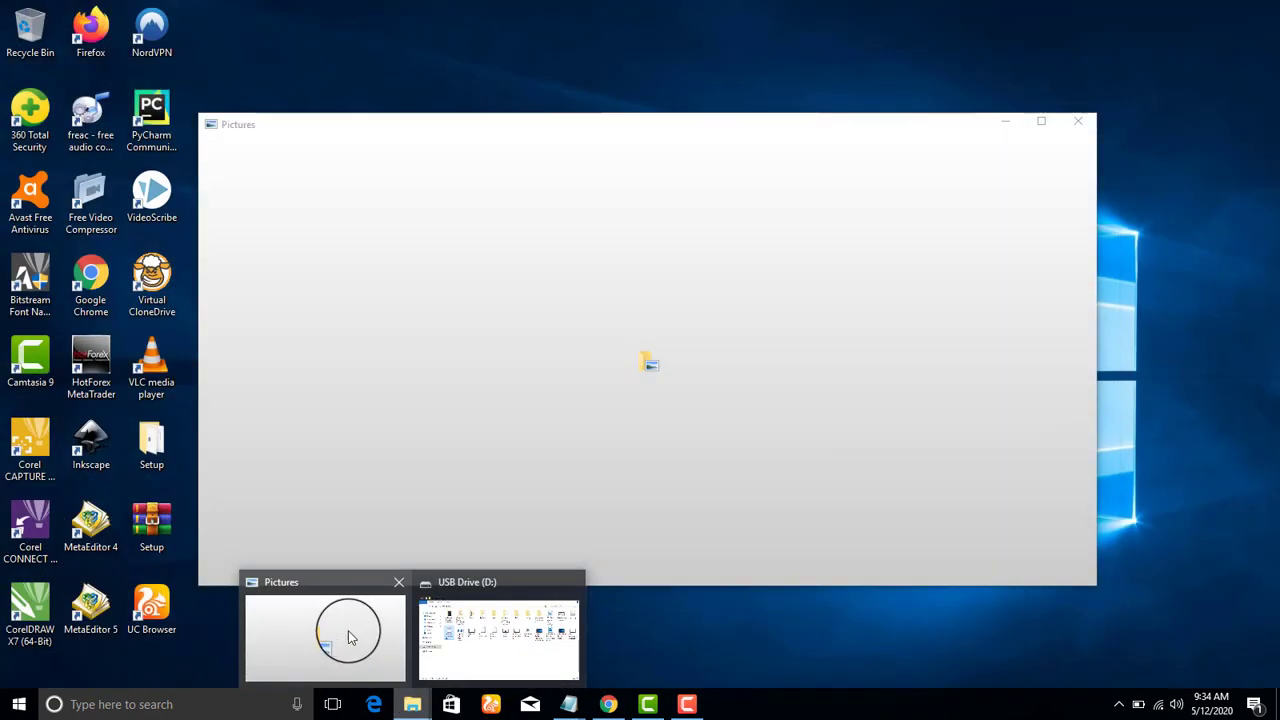
pyautogui.click(350, 637)
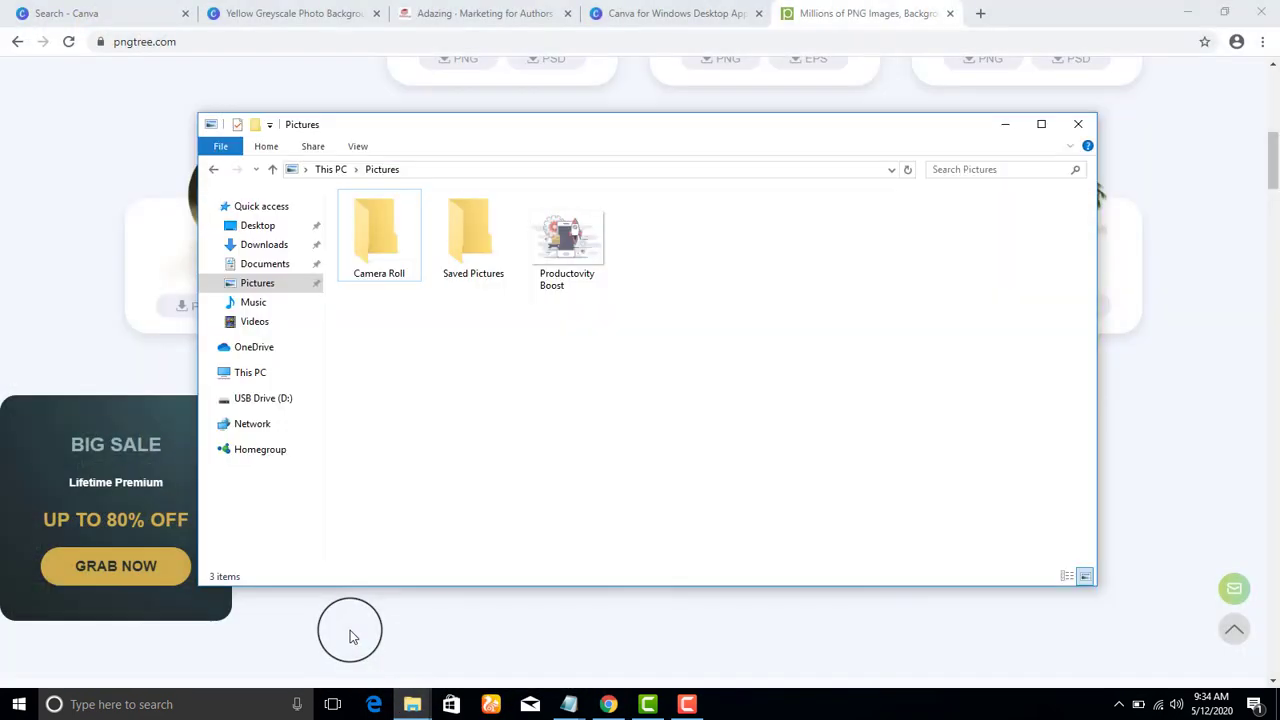
pyautogui.click(567, 255)
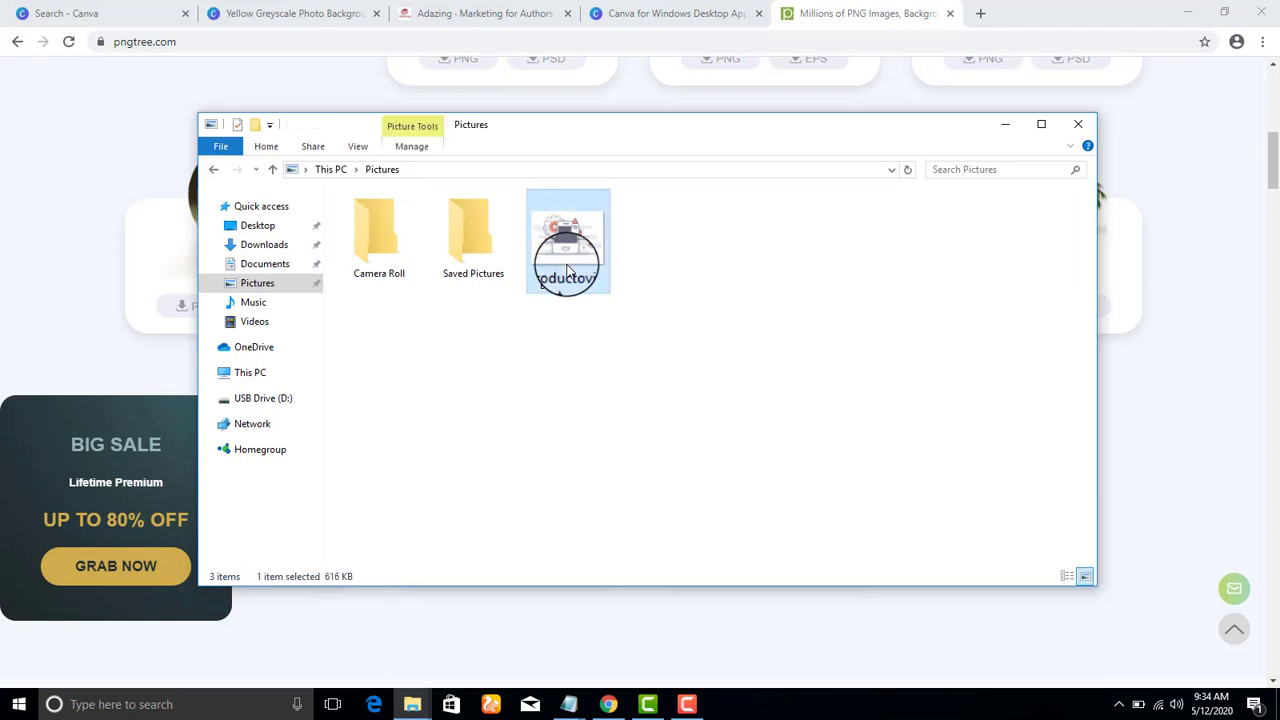
pyautogui.moveTo(567, 268); pyautogui.dragTo(617, 246)
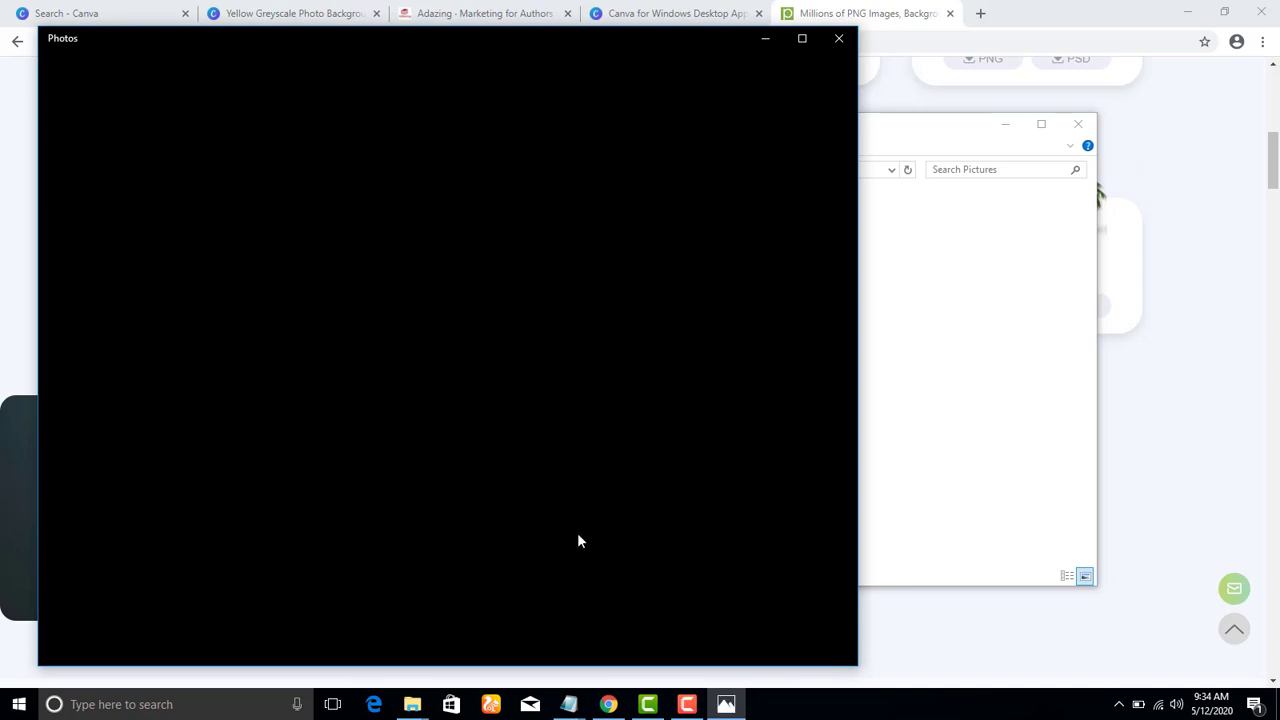
pyautogui.moveTo(577, 536)
pyautogui.mouseDown()
pyautogui.moveTo(597, 566)
pyautogui.moveTo(549, 560)
pyautogui.moveTo(509, 486)
pyautogui.moveTo(524, 392)
pyautogui.mouseUp()
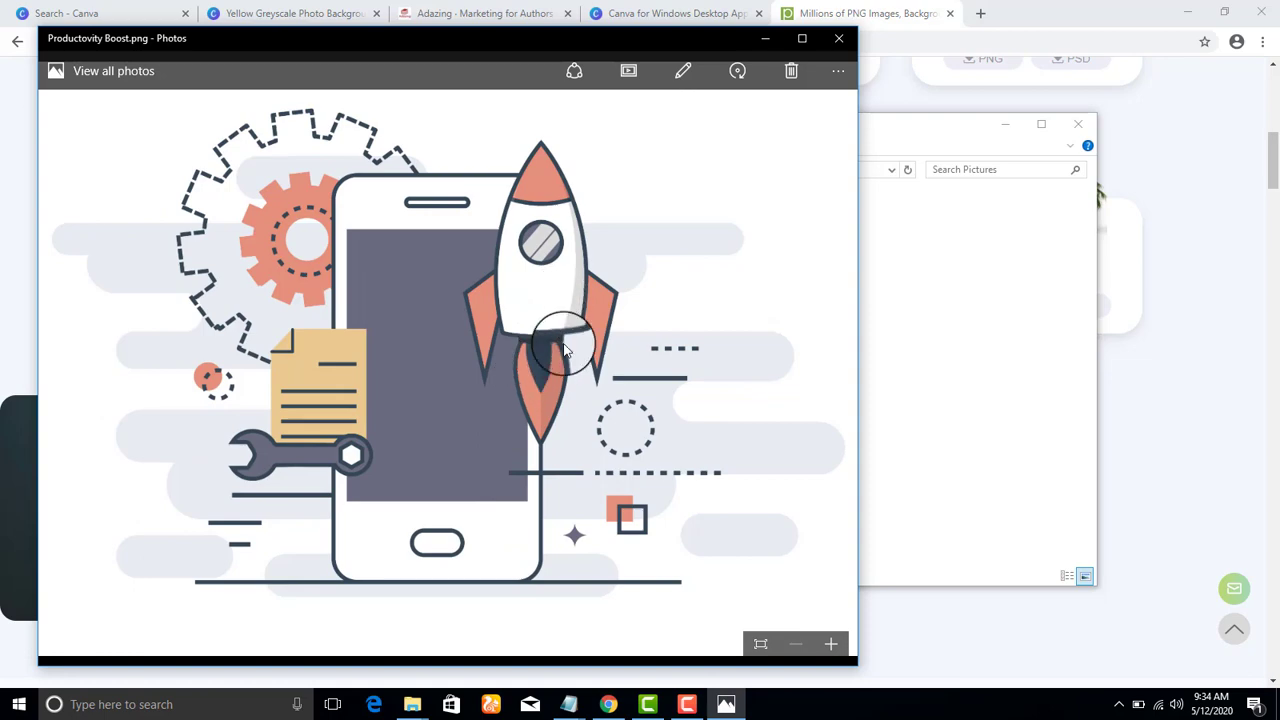
pyautogui.click(763, 40)
pyautogui.click(648, 12)
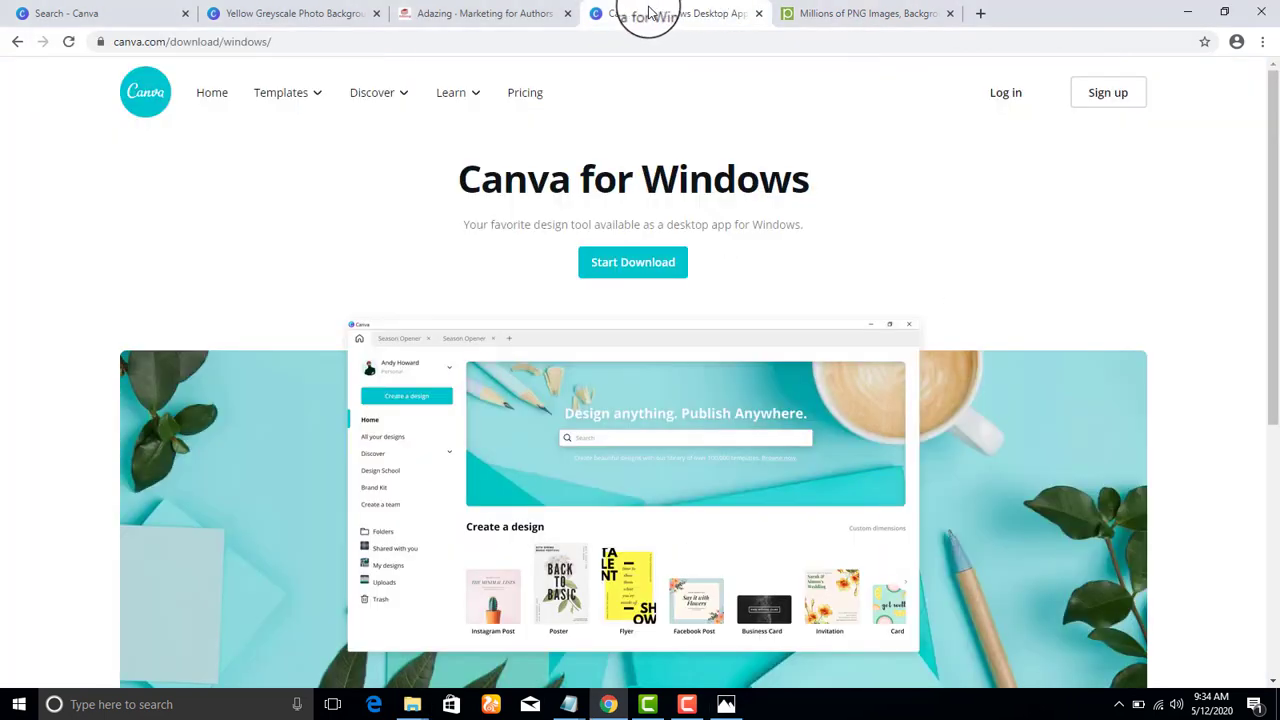
pyautogui.click(514, 14)
pyautogui.click(150, 16)
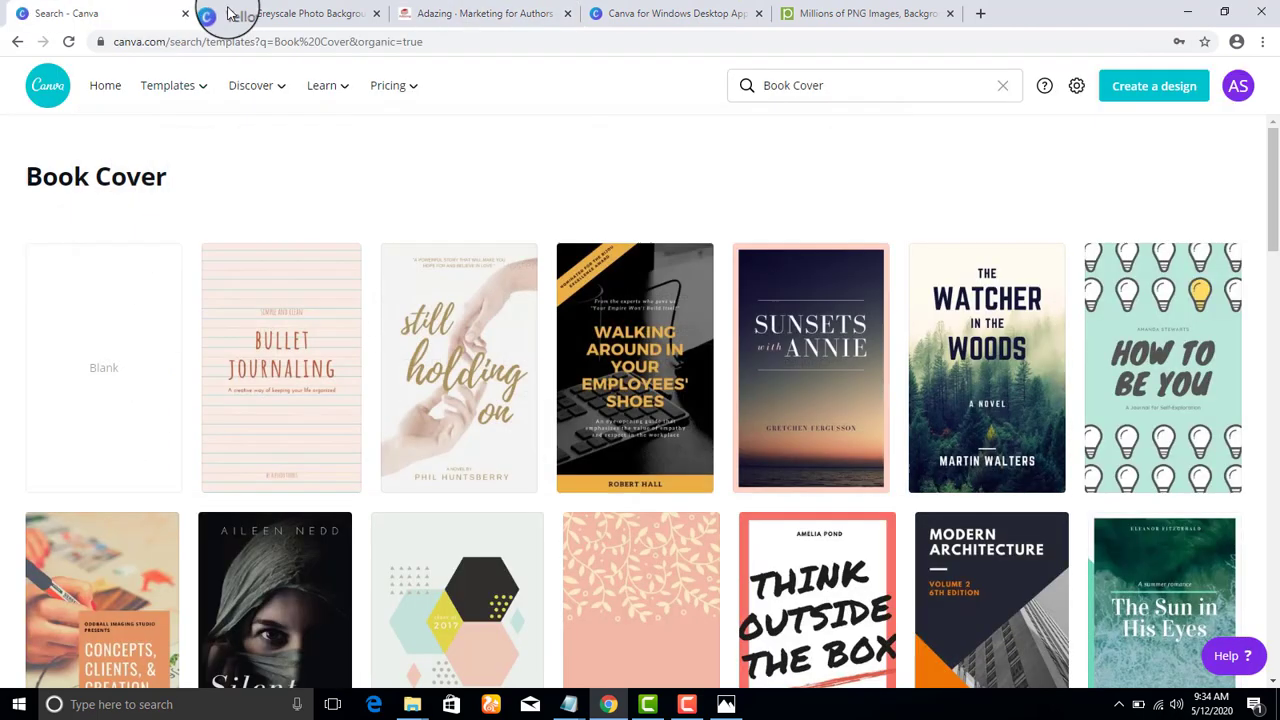
pyautogui.click(235, 14)
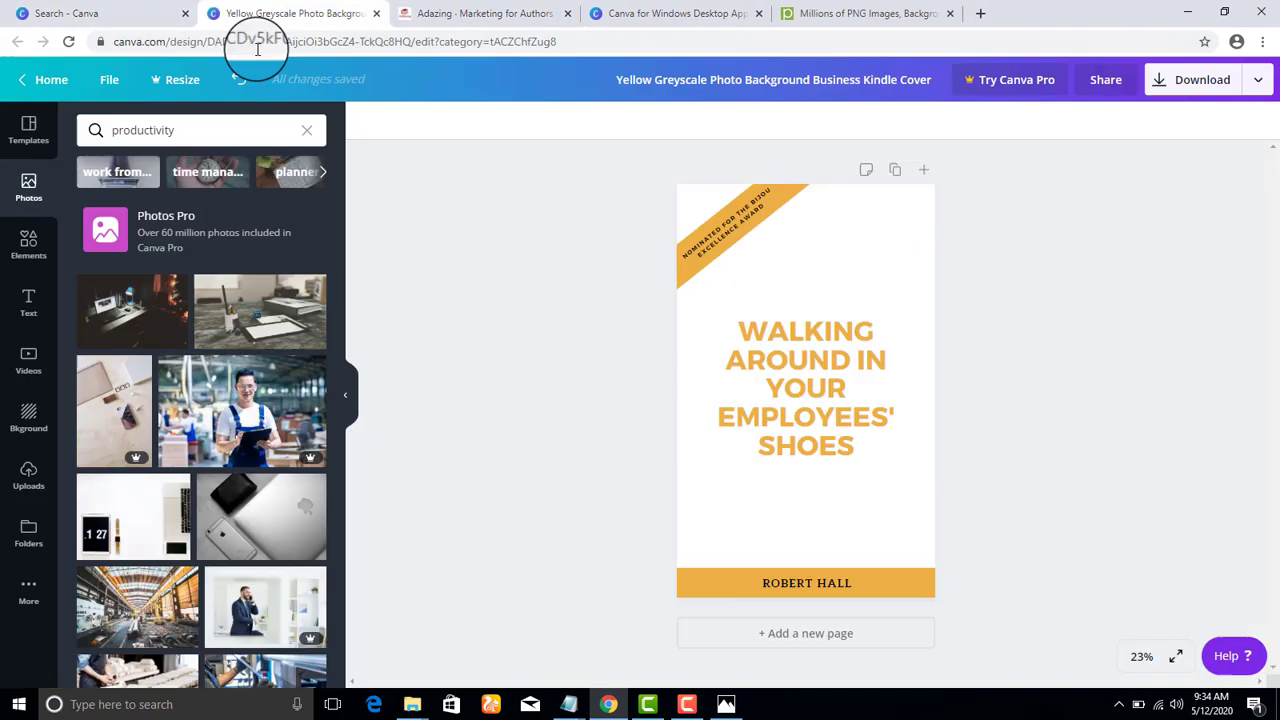
# Move the grouped title text higher on the cover and slightly to the right, closer to the corner ribbon
pyautogui.click(808, 222)
pyautogui.click(720, 233)
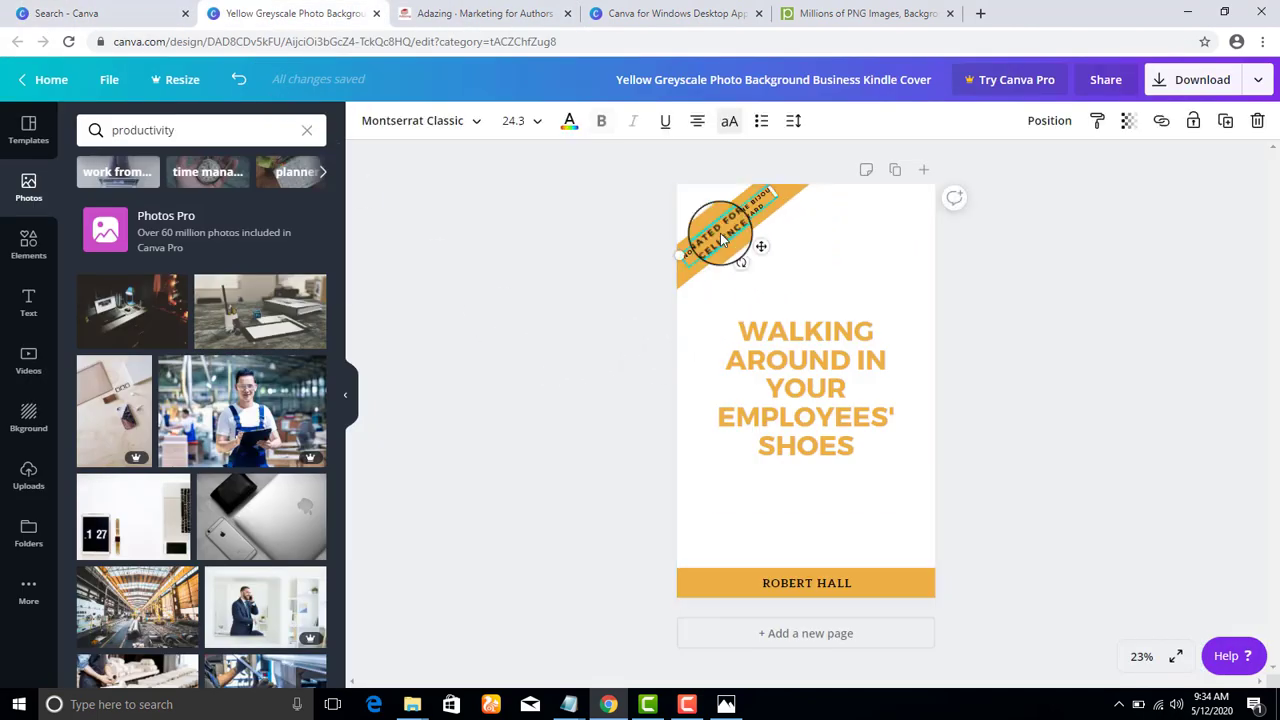
pyautogui.click(786, 340)
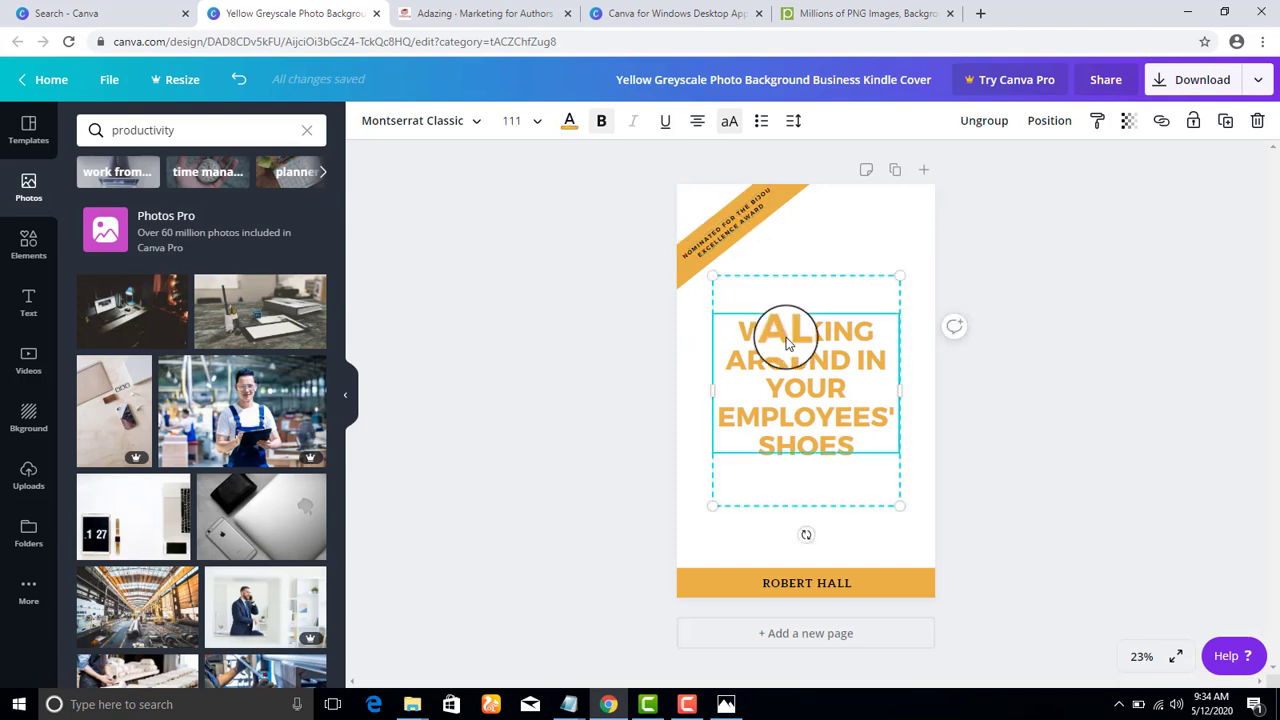
pyautogui.moveTo(780, 360); pyautogui.dragTo(800, 303)
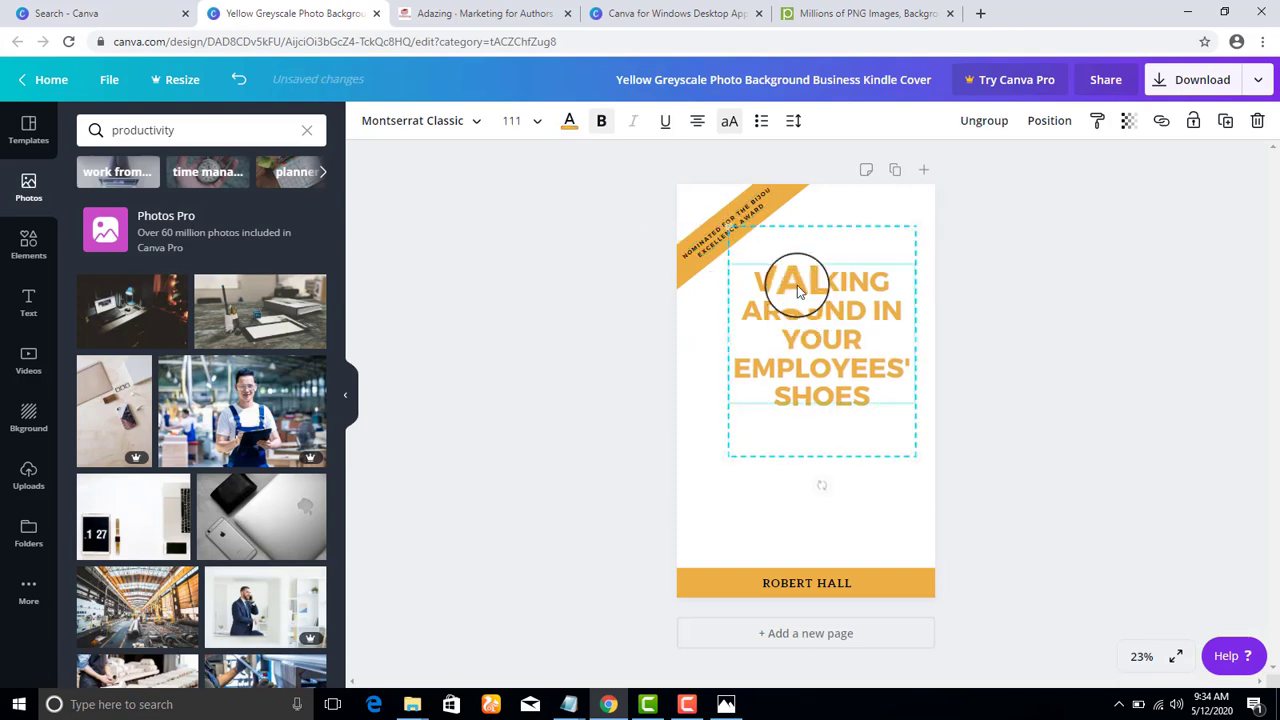
# Recolor the italic two-line text above the title black, using the document colors
pyautogui.click(789, 251)
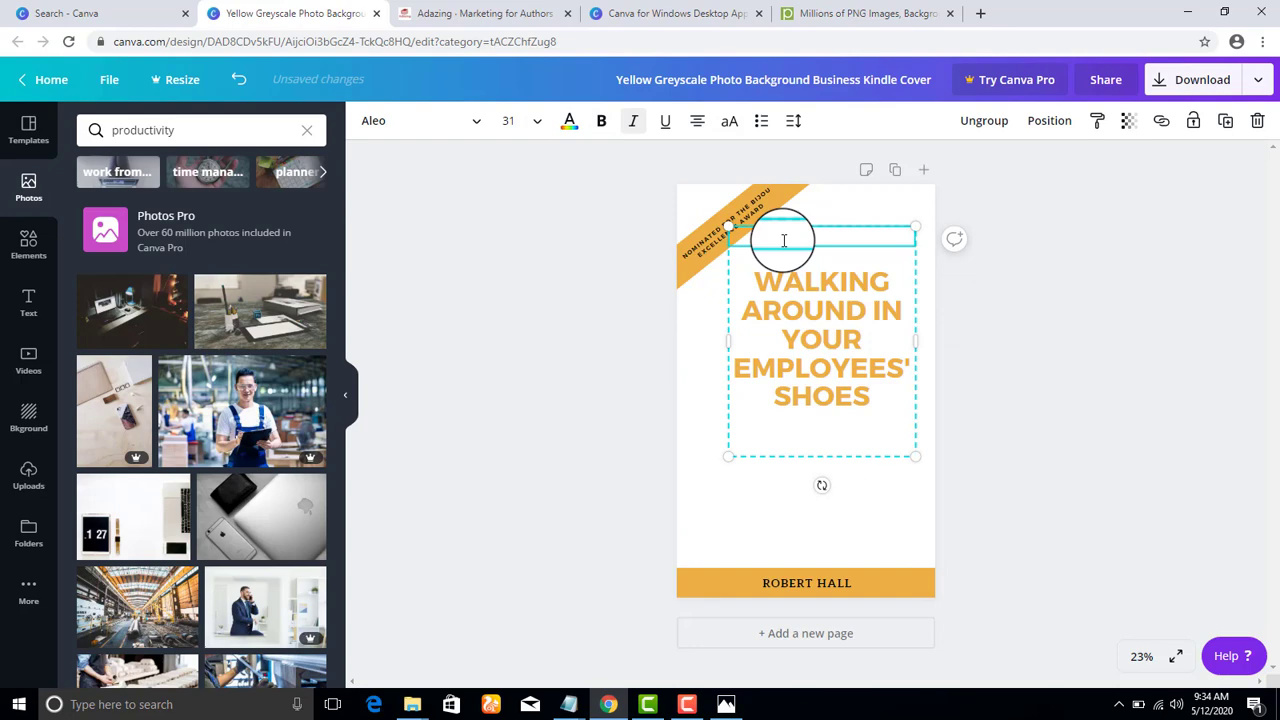
pyautogui.doubleClick(784, 240)
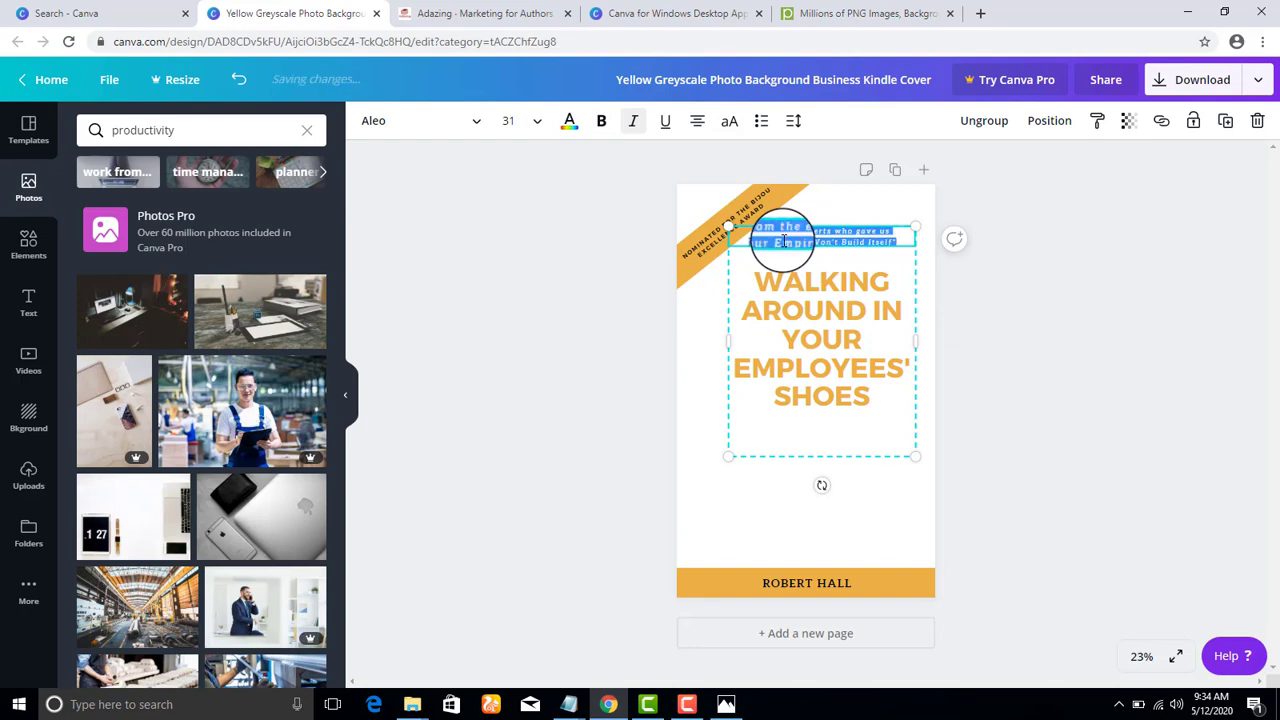
pyautogui.click(570, 128)
pyautogui.click(93, 280)
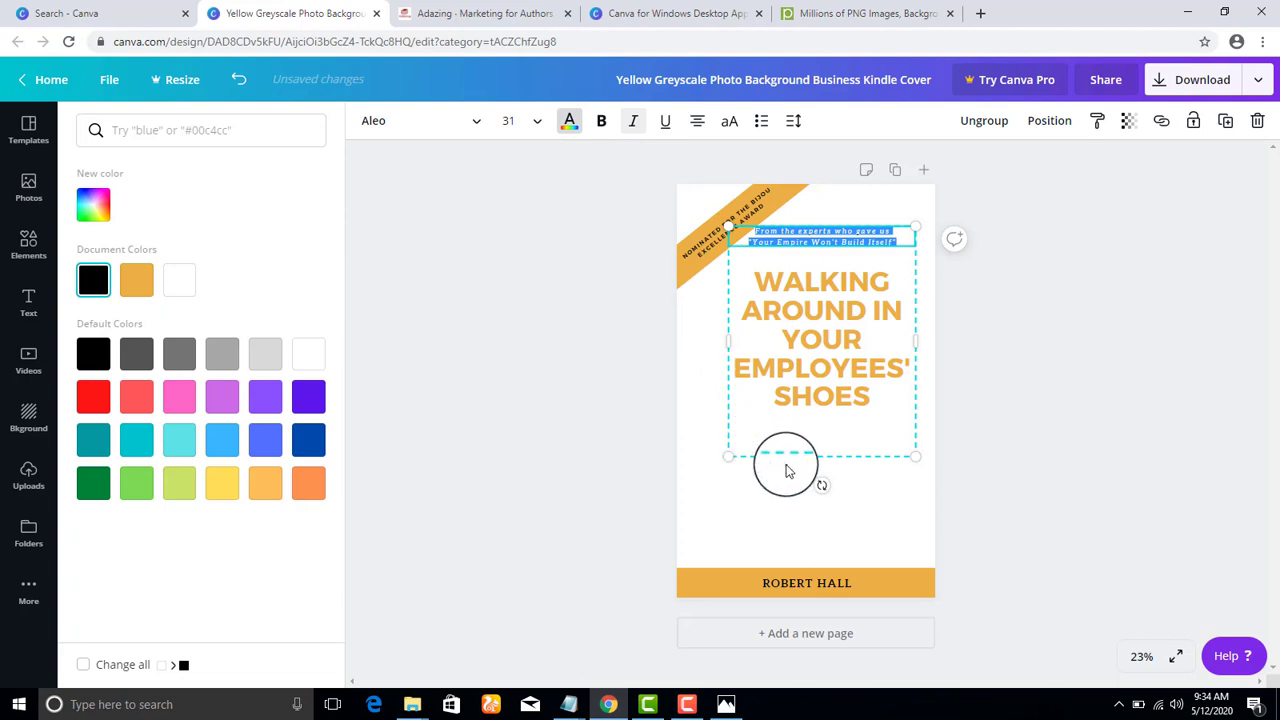
# Recolor the three-line subtitle below the title black, using the document colors
pyautogui.click(786, 470)
pyautogui.click(786, 437)
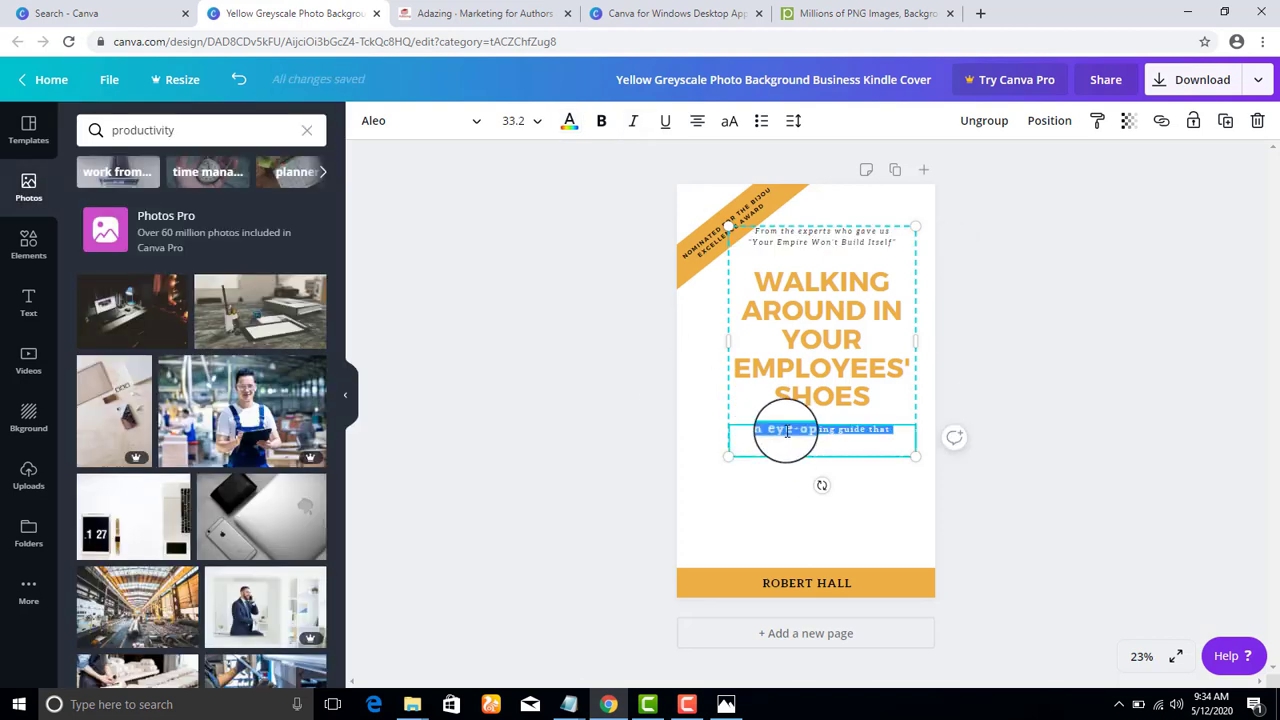
pyautogui.doubleClick(786, 430)
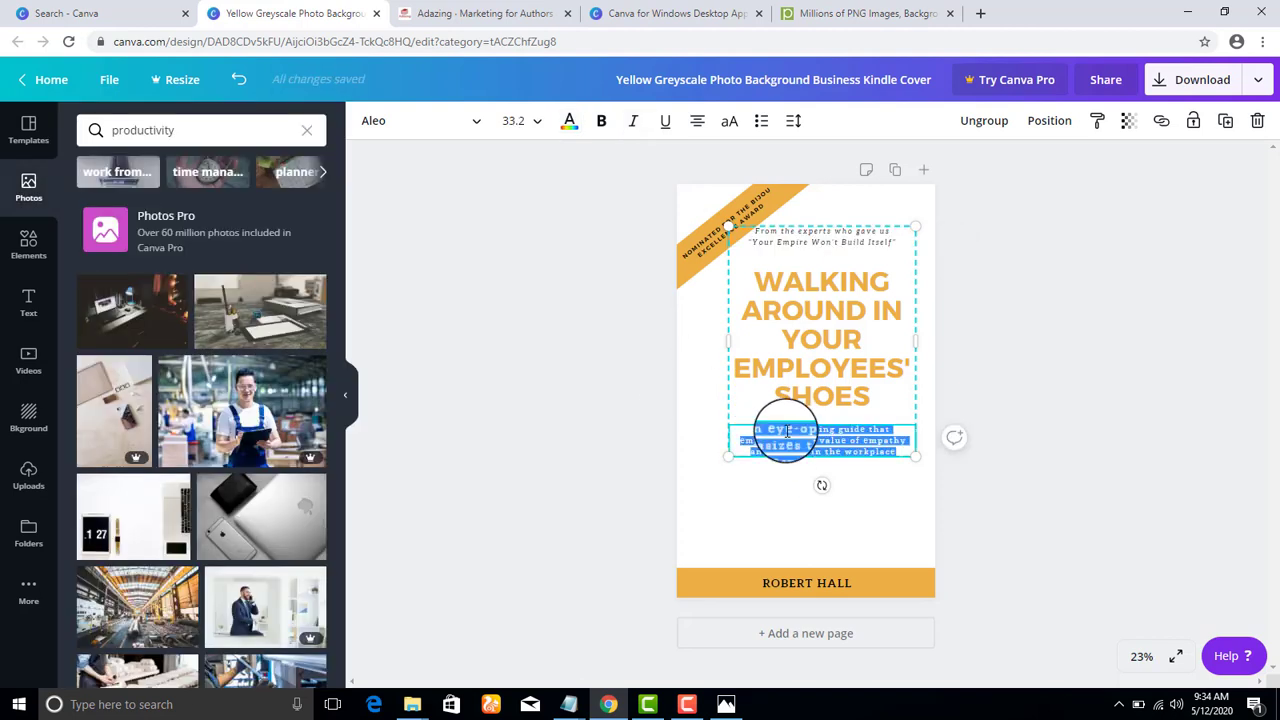
pyautogui.click(570, 128)
pyautogui.click(93, 280)
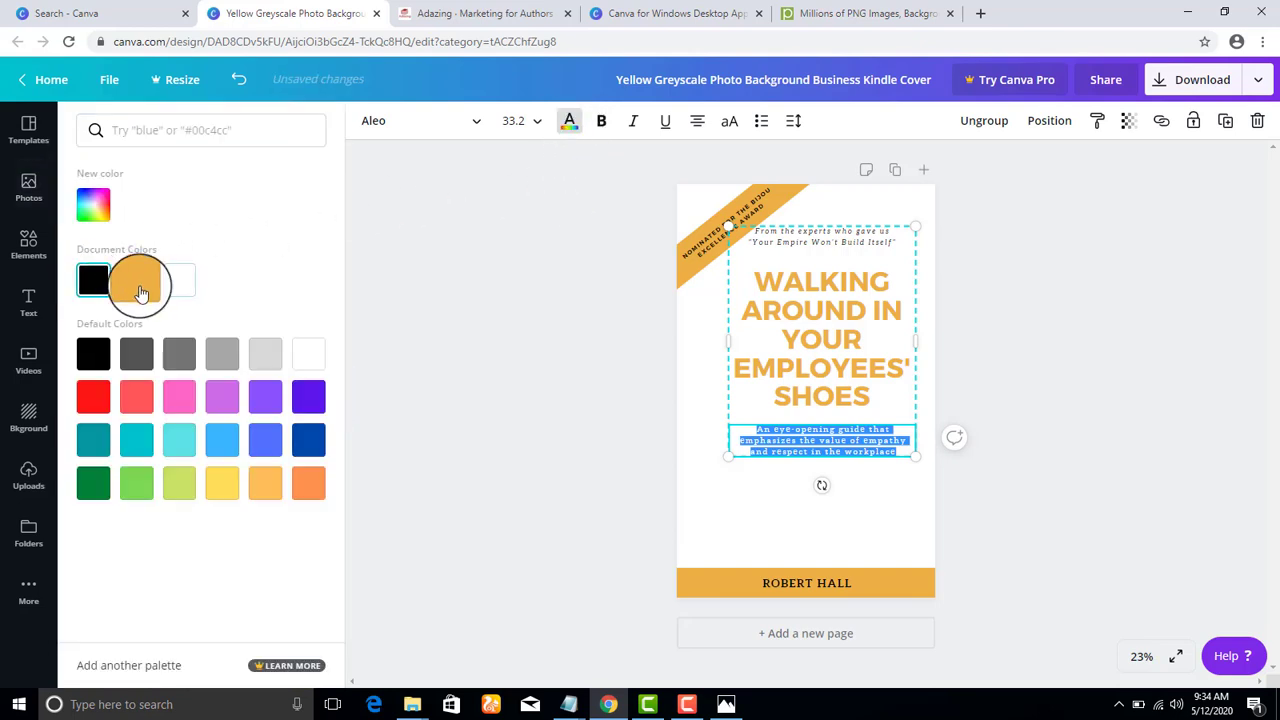
# Move the grouped title text lower on the cover and ungroup it into separate text boxes
pyautogui.click(495, 282)
pyautogui.click(525, 286)
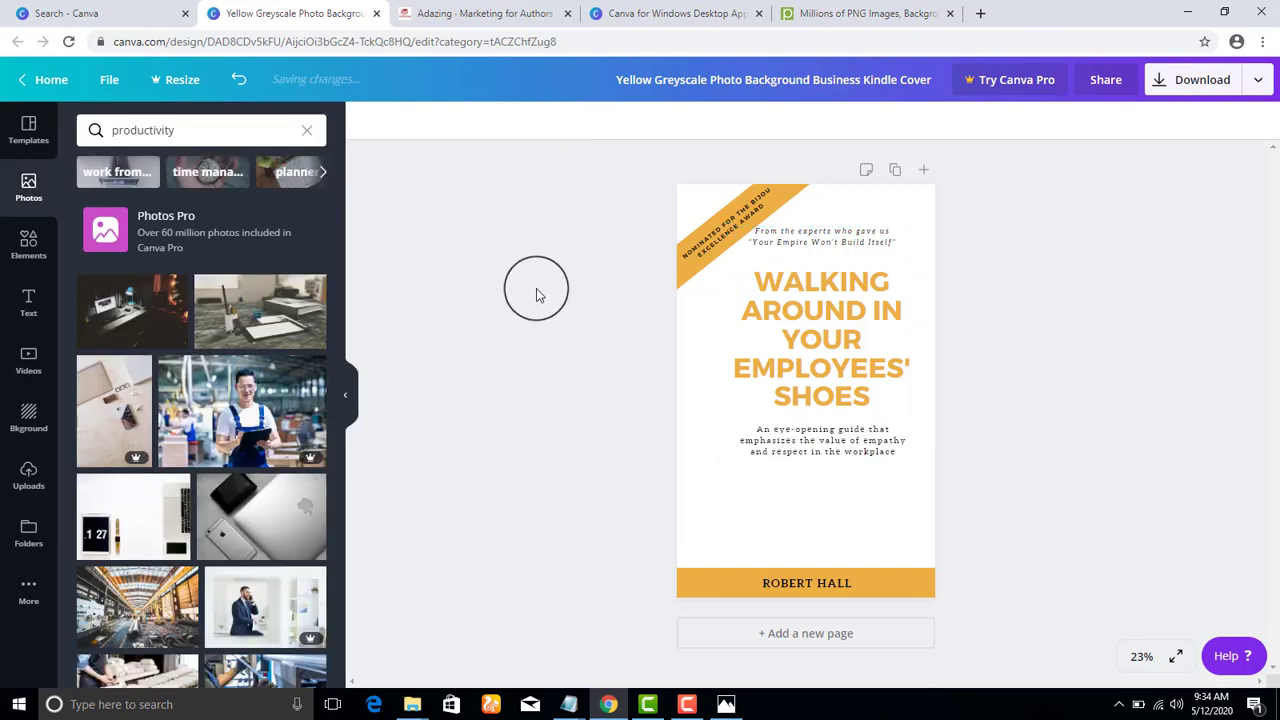
pyautogui.click(758, 297)
pyautogui.click(760, 303)
pyautogui.moveTo(760, 303); pyautogui.dragTo(812, 295)
pyautogui.click(975, 122)
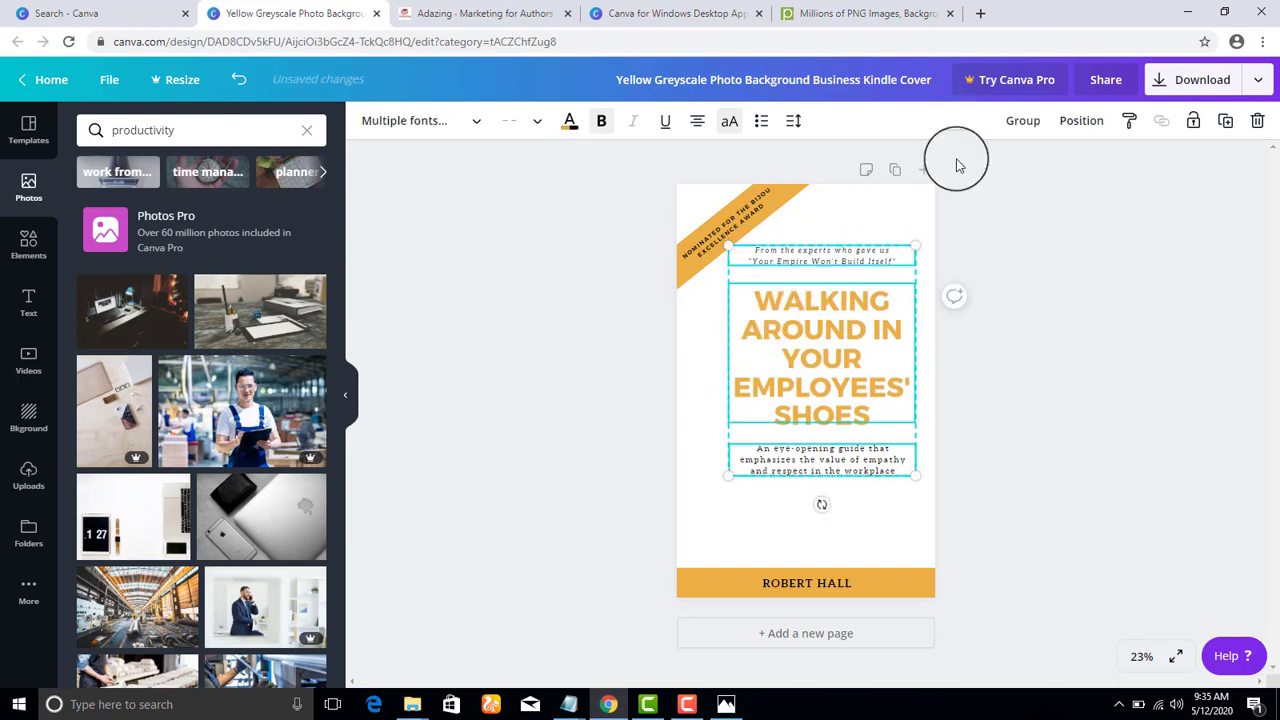
# Shift the three ungrouped text boxes together further down and slightly left, clear of the corner ribbon
pyautogui.moveTo(812, 258)
pyautogui.mouseDown()
pyautogui.moveTo(815, 212)
pyautogui.moveTo(812, 282)
pyautogui.mouseUp()
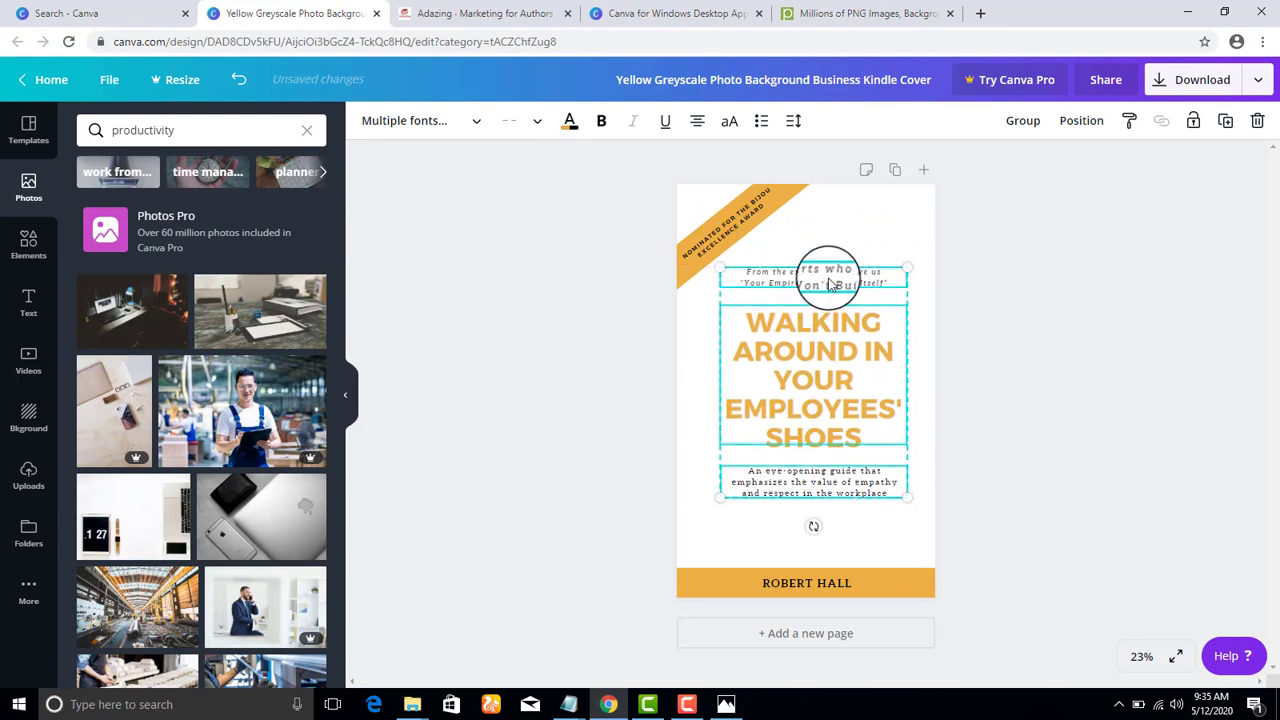
pyautogui.click(918, 260)
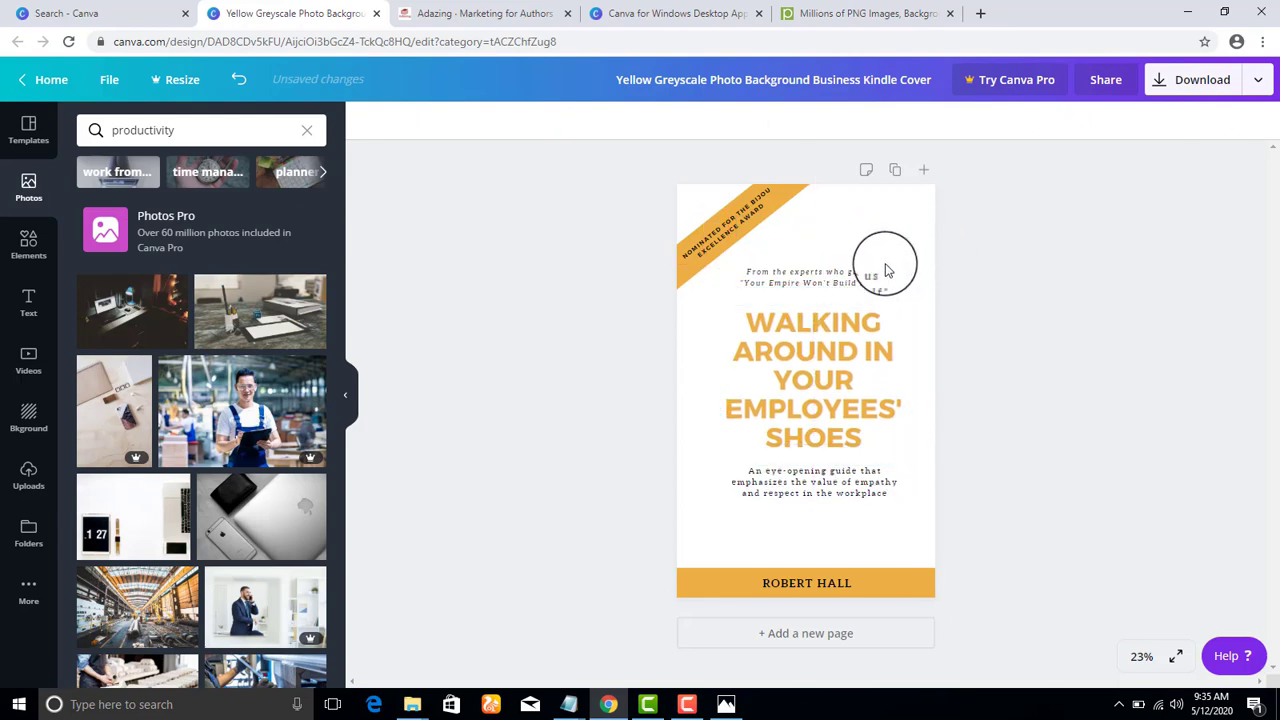
pyautogui.click(872, 281)
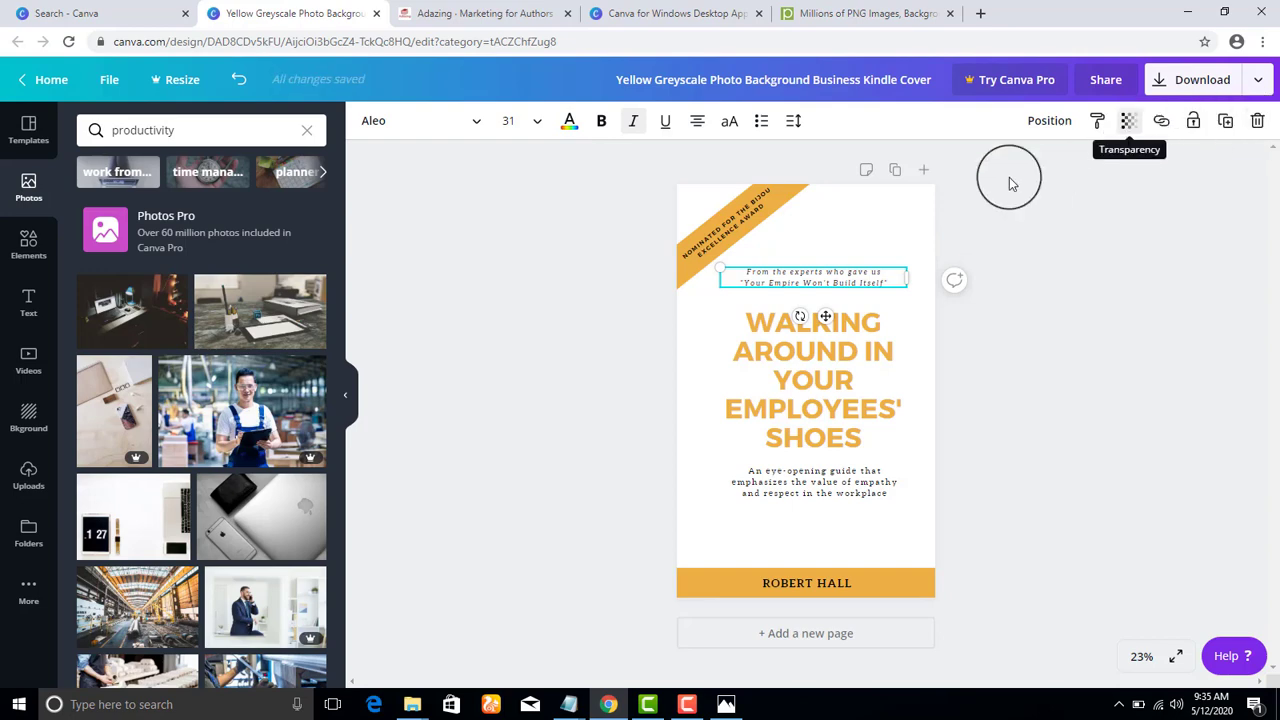
pyautogui.click(491, 246)
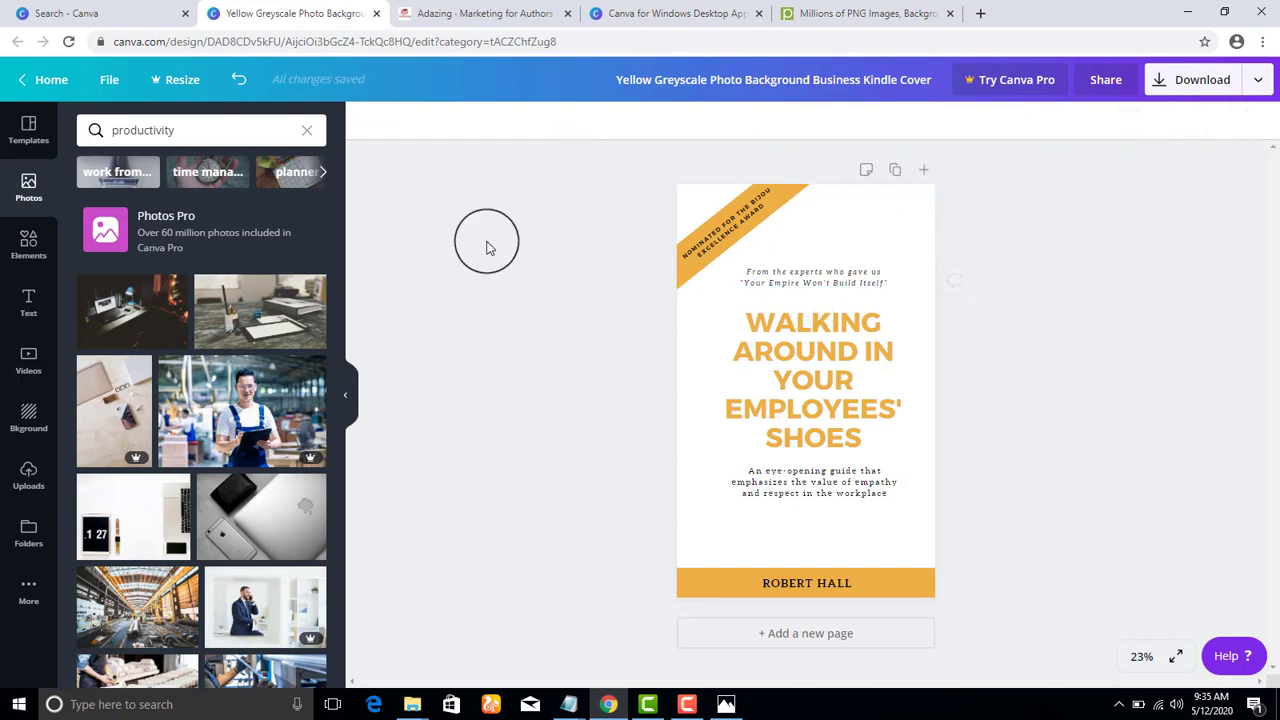
# Upload the "Productovity Boost" image from the Pictures folder to the design's uploads
pyautogui.click(28, 476)
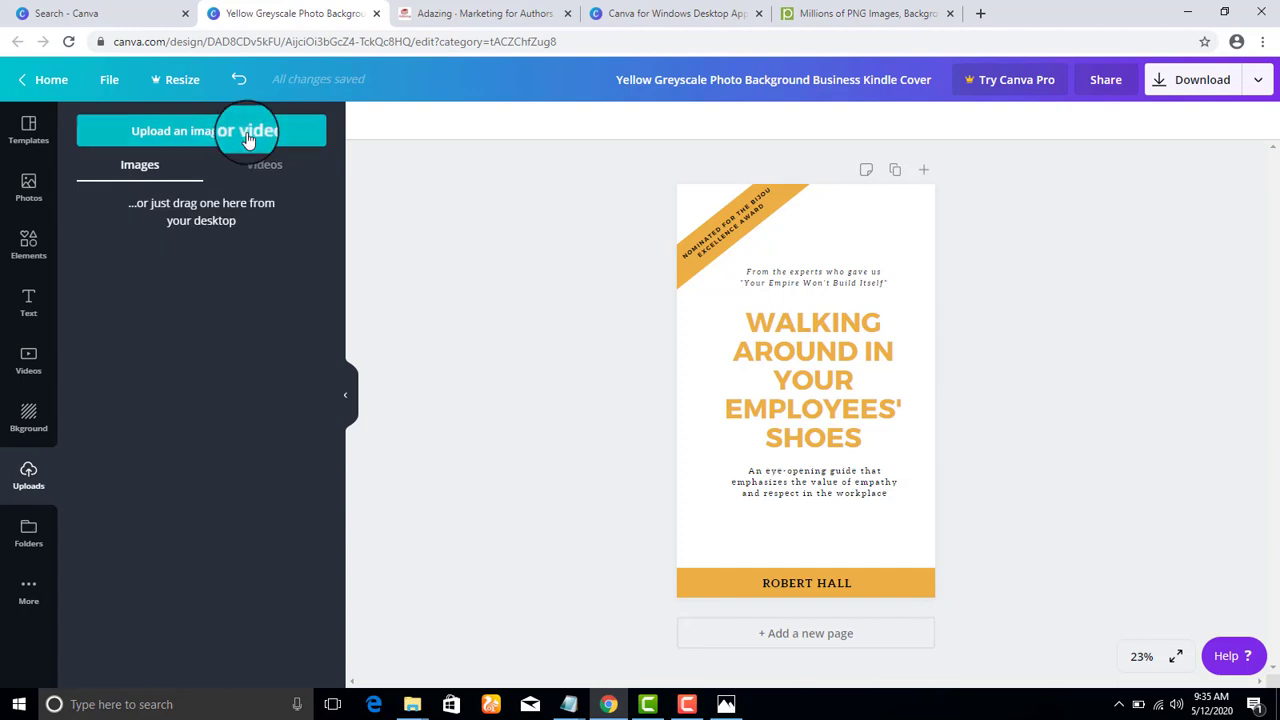
pyautogui.click(28, 470)
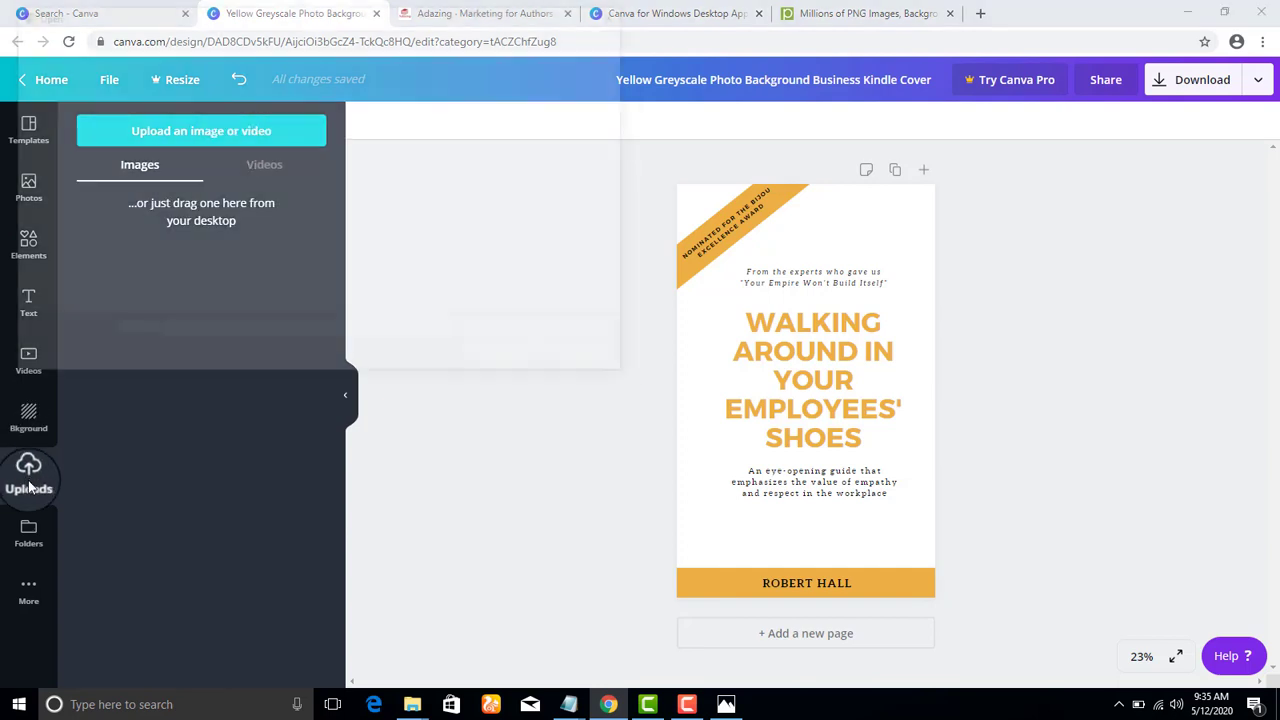
pyautogui.click(66, 176)
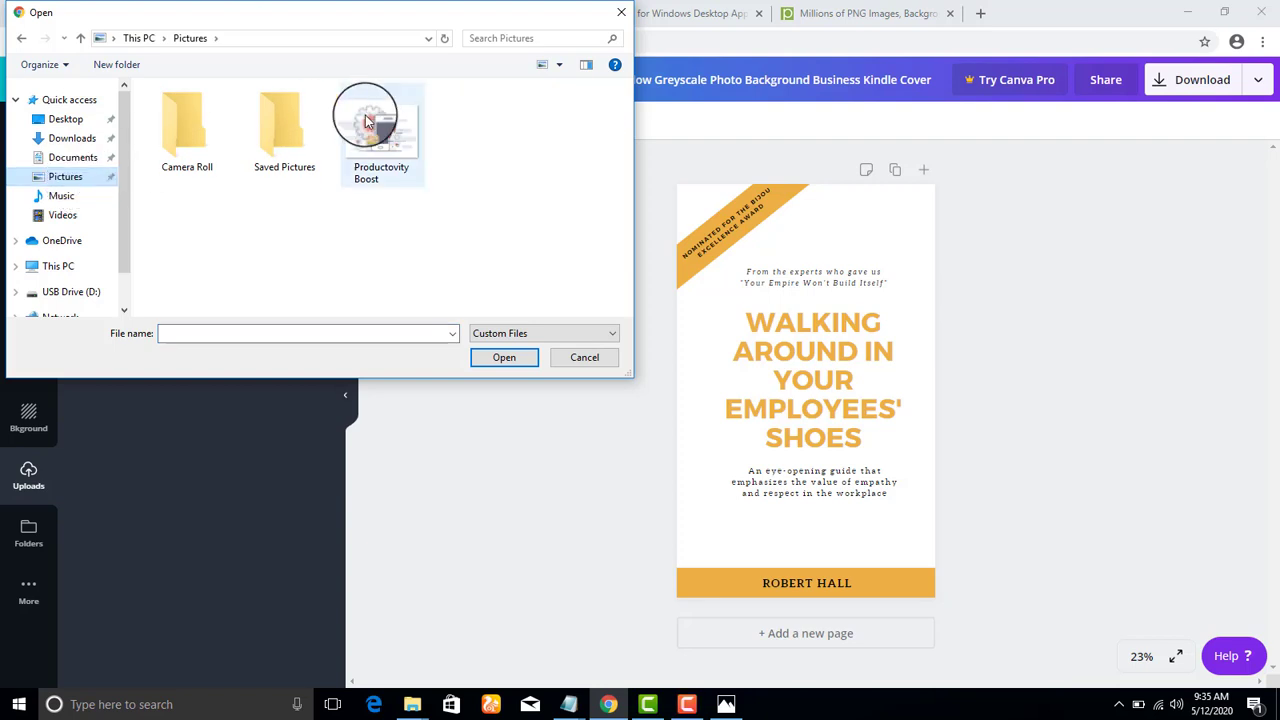
pyautogui.click(366, 121)
pyautogui.click(503, 357)
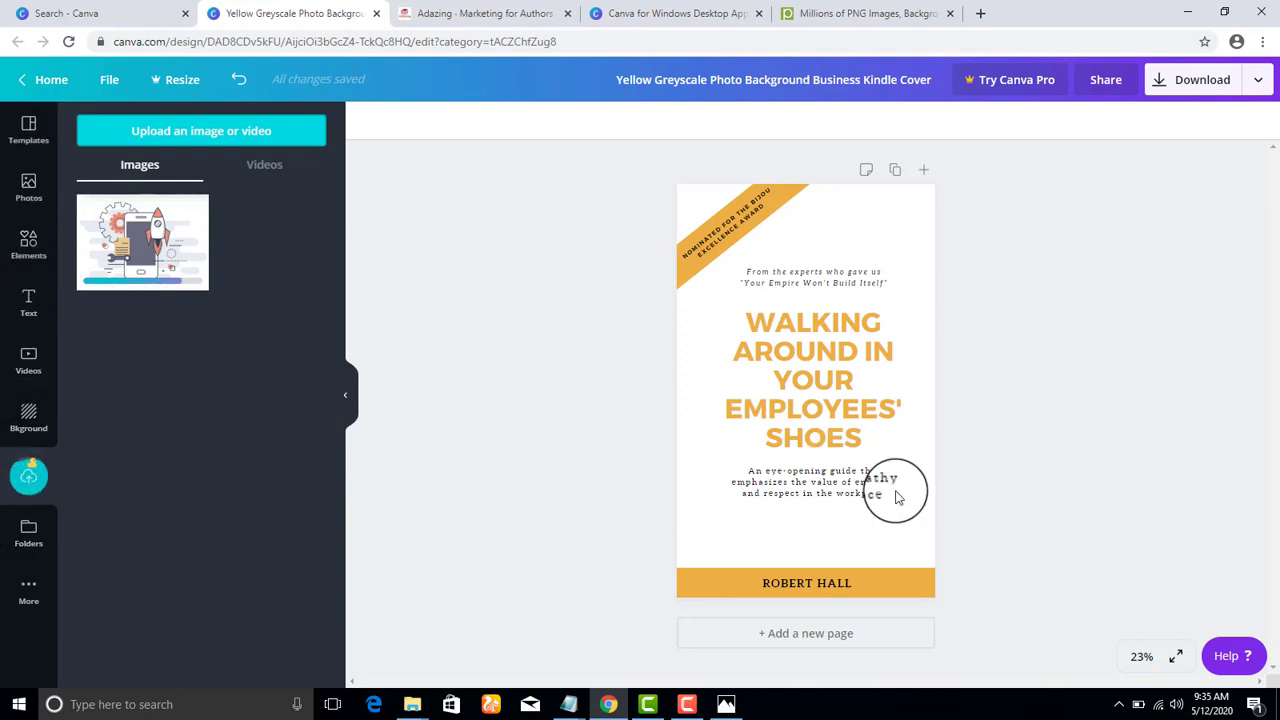
# Replace the main title with "Productivity Booster Secret" copied from the Notepad notes, and enlarge it to font size 121
pyautogui.click(828, 398)
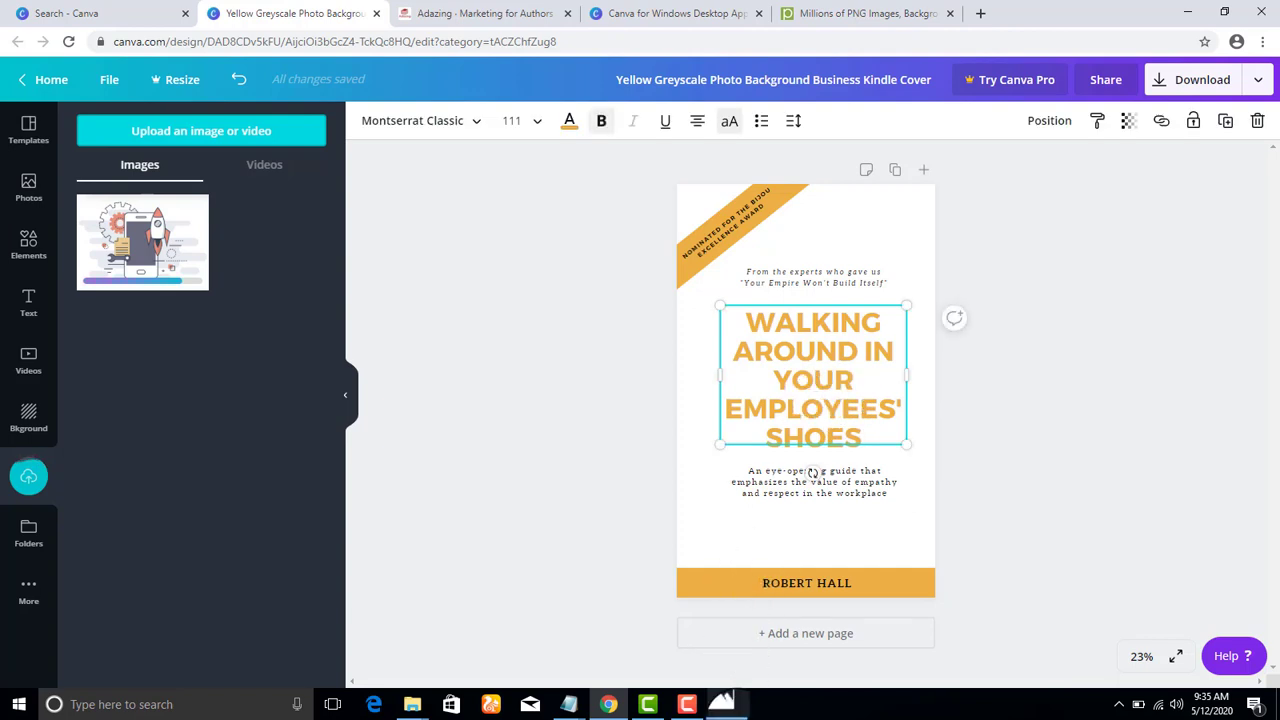
pyautogui.moveTo(571, 700)
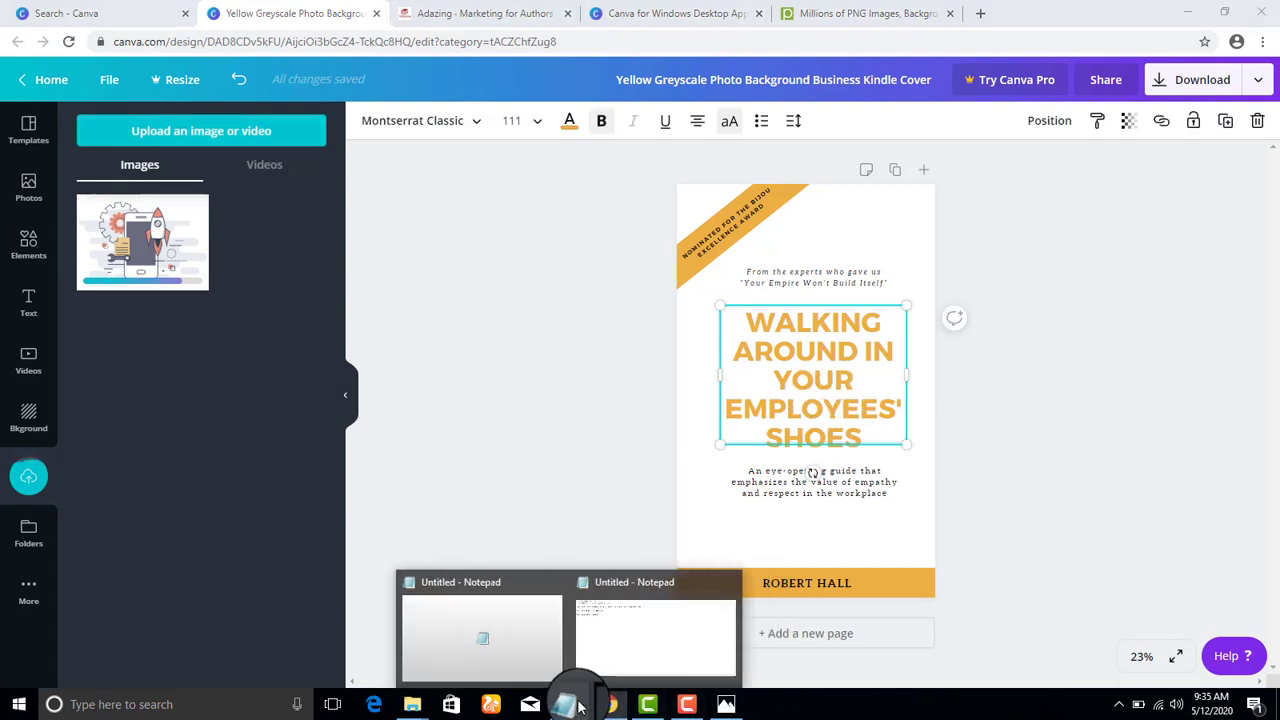
pyautogui.click(627, 638)
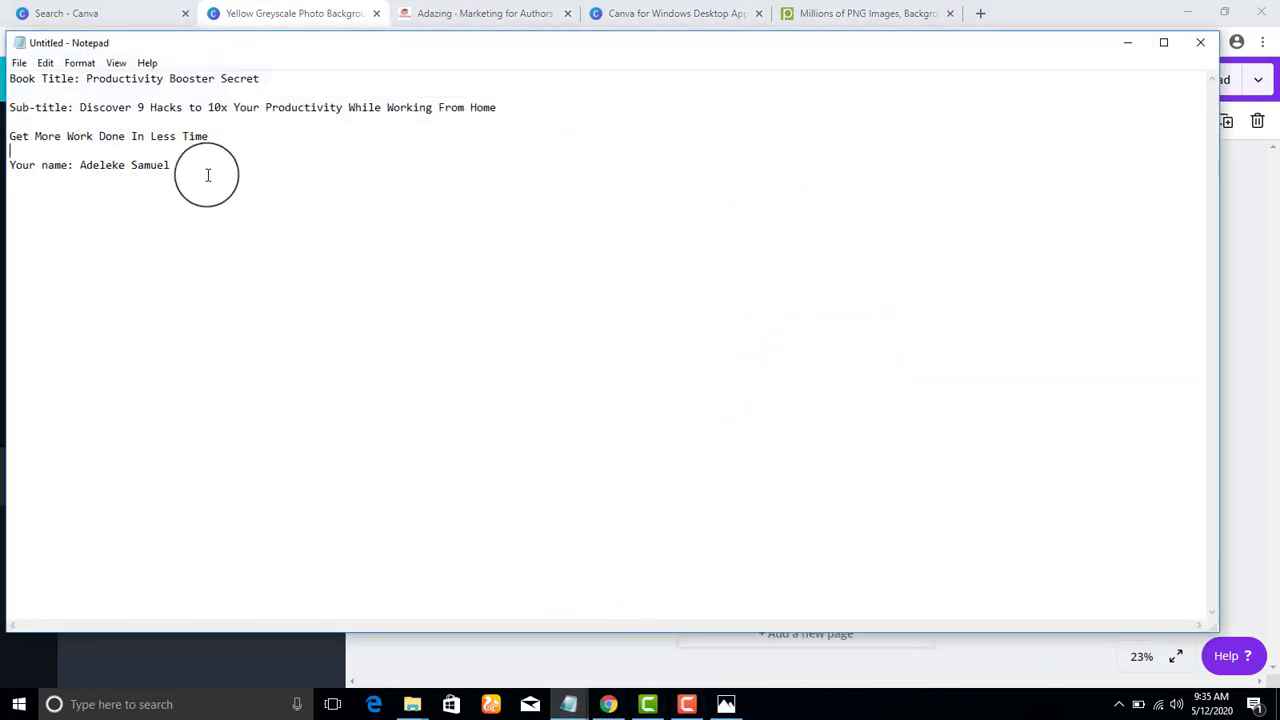
pyautogui.moveTo(256, 78); pyautogui.dragTo(86, 78)
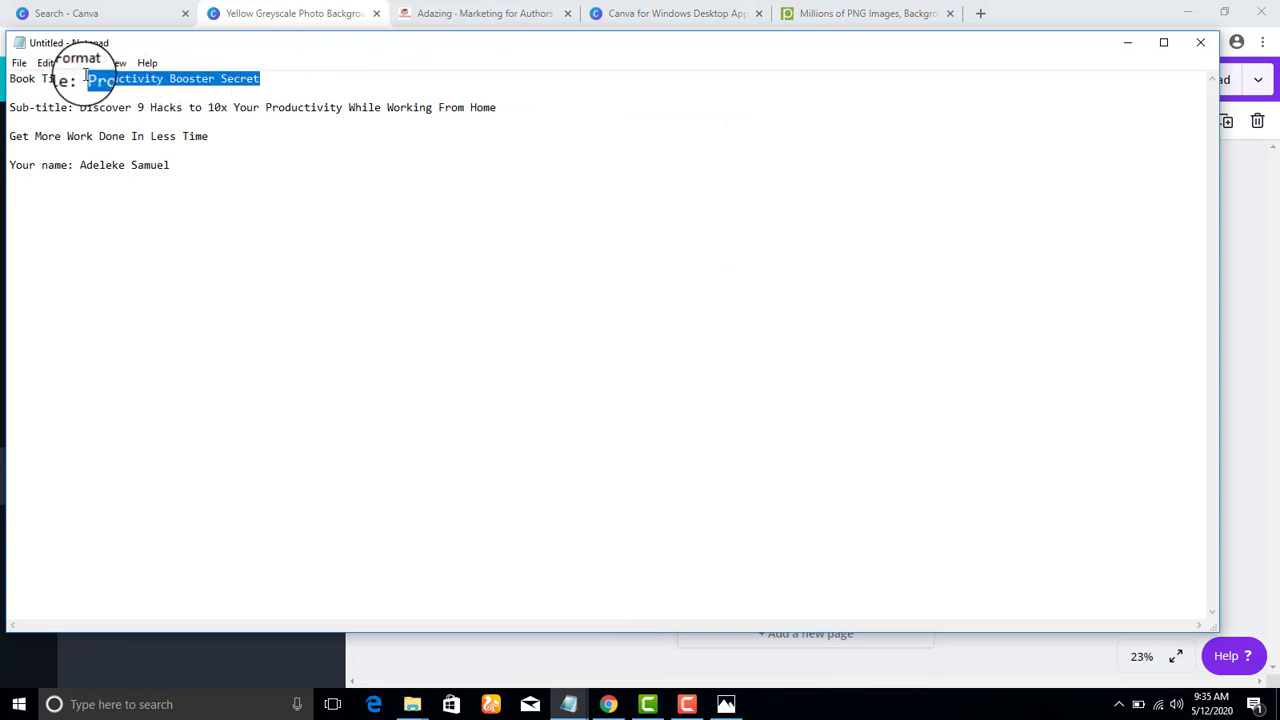
pyautogui.click(1120, 45)
pyautogui.doubleClick(849, 318)
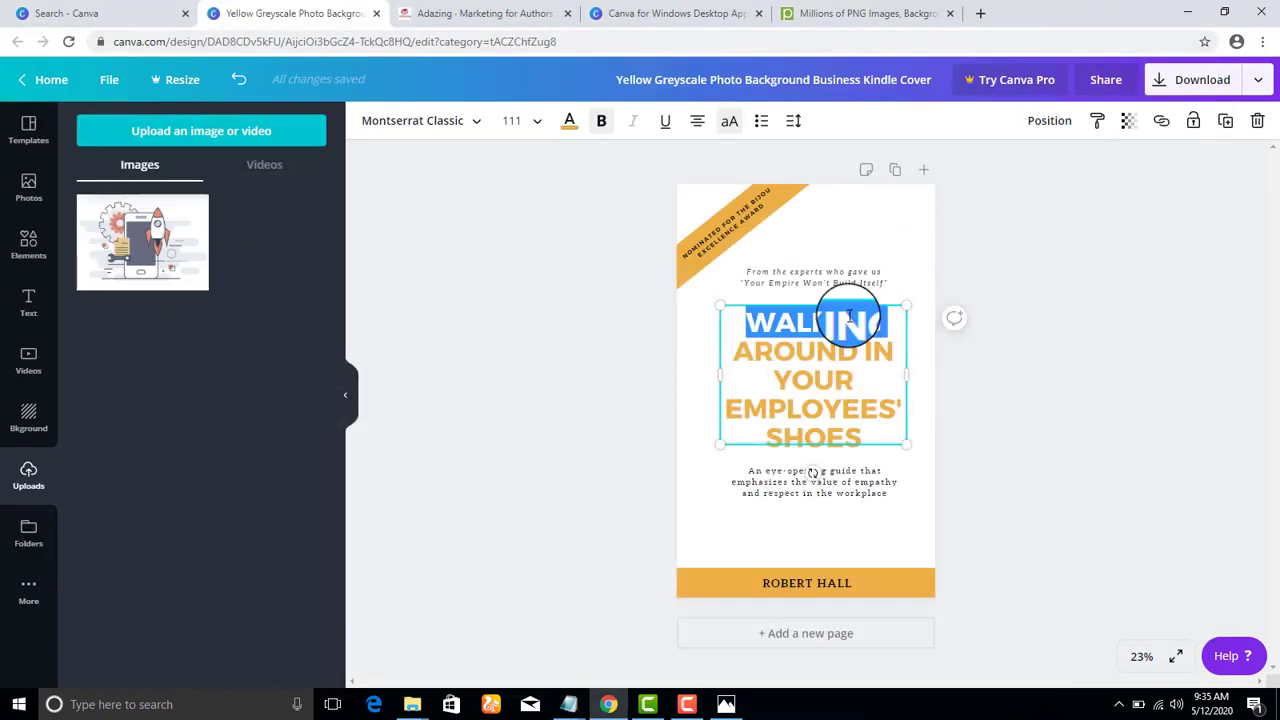
pyautogui.tripleClick(849, 318)
pyautogui.hotkey('ctrl', 'v')
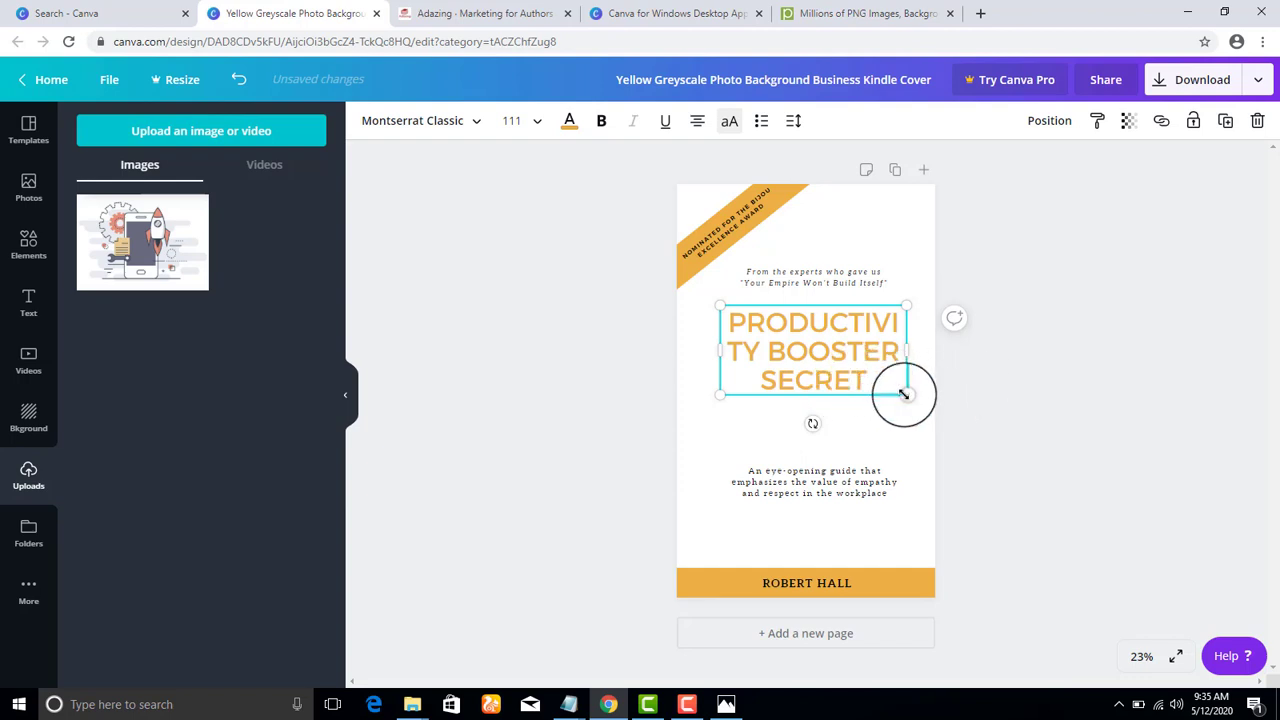
pyautogui.moveTo(904, 393); pyautogui.dragTo(923, 405)
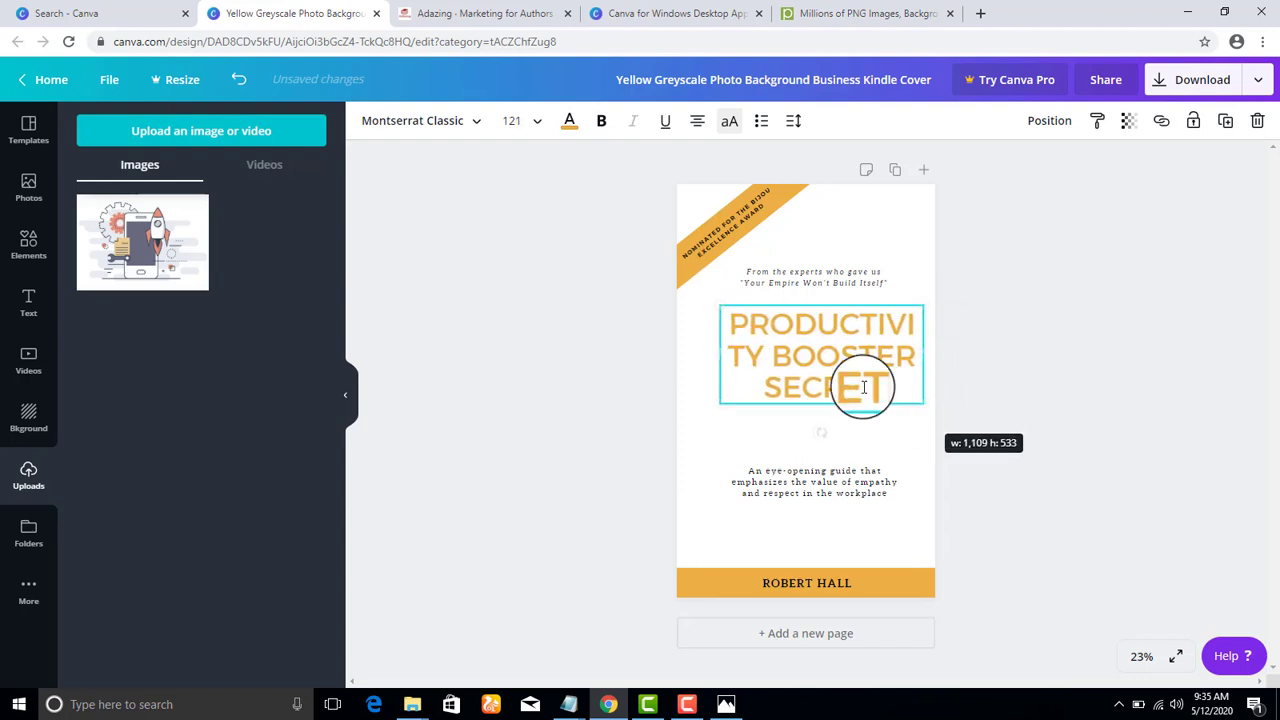
pyautogui.click(990, 362)
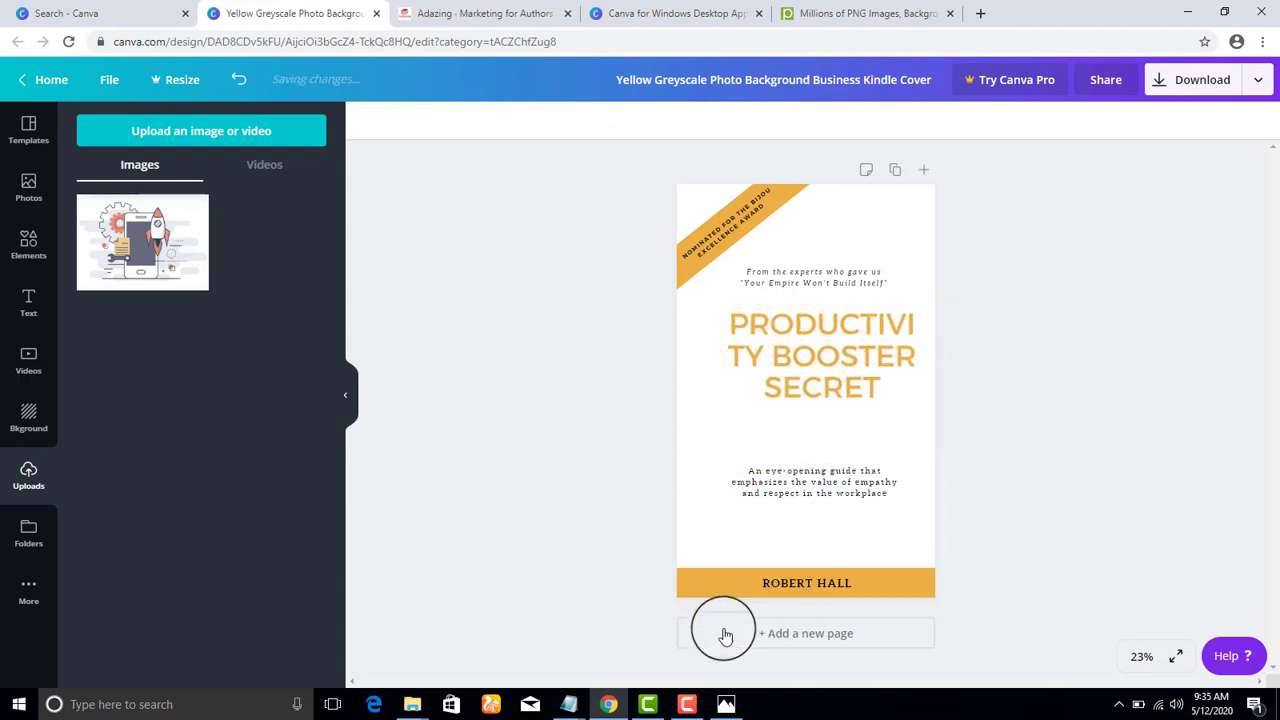
# Replace the subtitle below the title with "Discover 9 Hacks to 10x Your Productivity While Working From Home" copied from the Notepad notes
pyautogui.moveTo(568, 704)
pyautogui.click(603, 650)
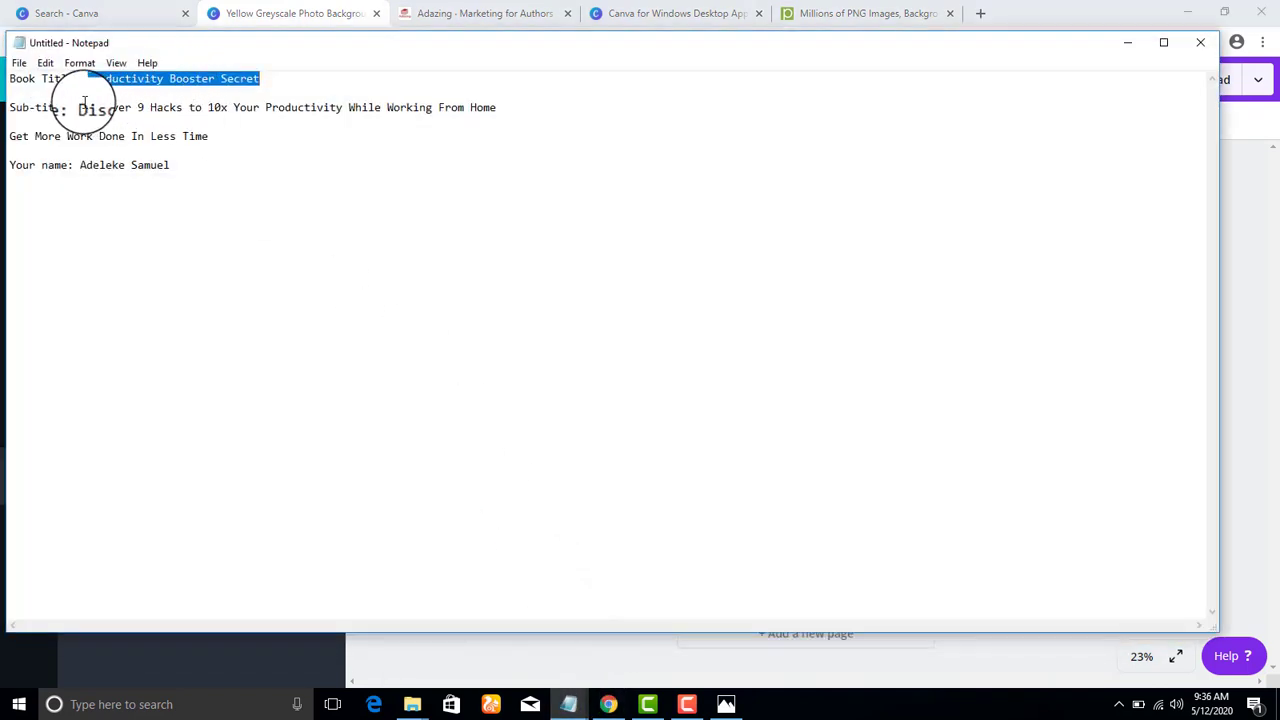
pyautogui.moveTo(80, 107); pyautogui.dragTo(101, 108)
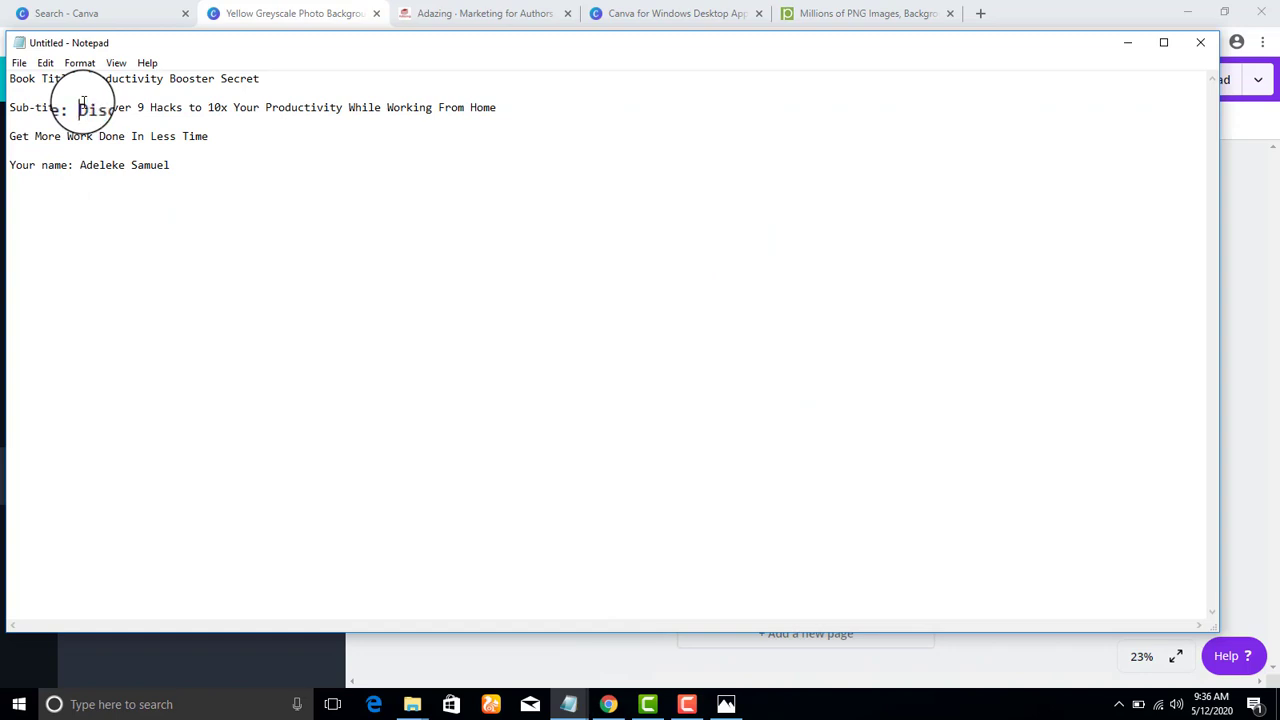
pyautogui.doubleClick(483, 107)
pyautogui.moveTo(497, 107); pyautogui.dragTo(80, 106)
pyautogui.click(1128, 43)
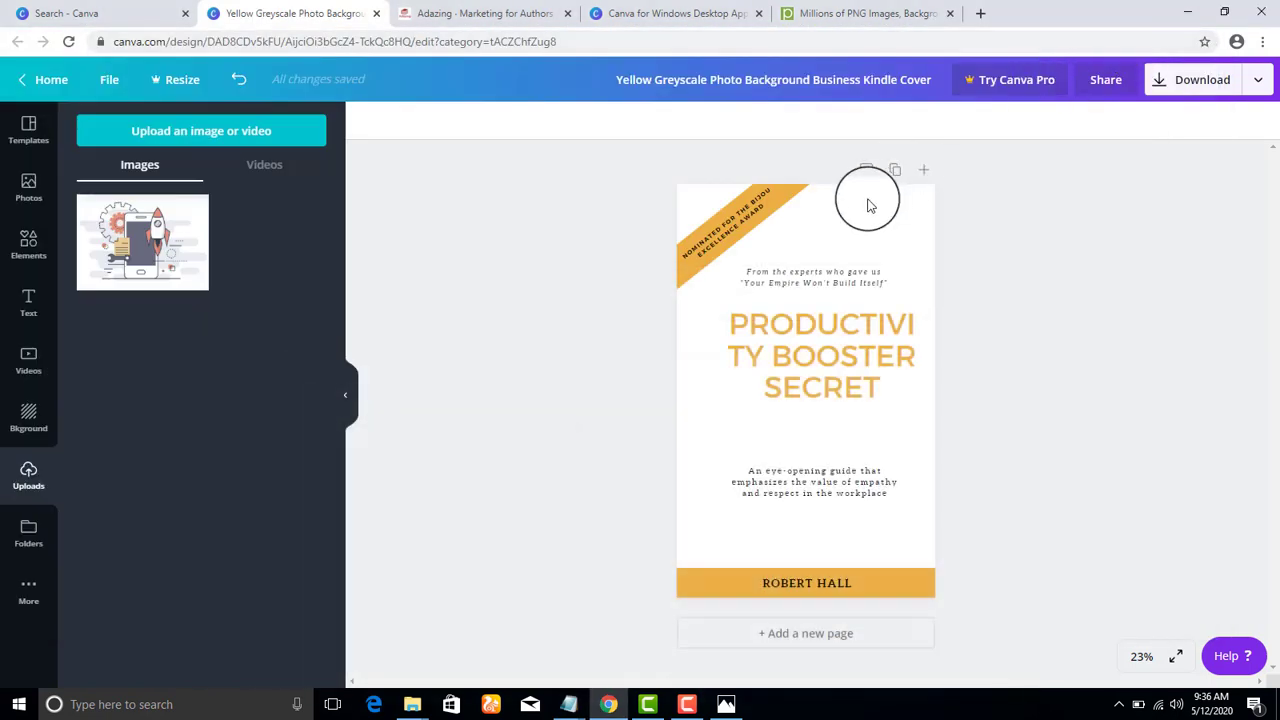
pyautogui.click(790, 474)
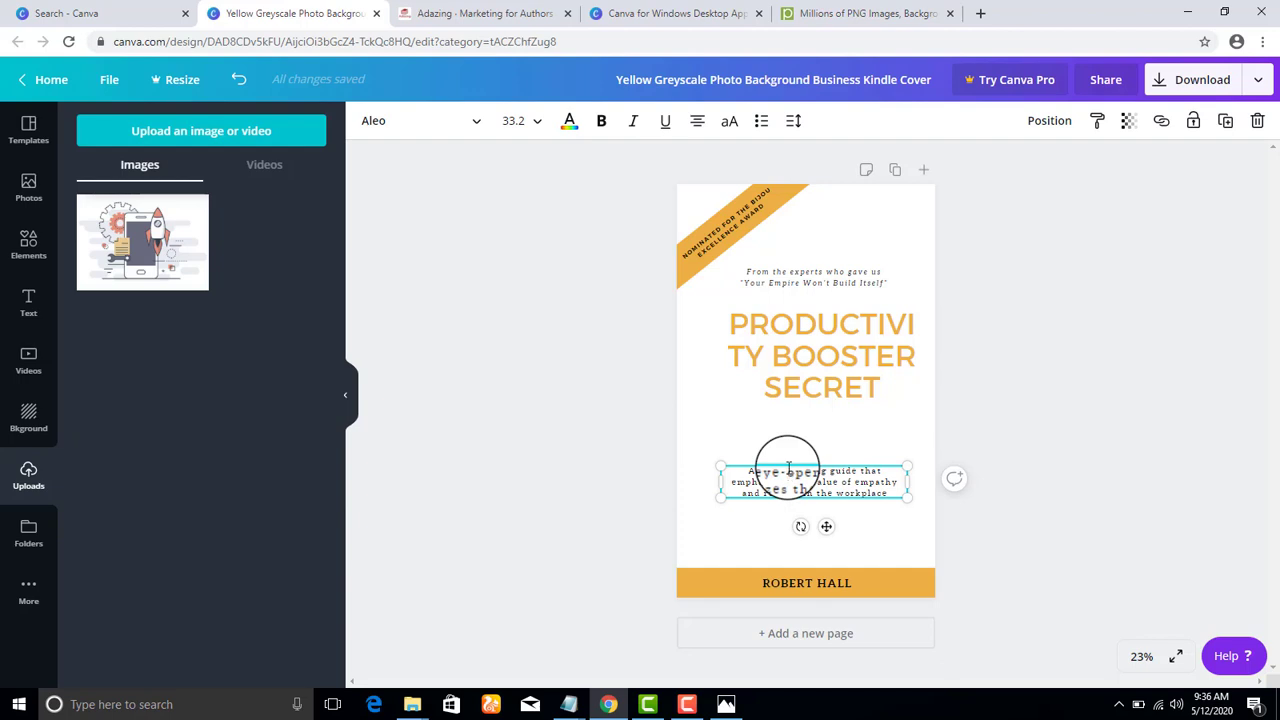
pyautogui.tripleClick(788, 469)
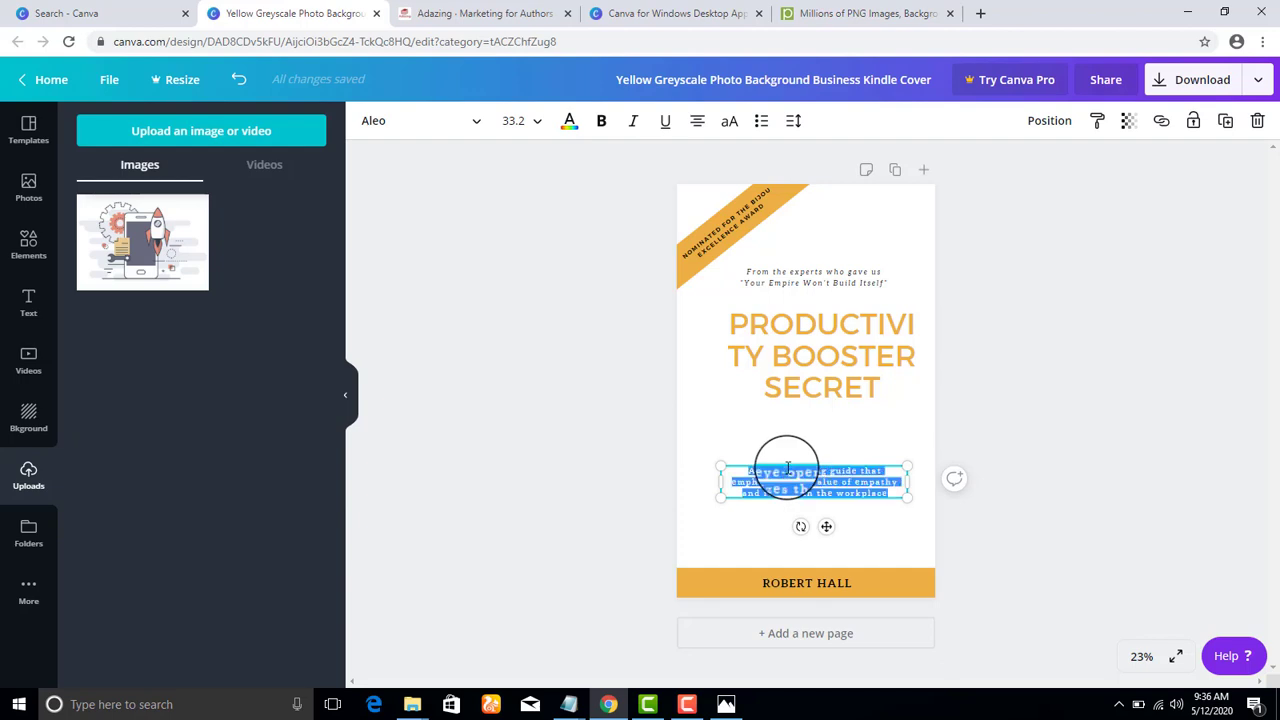
pyautogui.write('Discover 7 Books to 10x Your Productivity While Working From Home')
pyautogui.click(955, 397)
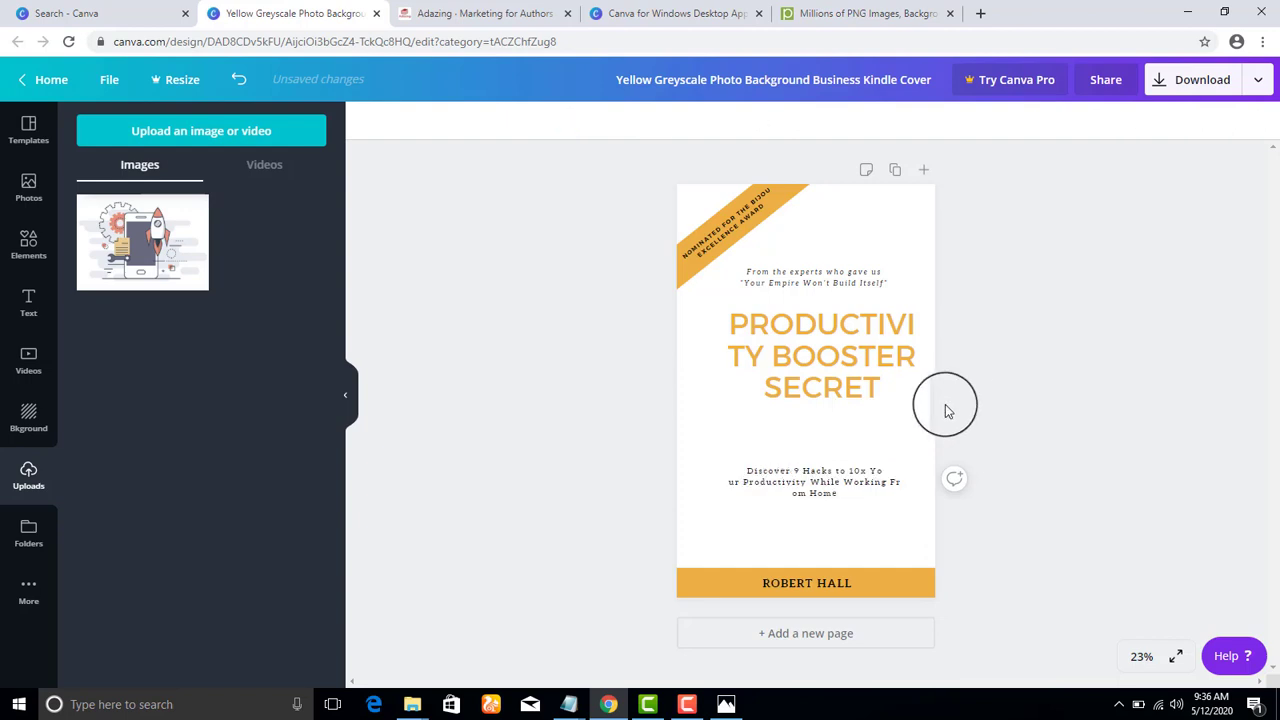
# Move the main title slightly lower, and delete the corner ribbon together with its award text
pyautogui.click(837, 362)
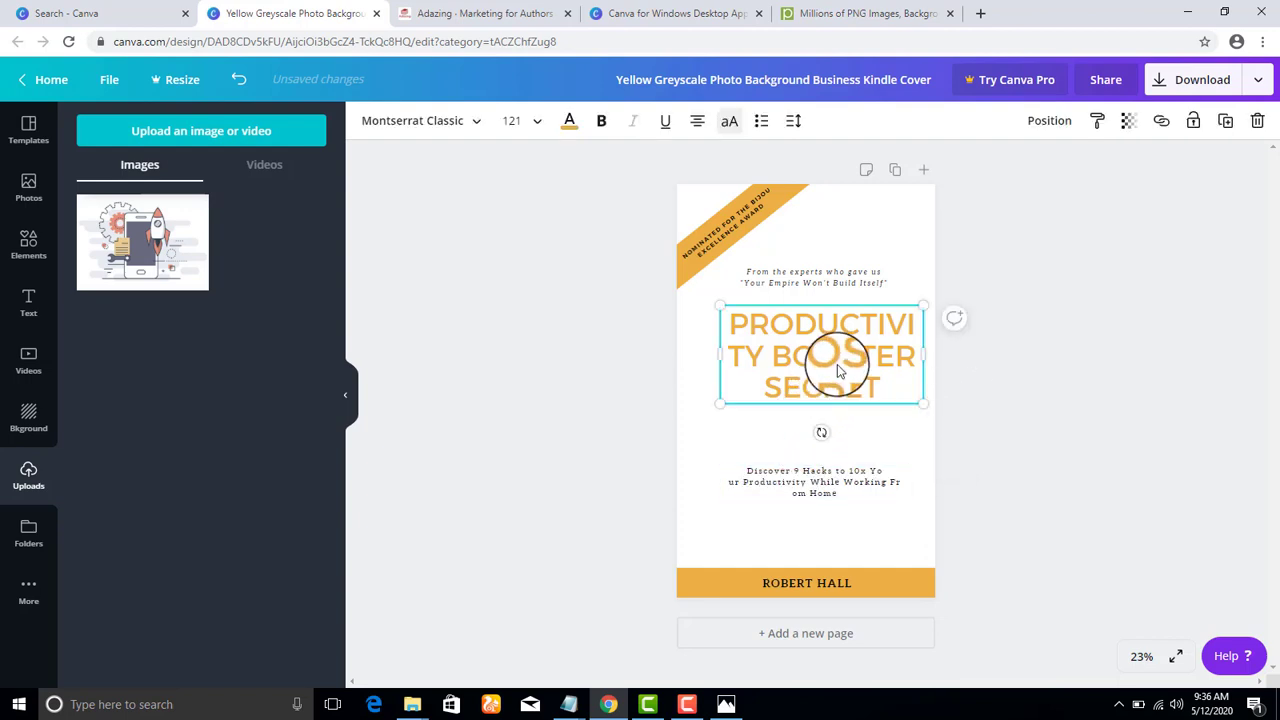
pyautogui.moveTo(837, 342); pyautogui.dragTo(836, 356)
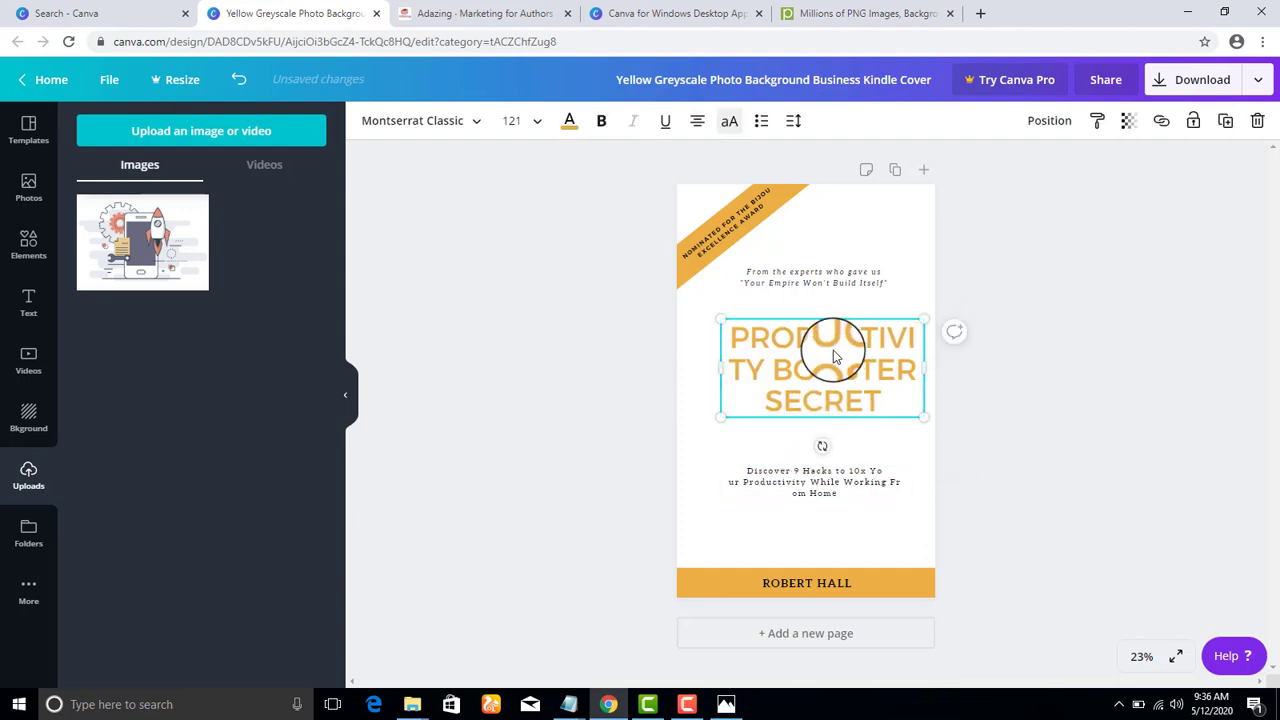
pyautogui.click(747, 238)
pyautogui.click(756, 216)
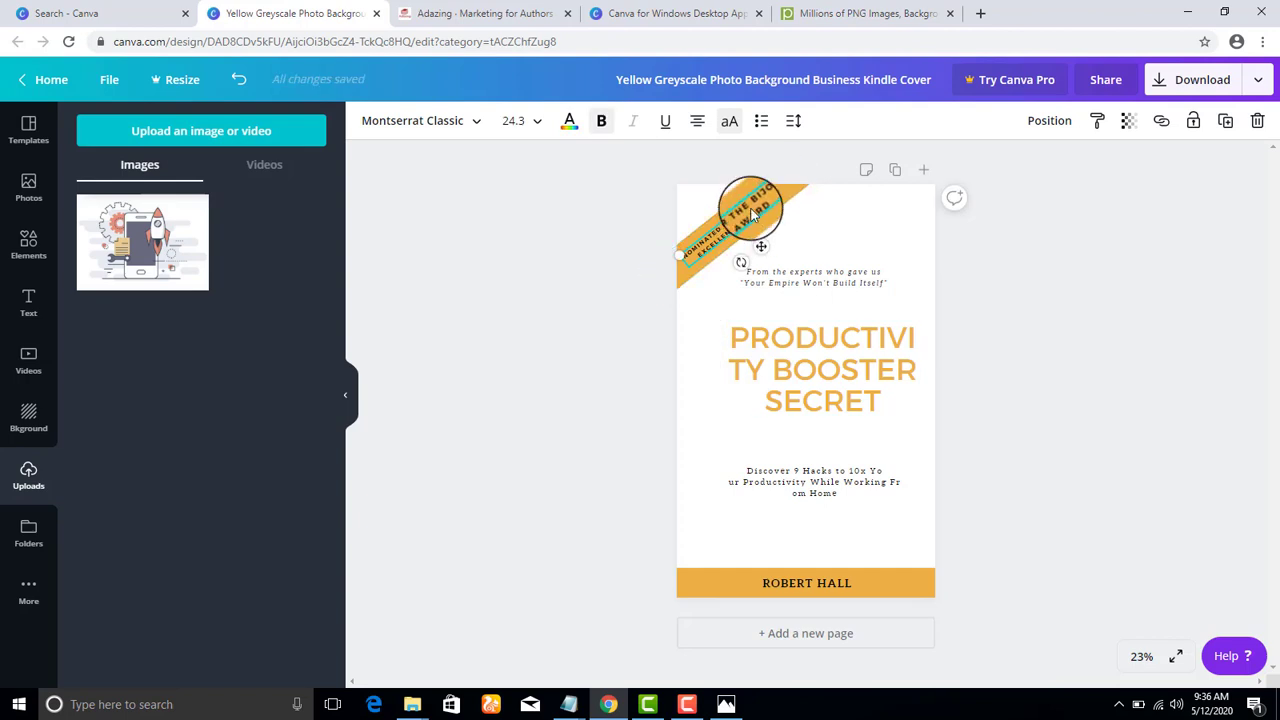
pyautogui.click(796, 238)
pyautogui.click(733, 217)
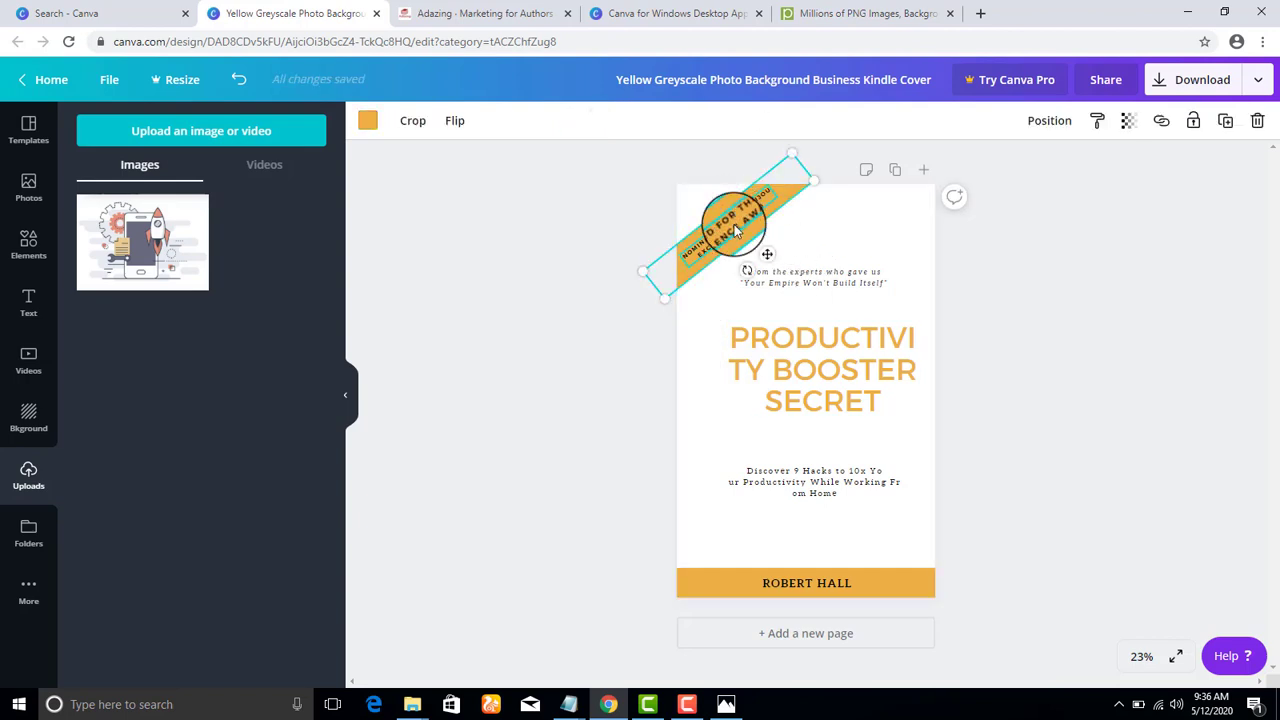
pyautogui.press('Delete')
pyautogui.click(733, 226)
pyautogui.press('Delete')
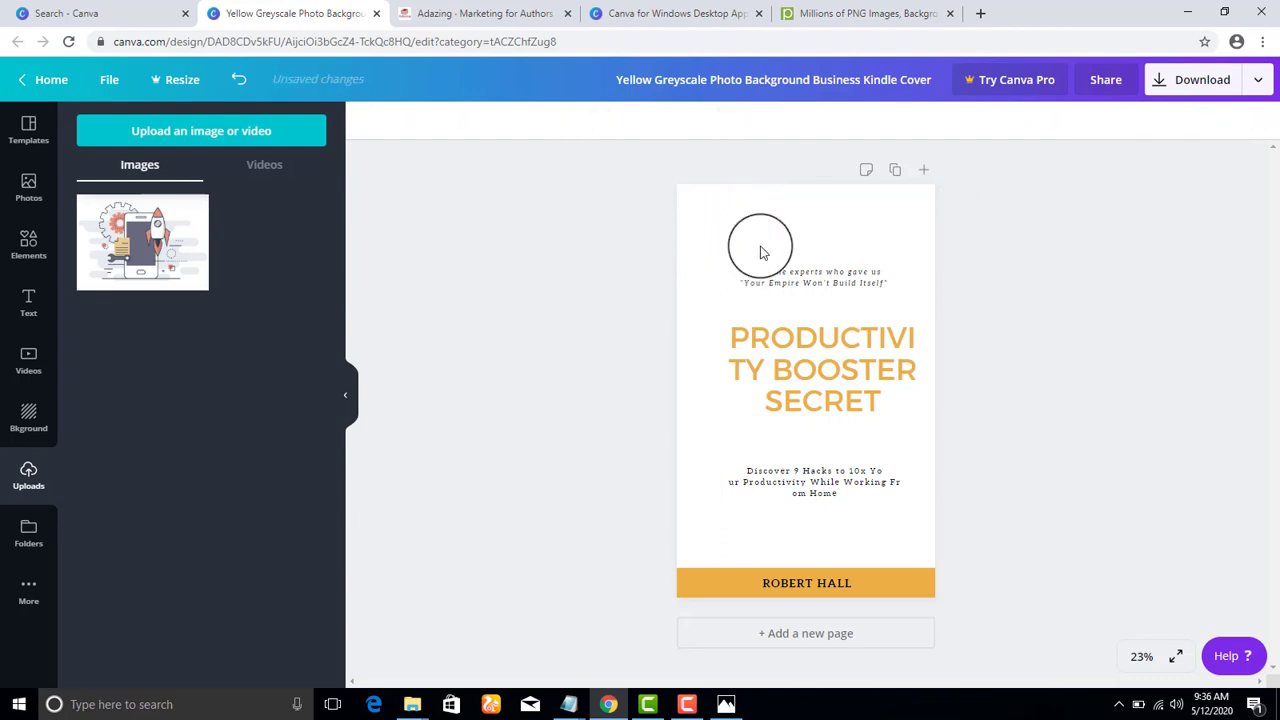
# Replace the italic text above the title with "Get More Work Done In Less Time" from the Notepad notes, and move it near the cover's upper edge
pyautogui.click(776, 279)
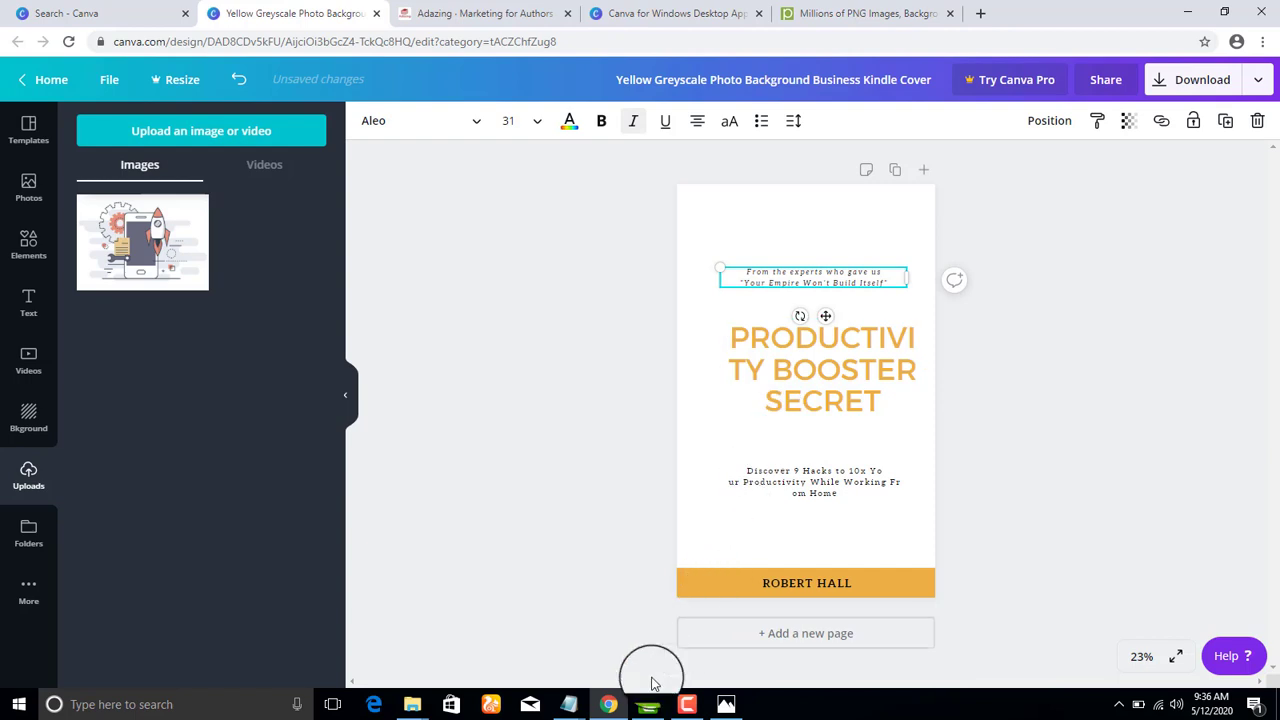
pyautogui.moveTo(570, 700)
pyautogui.click(608, 640)
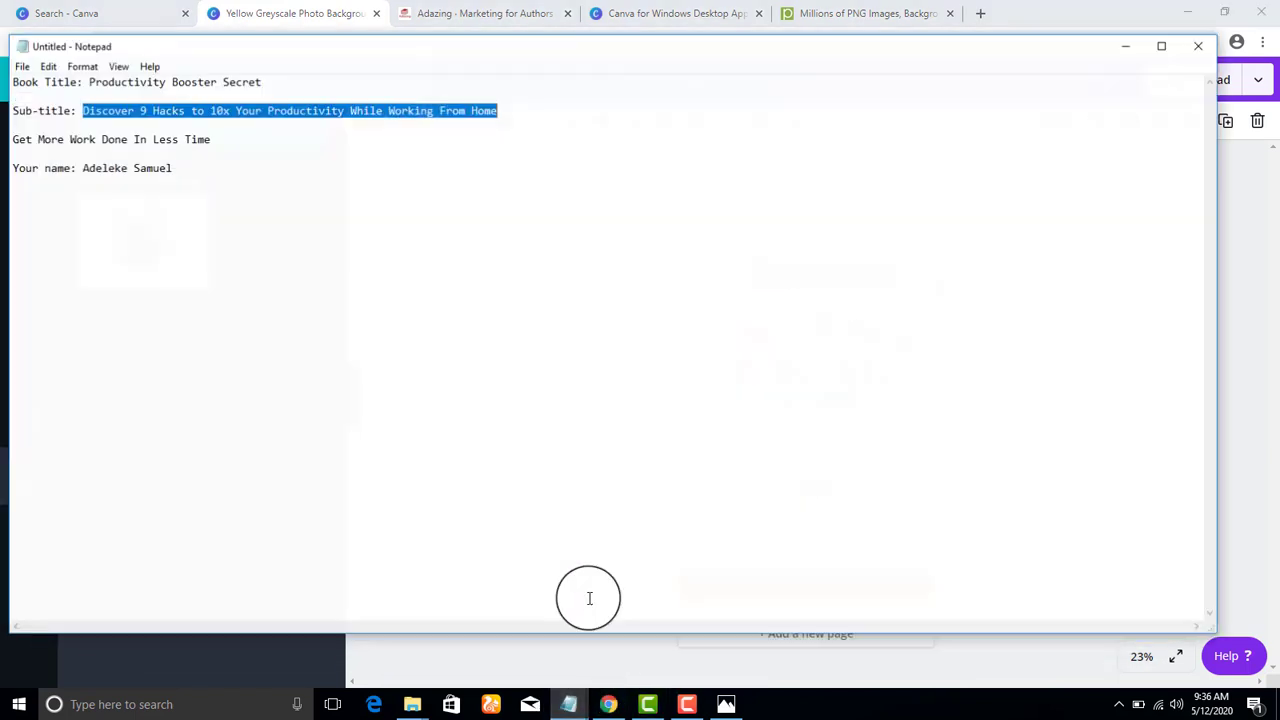
pyautogui.click(243, 186)
pyautogui.click(214, 124)
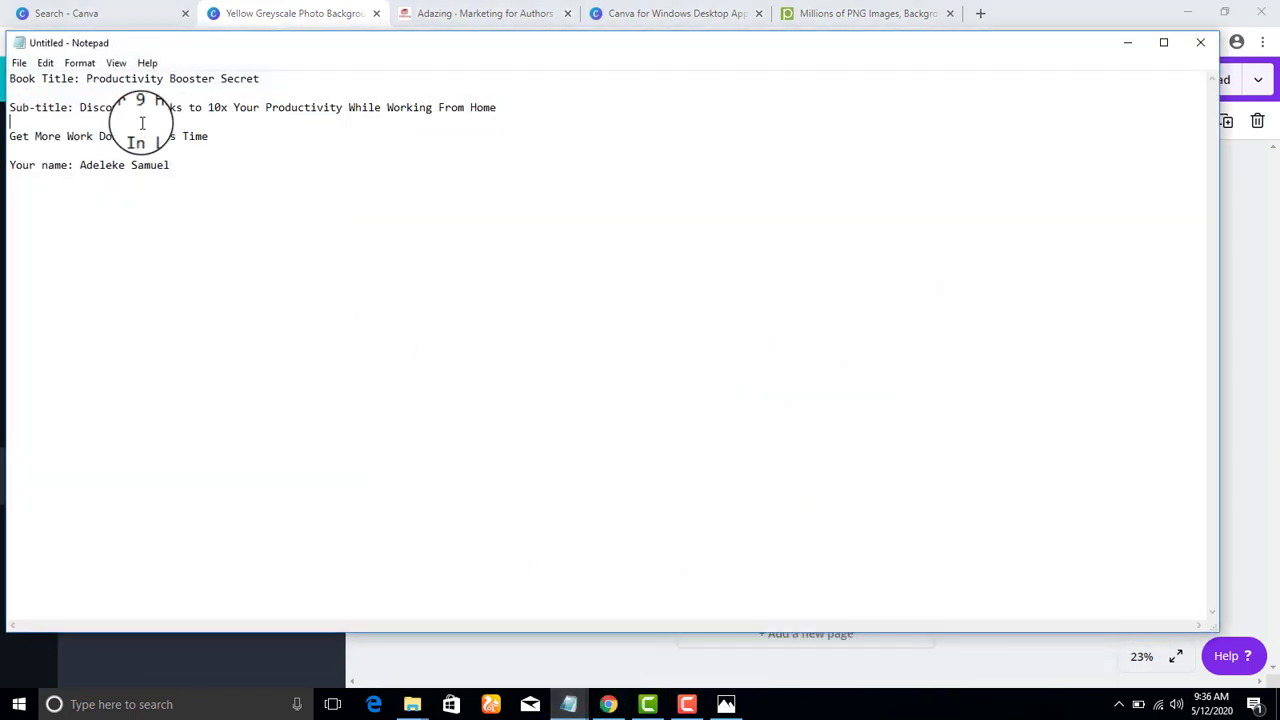
pyautogui.moveTo(223, 139); pyautogui.dragTo(14, 136)
pyautogui.hotkey('ctrl', 'c')
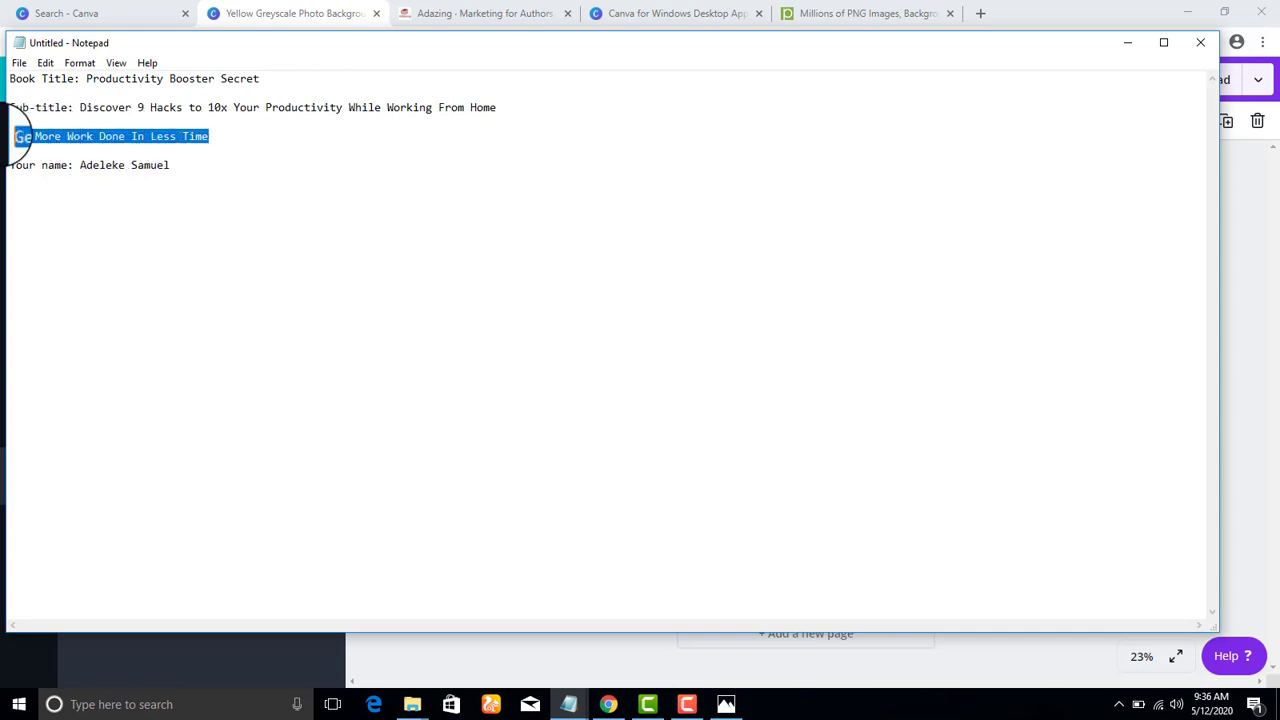
pyautogui.click(1136, 52)
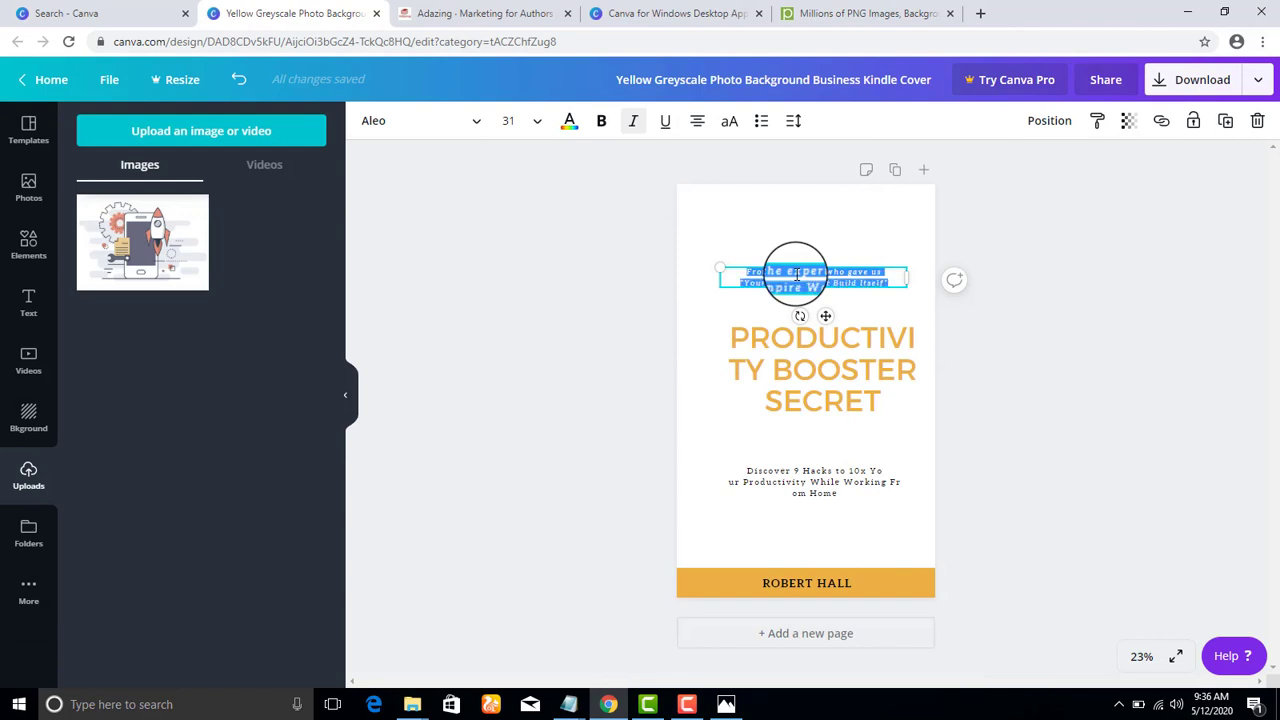
pyautogui.hotkey('ctrl', 'v')
pyautogui.click(1000, 215)
pyautogui.moveTo(826, 281)
pyautogui.mouseDown()
pyautogui.moveTo(826, 303)
pyautogui.moveTo(825, 259)
pyautogui.mouseUp()
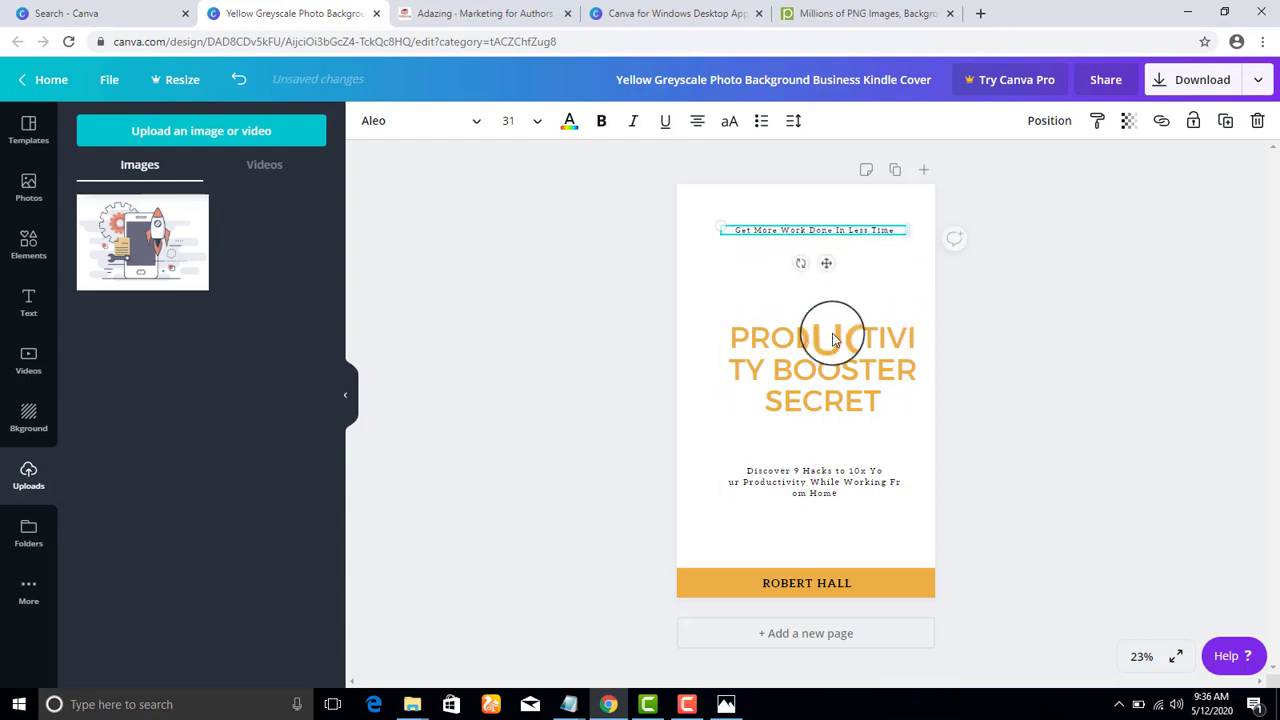
# Change the font of the main title "Productivity Booster Secret" to Aleo
pyautogui.click(831, 320)
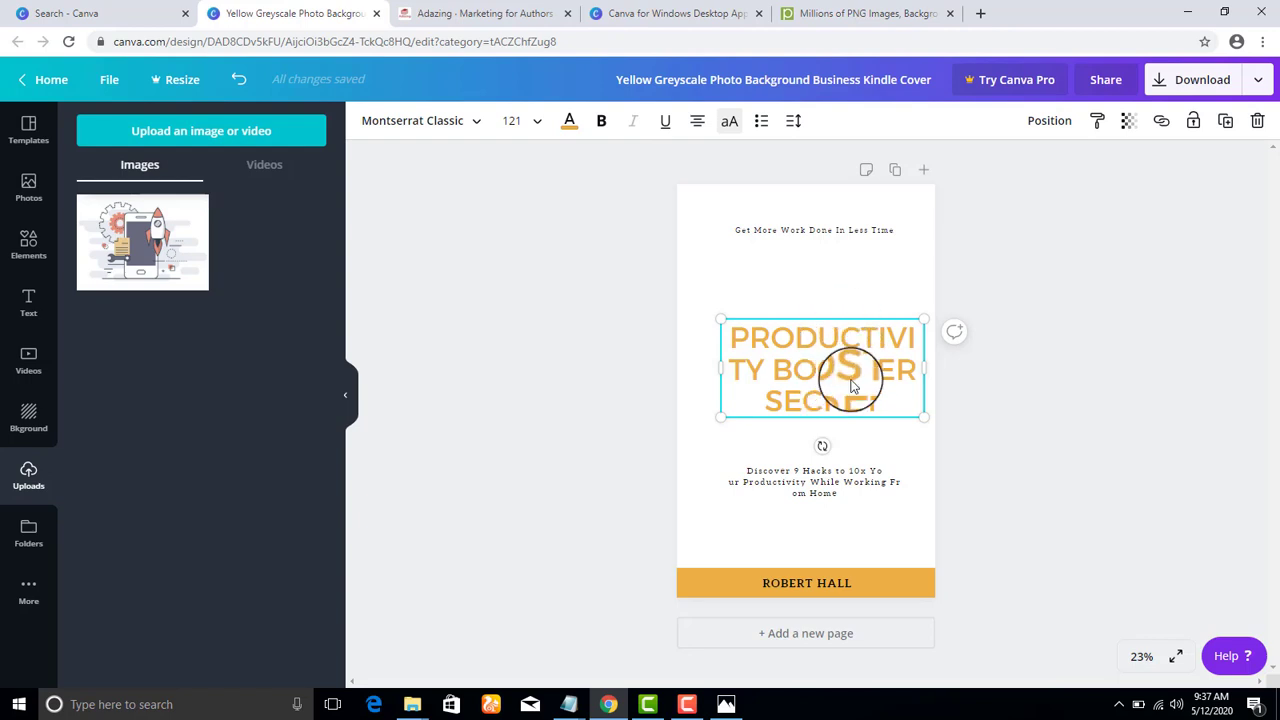
pyautogui.doubleClick(841, 390)
pyautogui.tripleClick(841, 385)
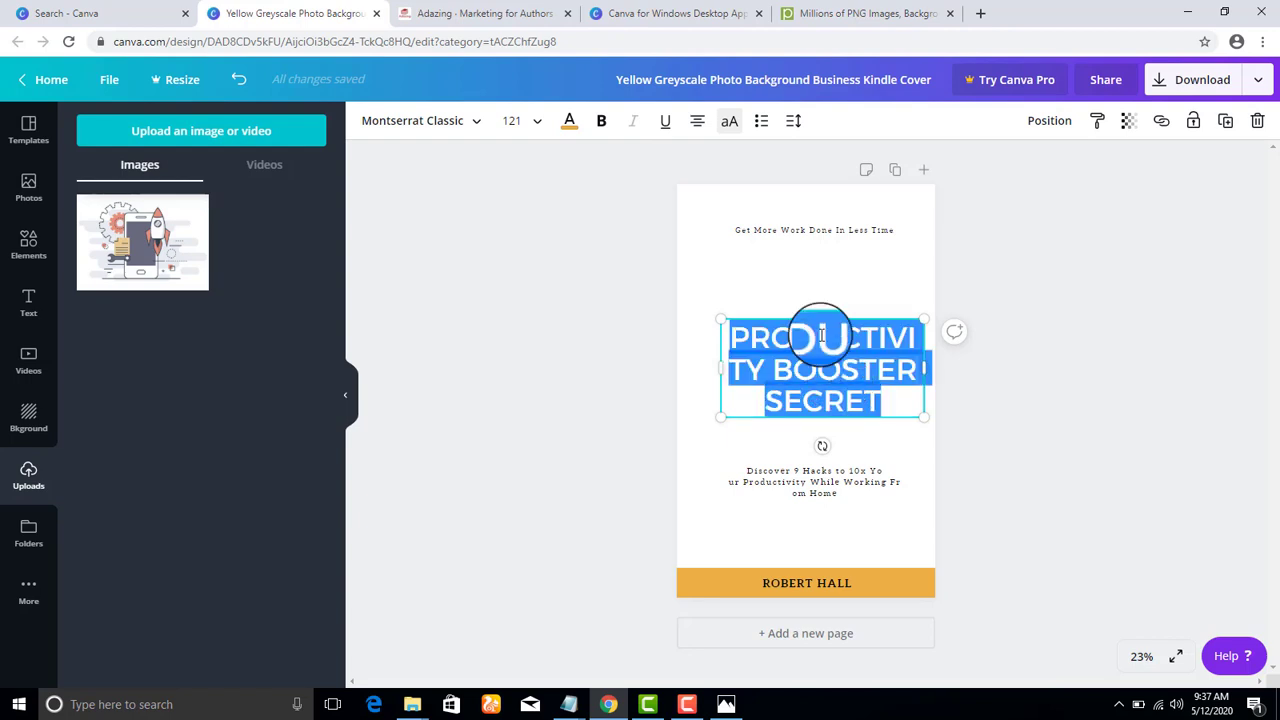
pyautogui.click(476, 122)
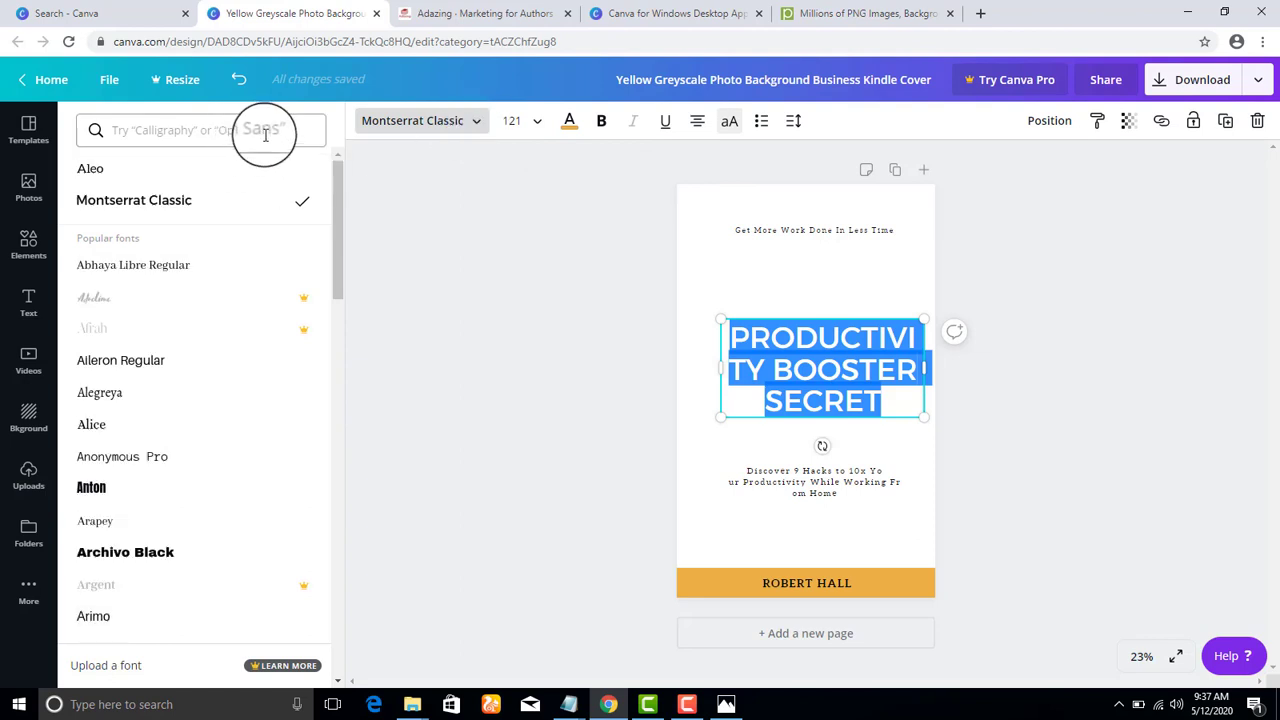
pyautogui.click(235, 183)
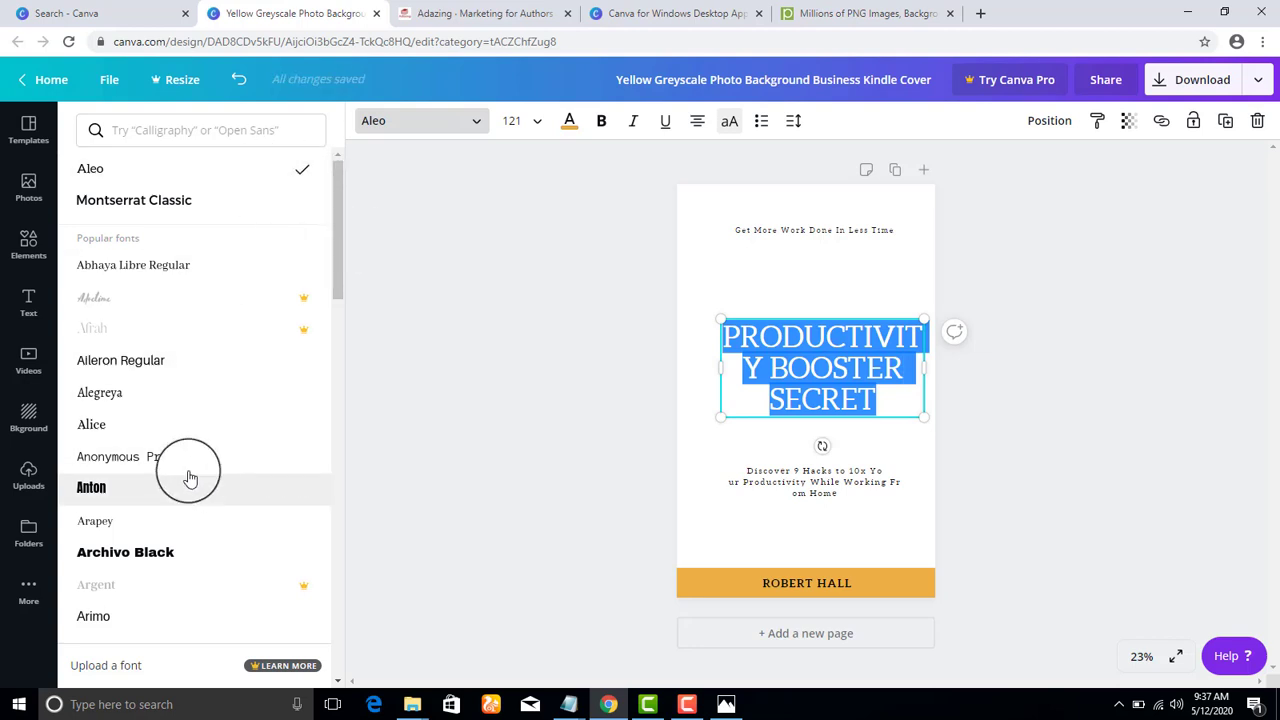
pyautogui.press('Escape')
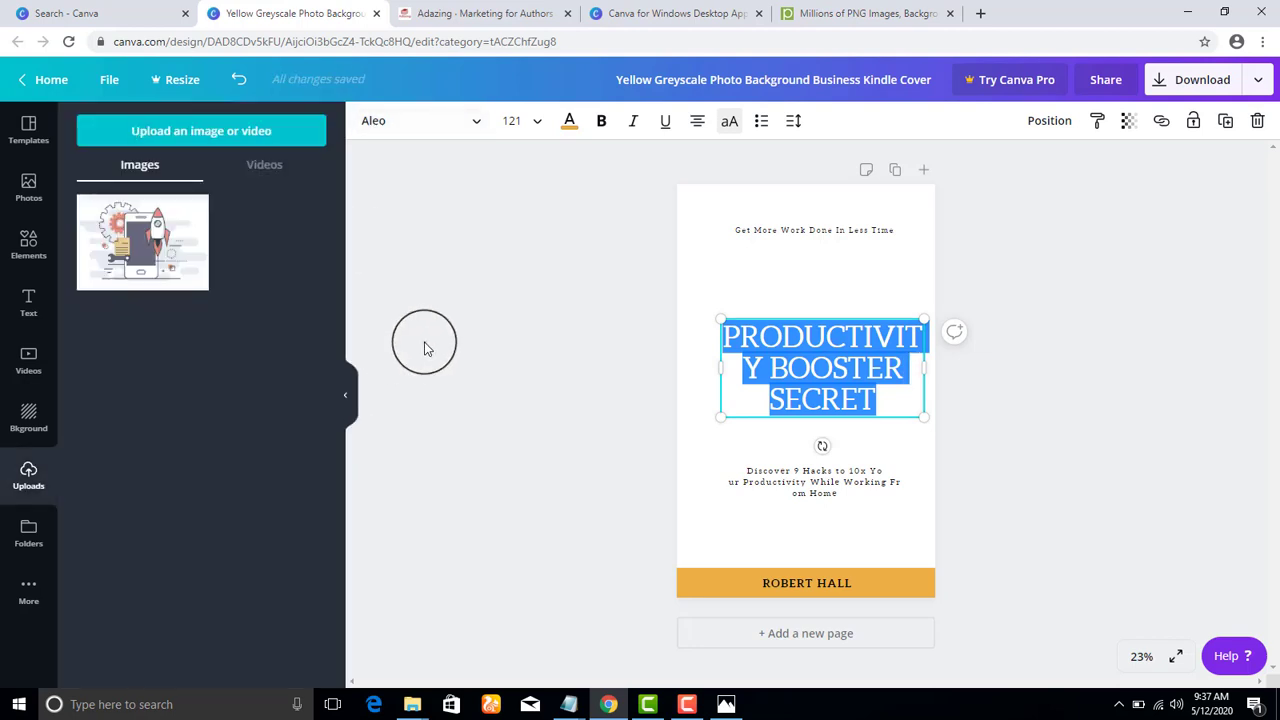
# Set the main title's font size to 110
pyautogui.click(533, 128)
pyautogui.scroll(-5, 553, 290)
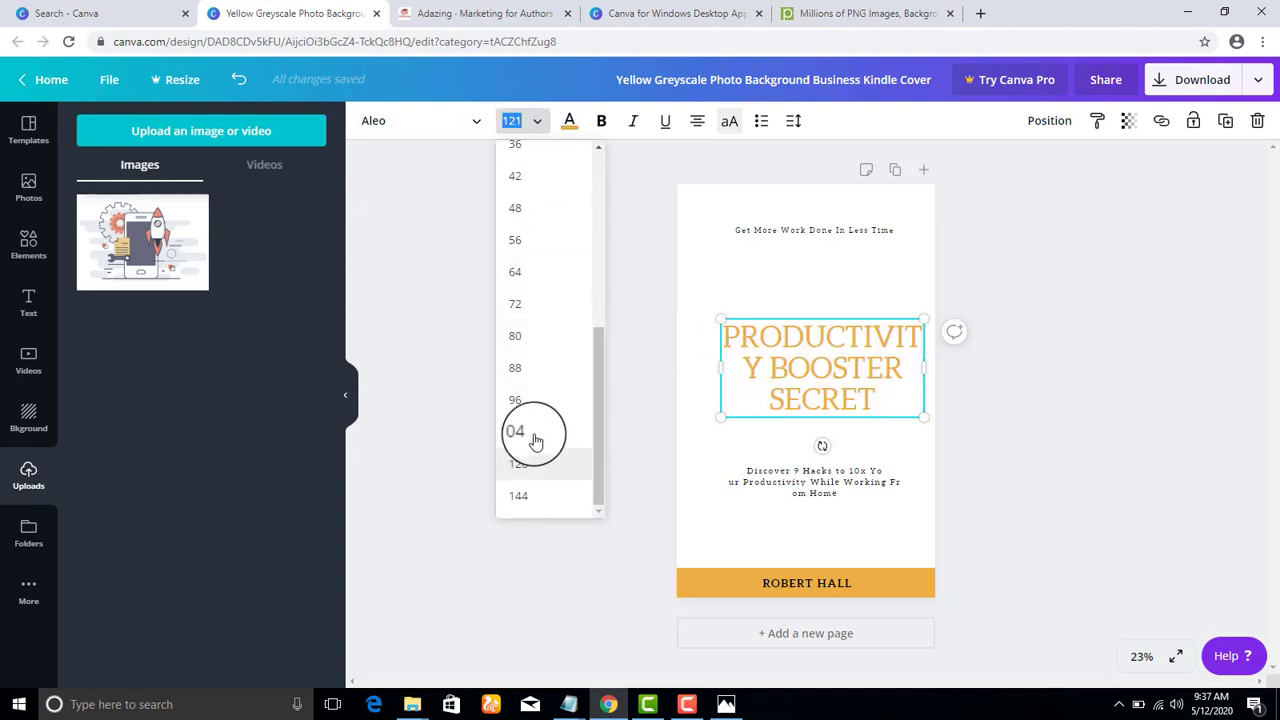
pyautogui.click(538, 188)
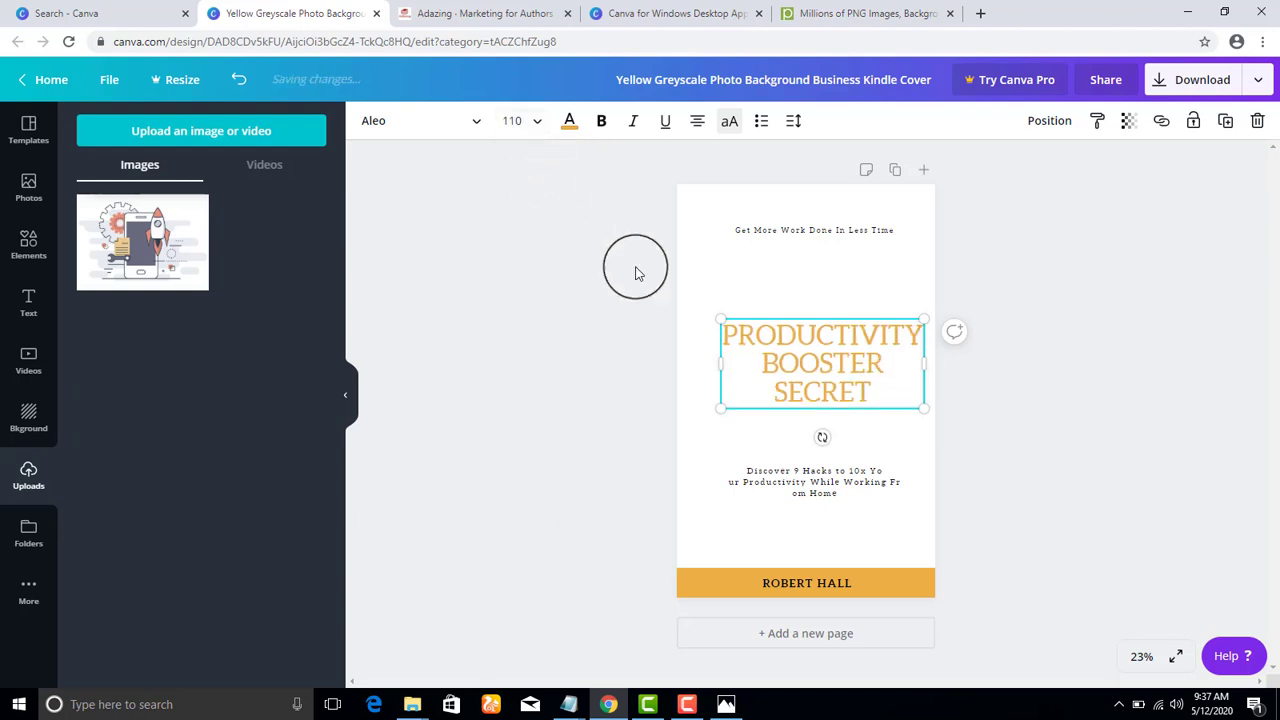
pyautogui.click(984, 259)
# Move the main title up towards the tagline, and shift the subtitle slightly lower to make room between them
pyautogui.click(855, 350)
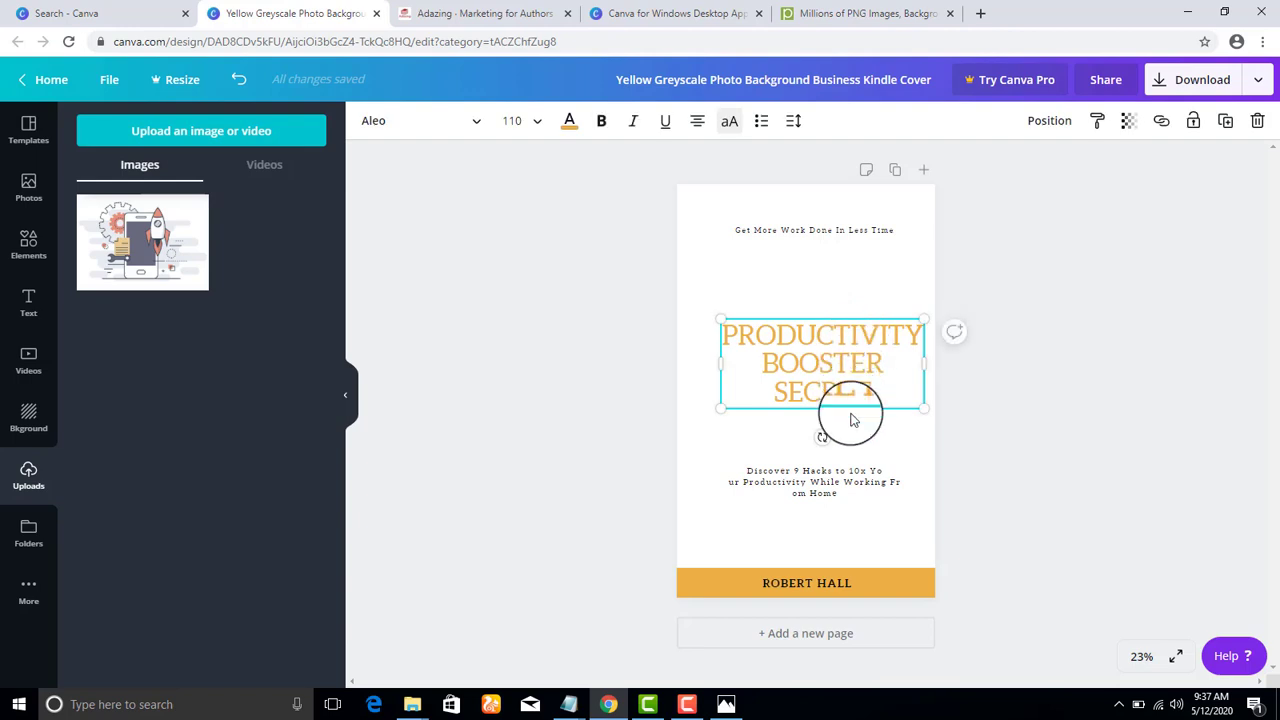
pyautogui.moveTo(841, 390); pyautogui.dragTo(814, 334)
pyautogui.click(821, 478)
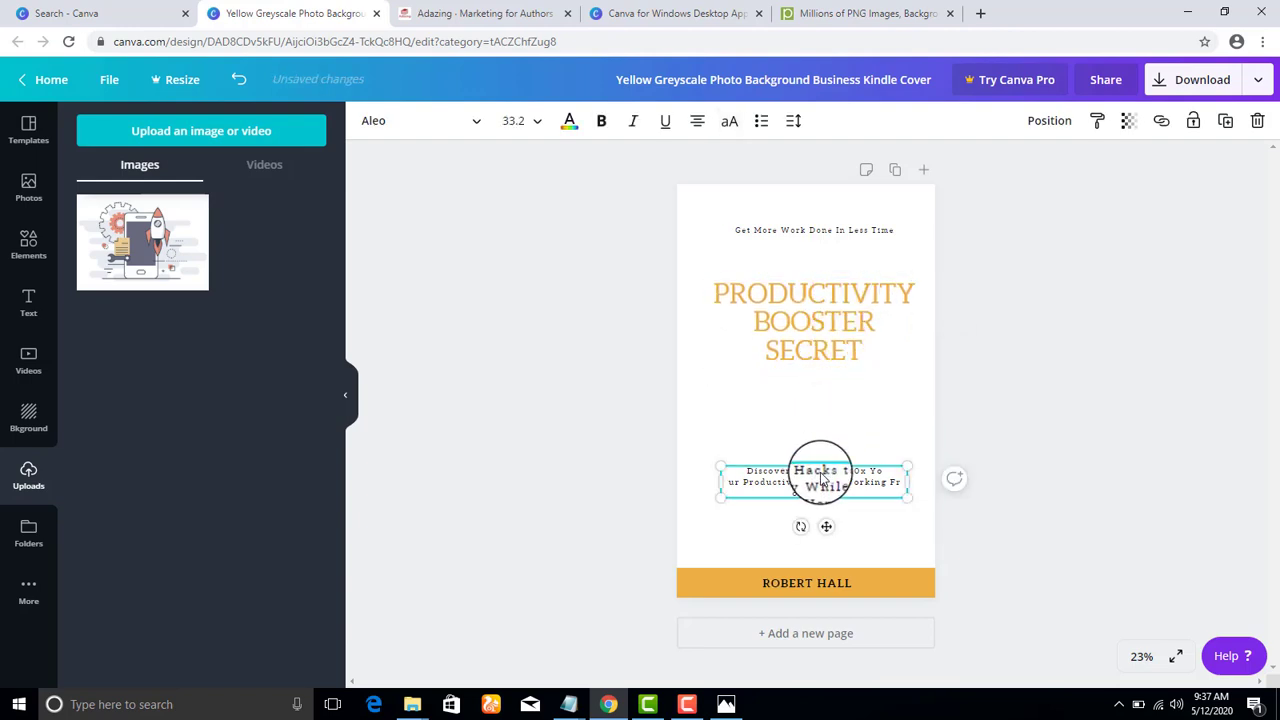
pyautogui.moveTo(821, 478); pyautogui.dragTo(827, 493)
pyautogui.click(624, 400)
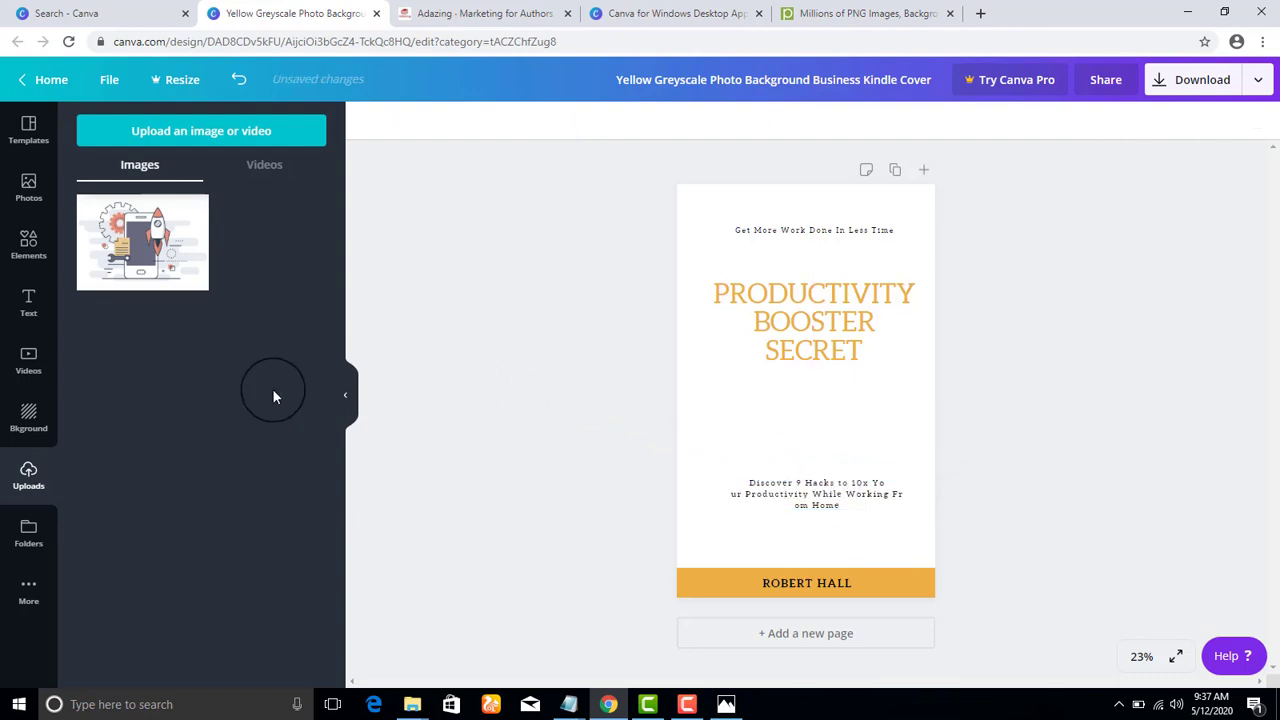
# Add the uploaded phone-and-rocket illustration between the main title and the subtitle, and move the subtitle just below it
pyautogui.click(28, 528)
pyautogui.click(29, 476)
pyautogui.click(157, 237)
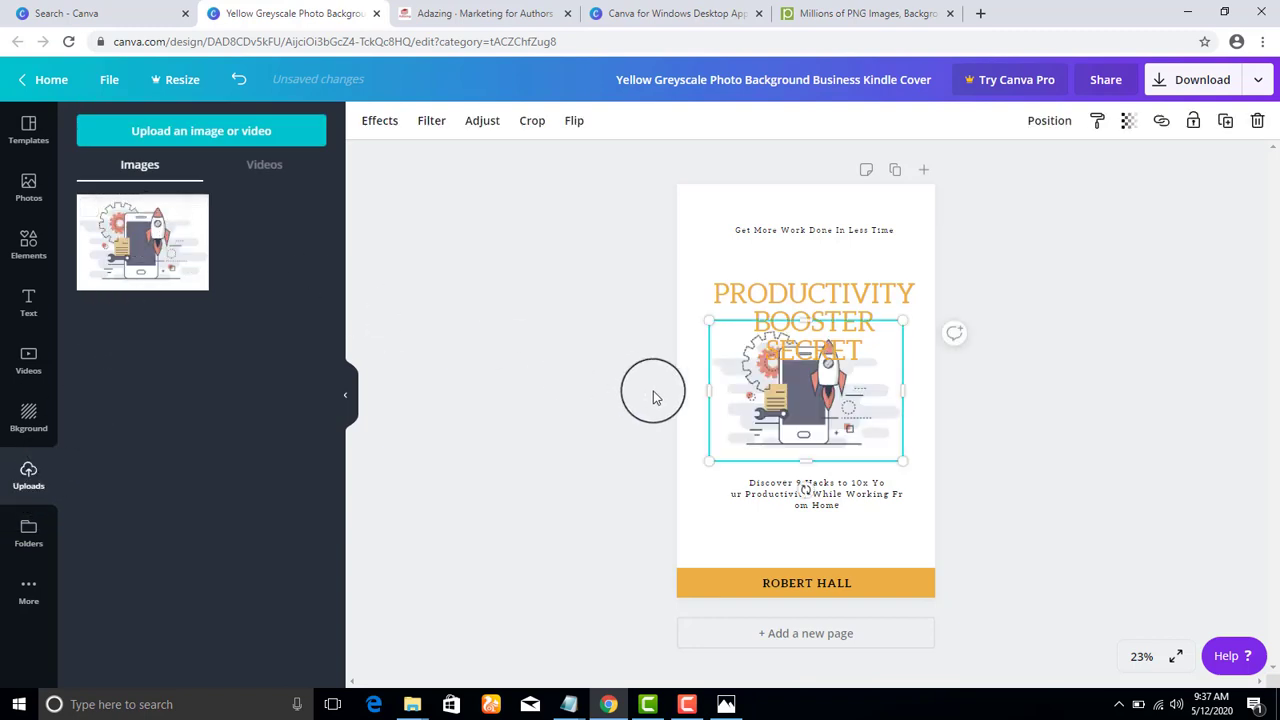
pyautogui.moveTo(737, 406); pyautogui.dragTo(744, 422)
pyautogui.click(954, 451)
pyautogui.click(829, 493)
pyautogui.moveTo(829, 493); pyautogui.dragTo(829, 515)
pyautogui.click(965, 522)
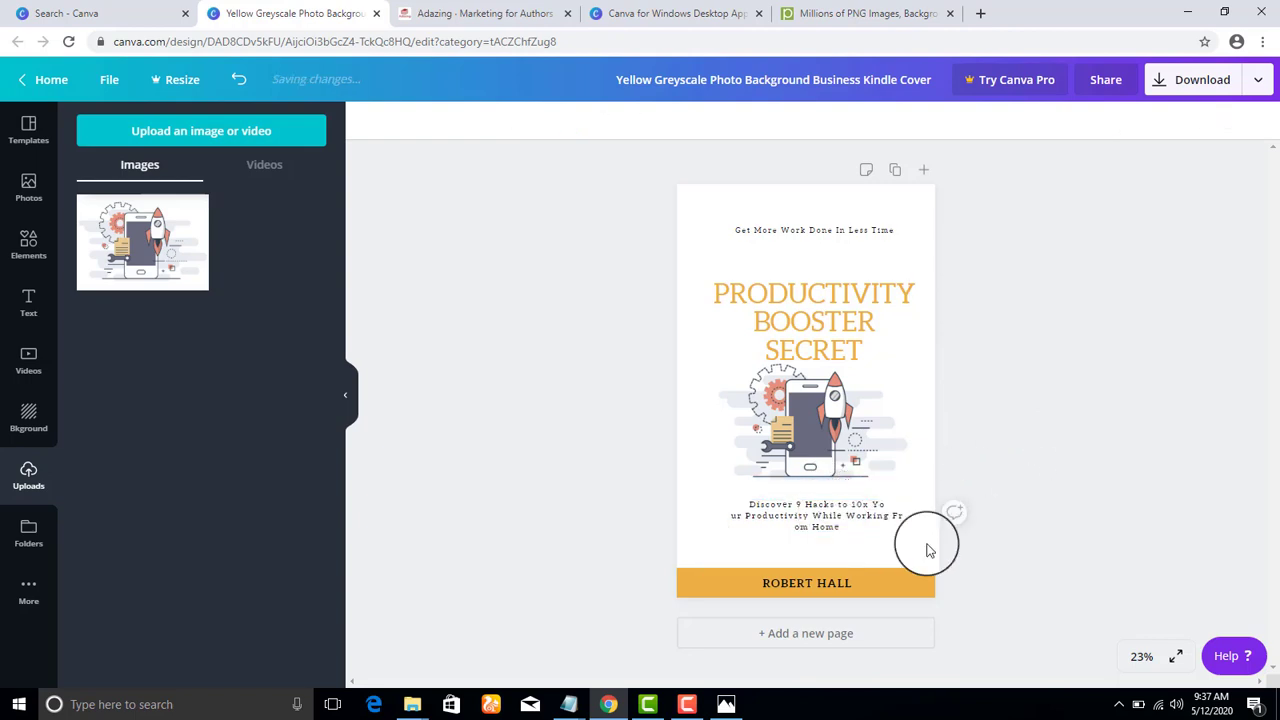
# Replace the author's name in the cover's yellow band, and move the main title higher, clear of the illustration
pyautogui.click(813, 587)
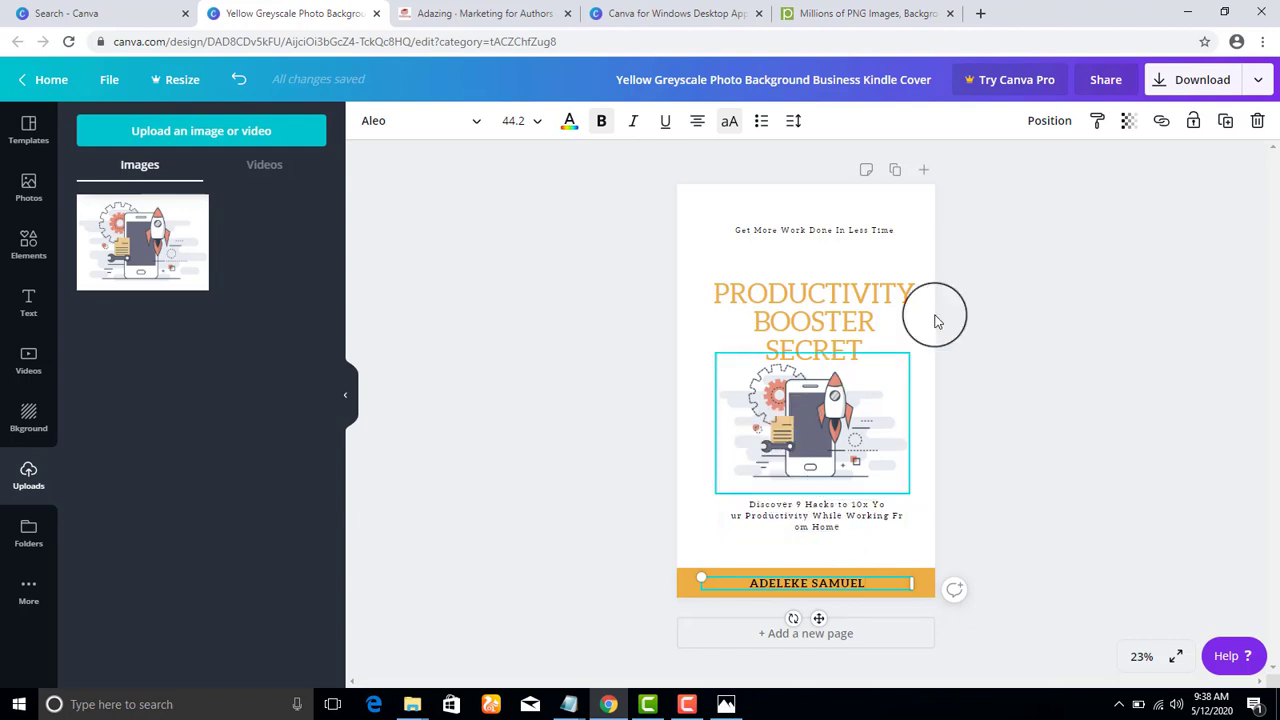
pyautogui.click(860, 320)
pyautogui.moveTo(860, 322); pyautogui.dragTo(851, 296)
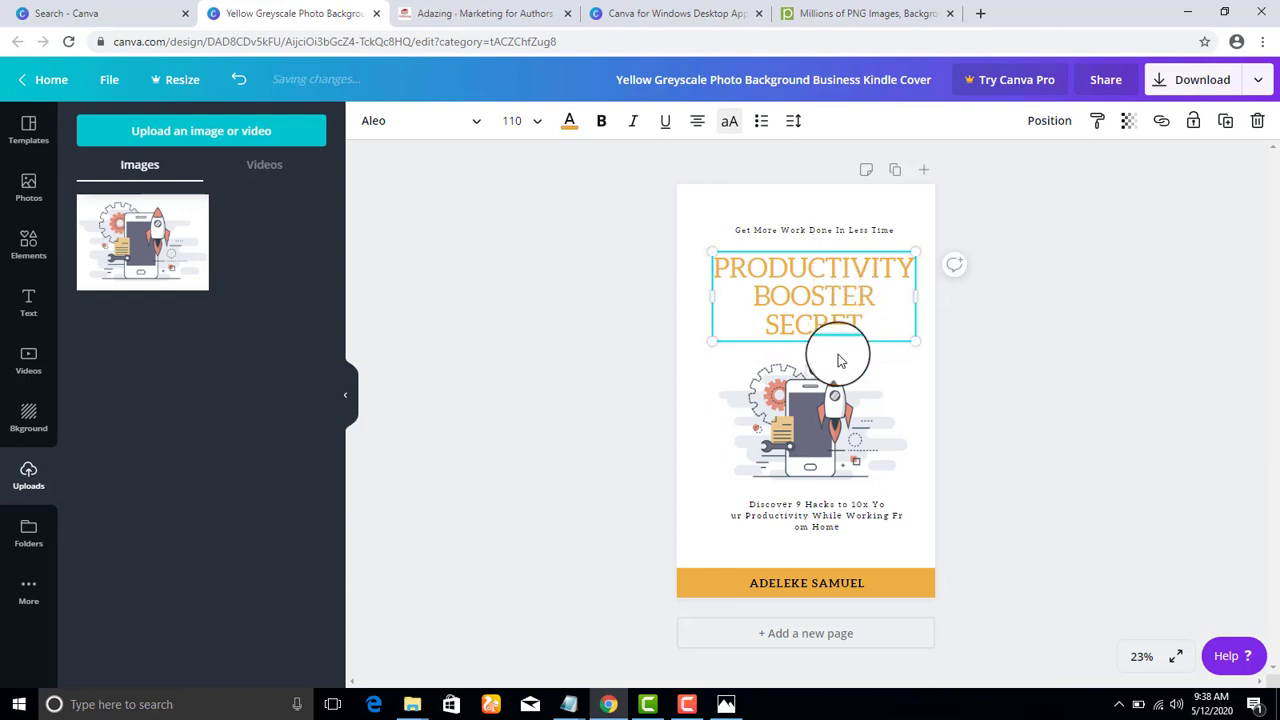
# Move the "Discover 9 Hacks" subtitle from below the illustration up to the lower part of the main title
pyautogui.click(823, 230)
pyautogui.click(826, 515)
pyautogui.moveTo(826, 515); pyautogui.dragTo(813, 322)
# Move the "Get More Work Done In Less Time" line below the illustration, and raise the main title above the subtitle
pyautogui.click(822, 232)
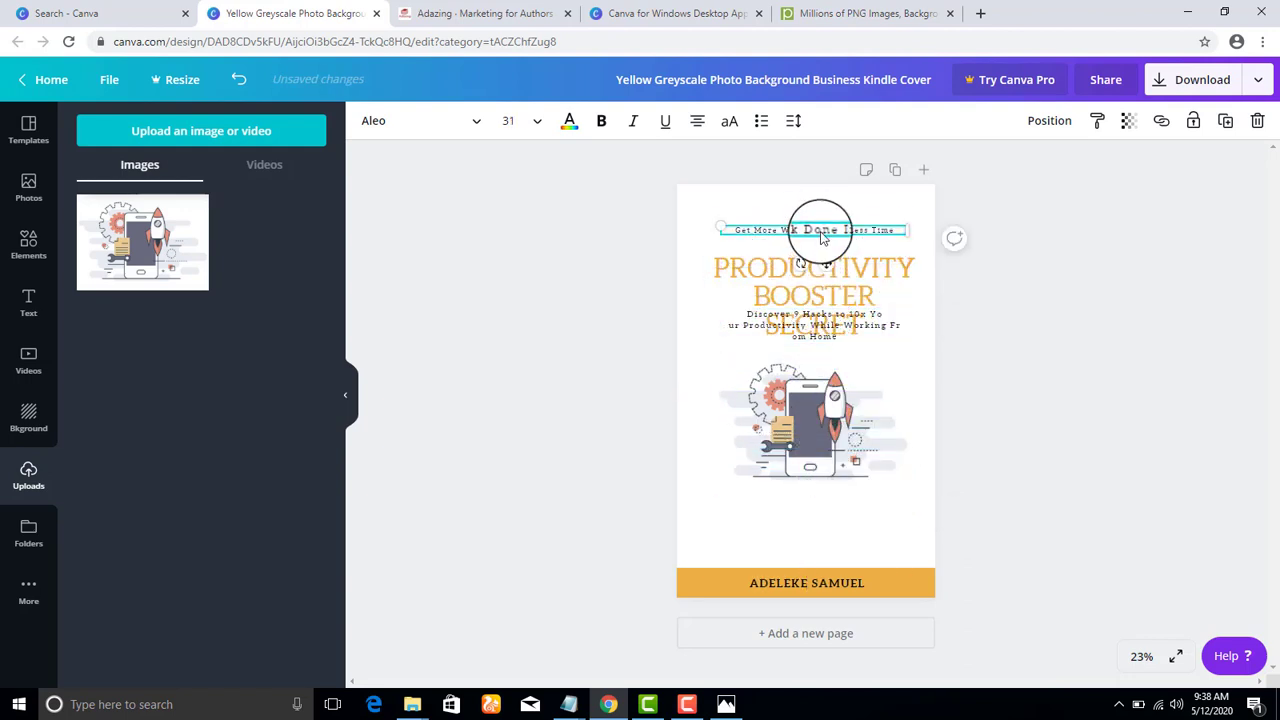
pyautogui.moveTo(826, 262); pyautogui.dragTo(826, 530)
pyautogui.click(826, 489)
pyautogui.click(797, 340)
pyautogui.moveTo(809, 271); pyautogui.dragTo(818, 249)
# Enlarge the "Discover 9 Hacks" subtitle to font size 42
pyautogui.click(814, 306)
pyautogui.moveTo(721, 325); pyautogui.dragTo(728, 316)
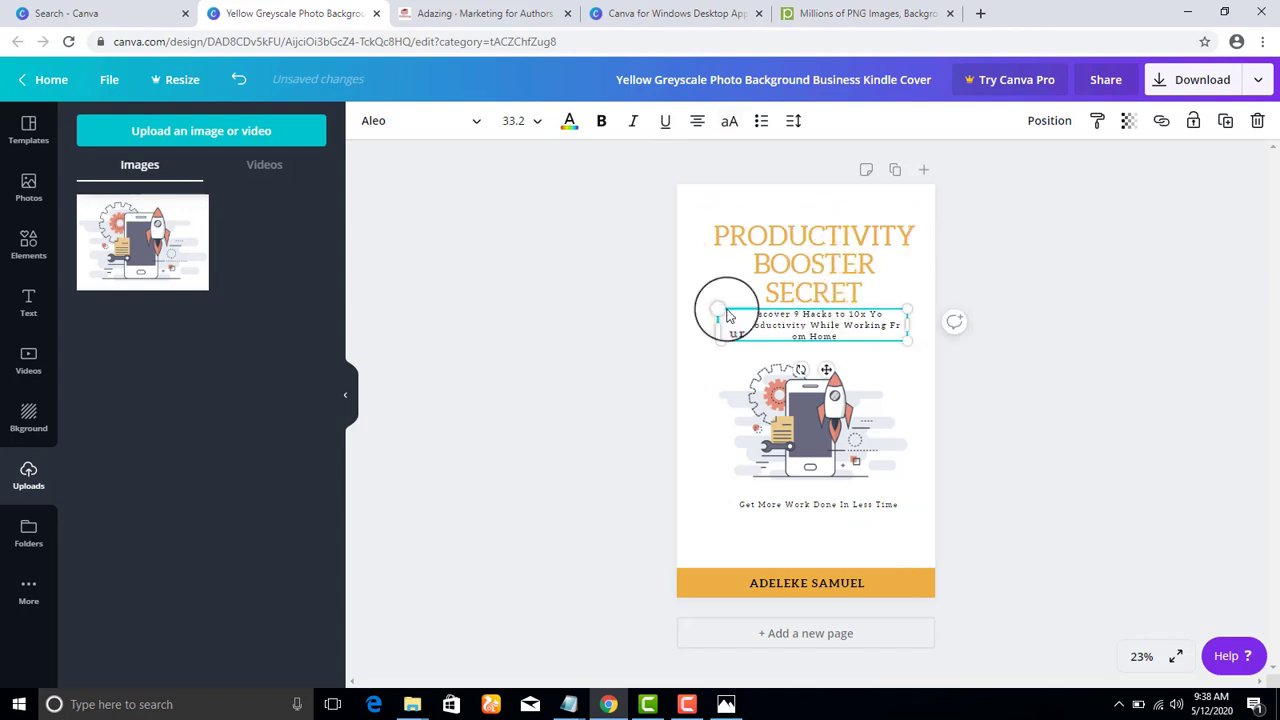
pyautogui.click(535, 122)
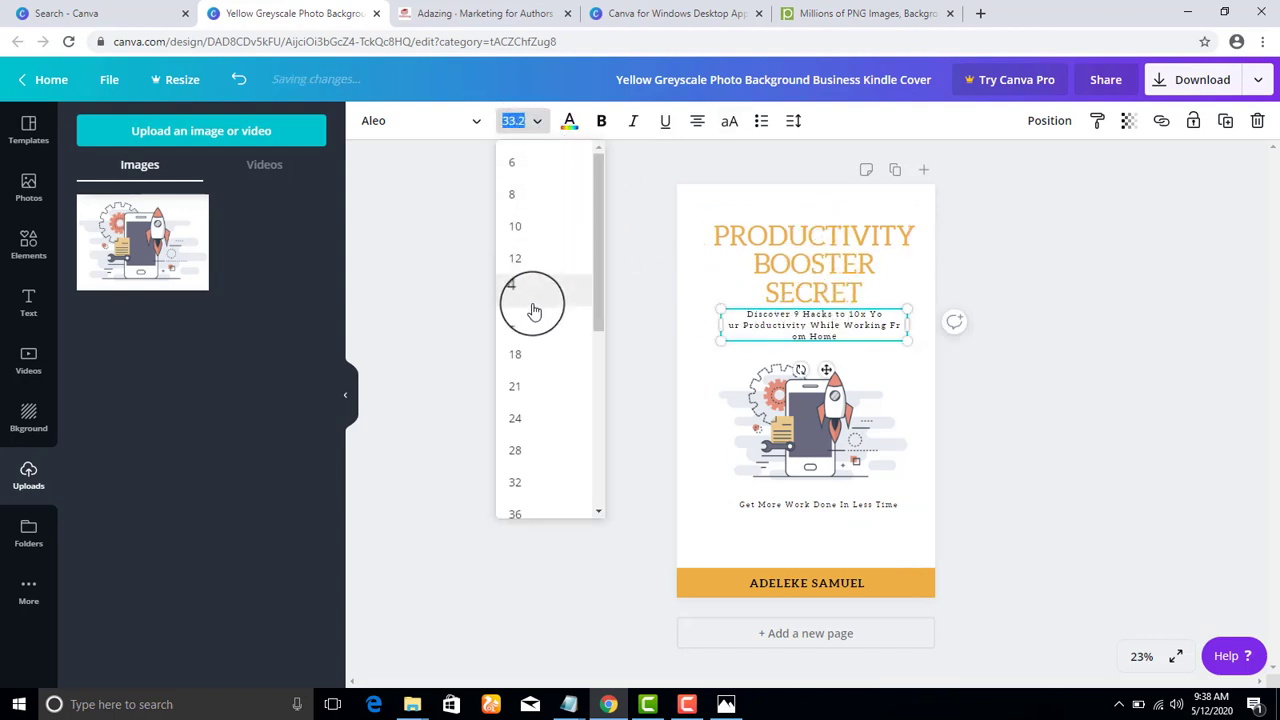
pyautogui.scroll(-1, 533, 306)
pyautogui.click(534, 434)
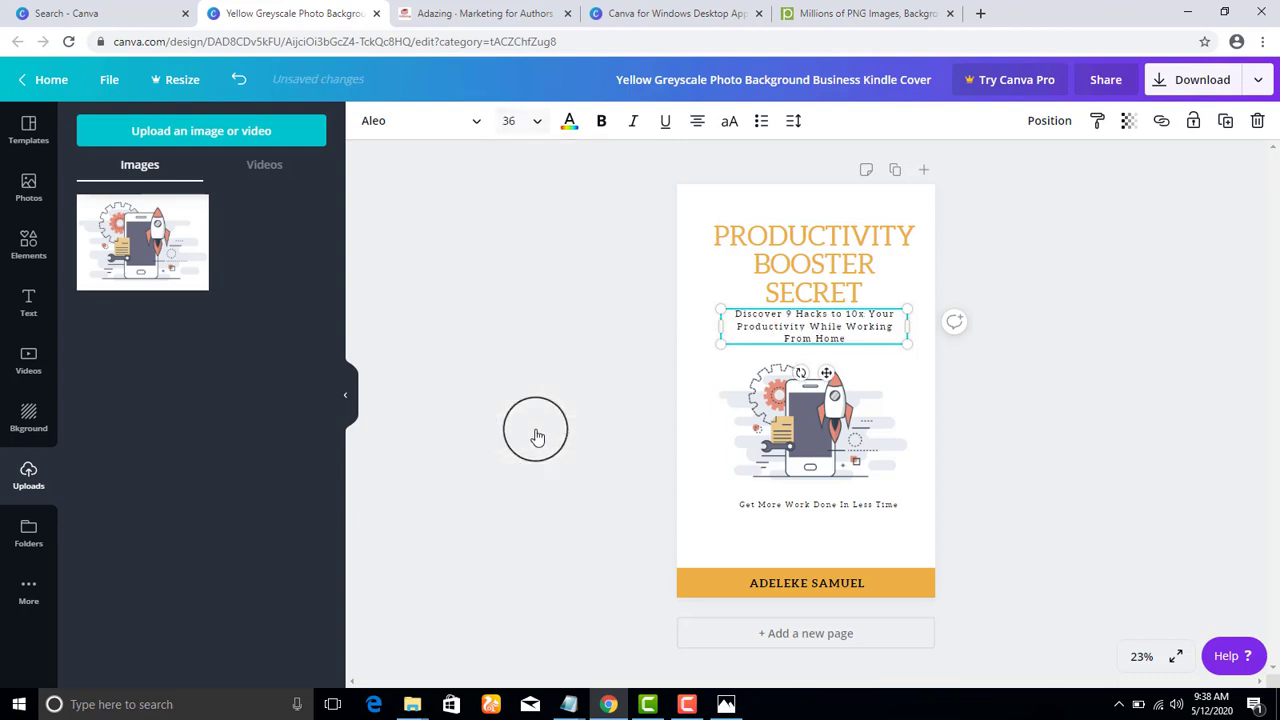
pyautogui.click(537, 121)
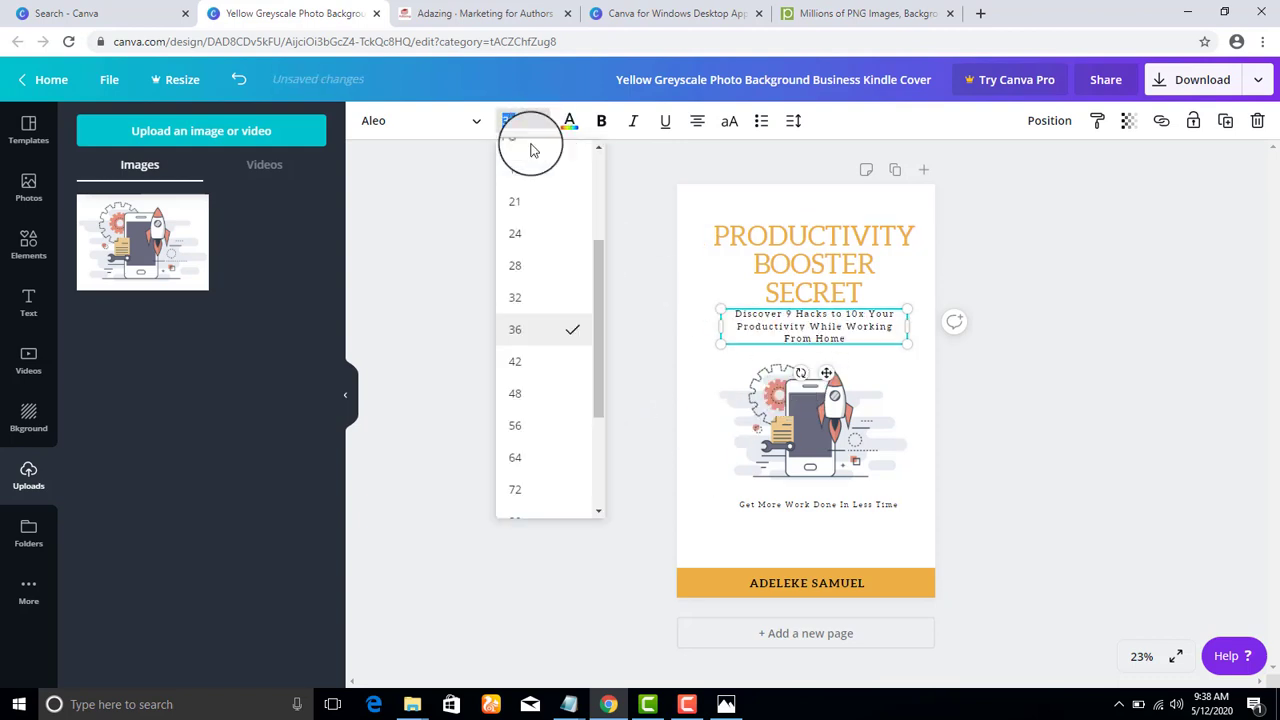
pyautogui.click(514, 362)
pyautogui.click(783, 440)
# Space out the cover by shifting the lower tagline, the illustration and the subtitle each slightly down
pyautogui.click(768, 505)
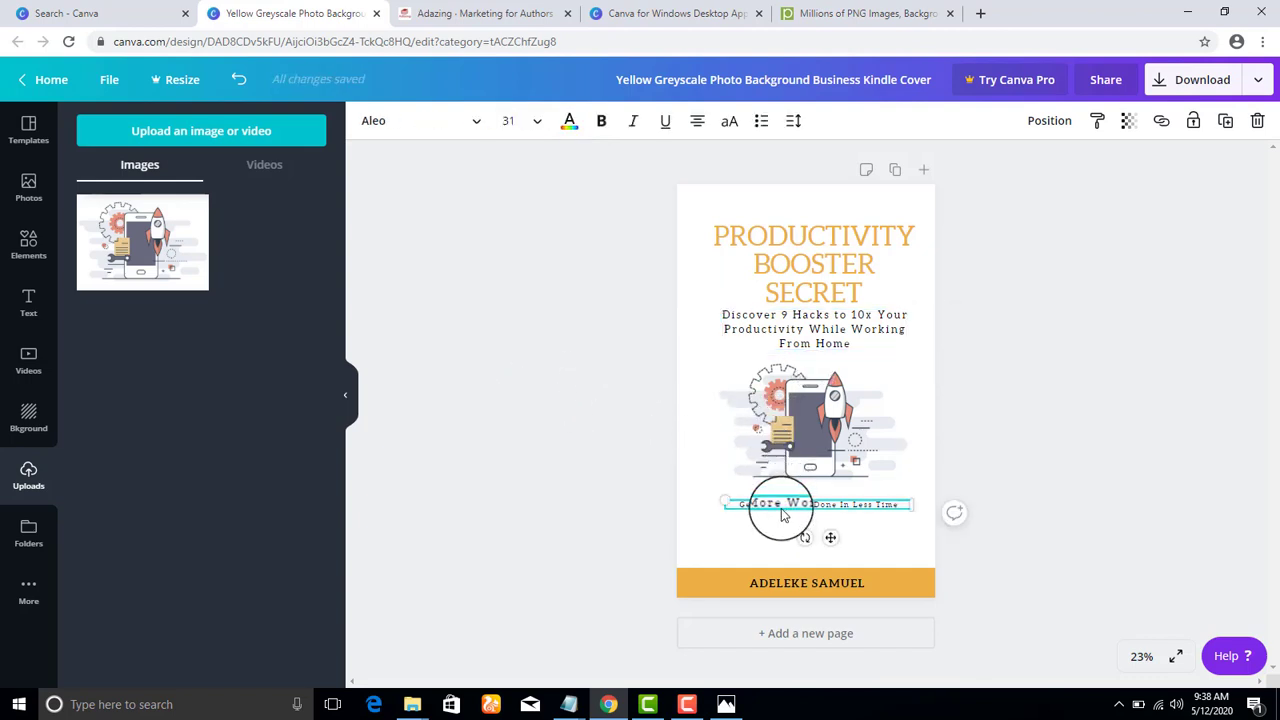
pyautogui.moveTo(830, 540); pyautogui.dragTo(829, 555)
pyautogui.click(812, 455)
pyautogui.moveTo(808, 432)
pyautogui.mouseDown()
pyautogui.moveTo(809, 445)
pyautogui.moveTo(803, 426)
pyautogui.mouseUp()
pyautogui.click(810, 326)
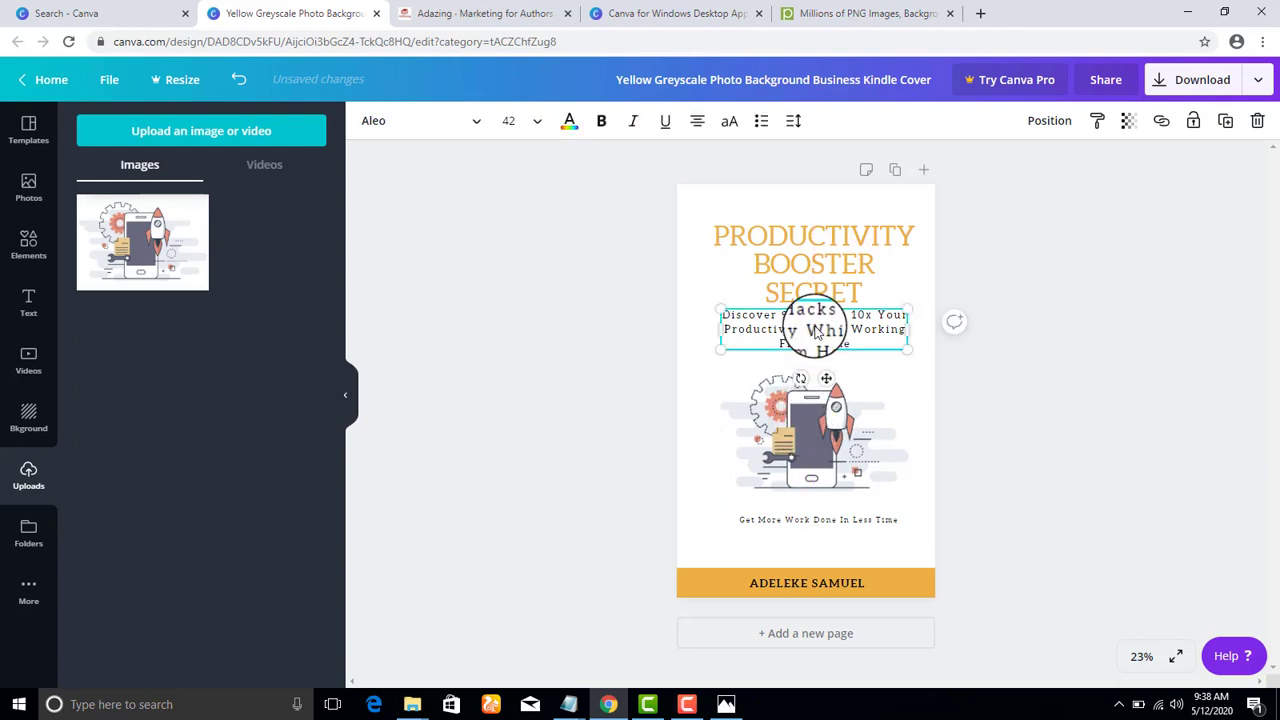
pyautogui.moveTo(826, 378); pyautogui.dragTo(826, 386)
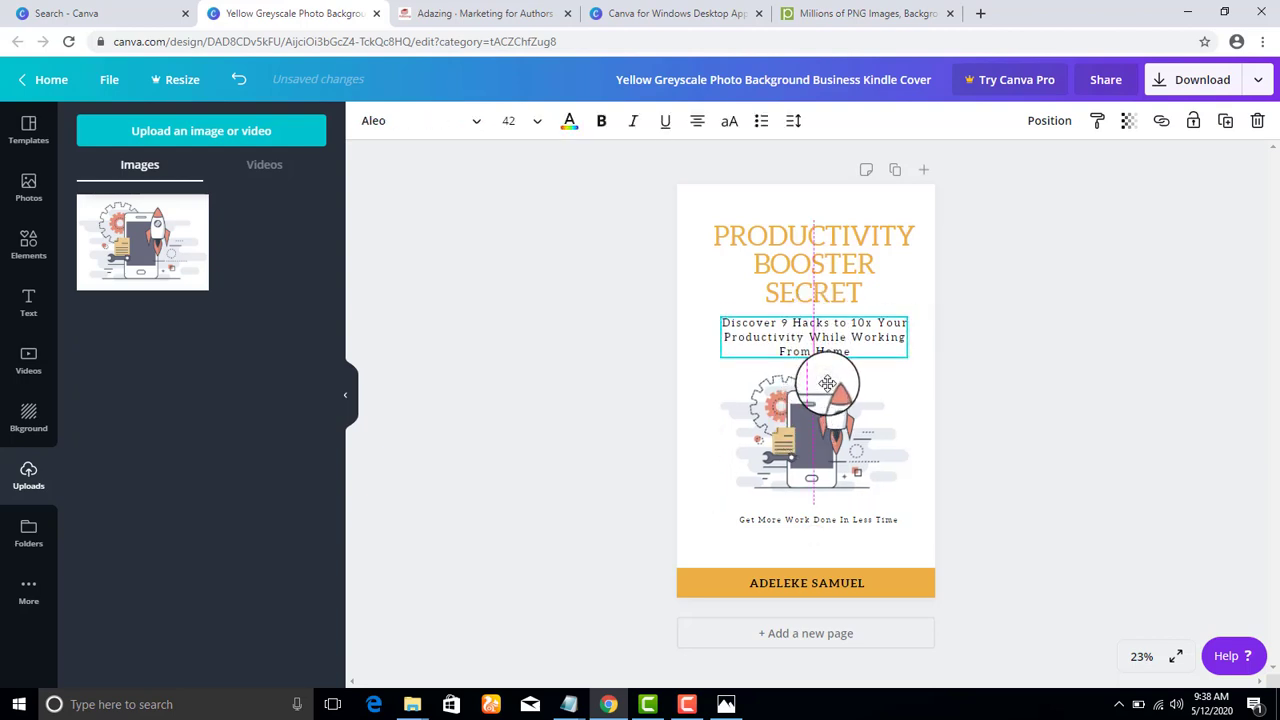
pyautogui.click(997, 278)
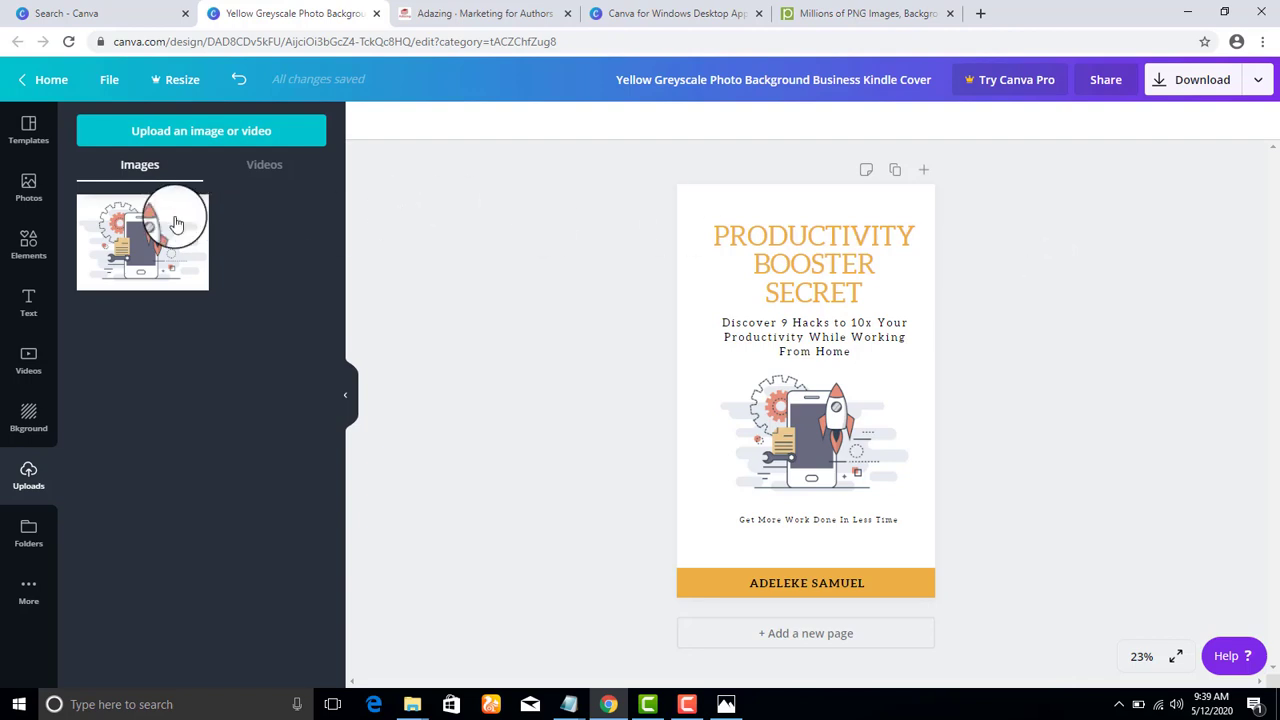
# Look through the Book Cover template results and the editor's photo, text and element libraries
pyautogui.click(28, 279)
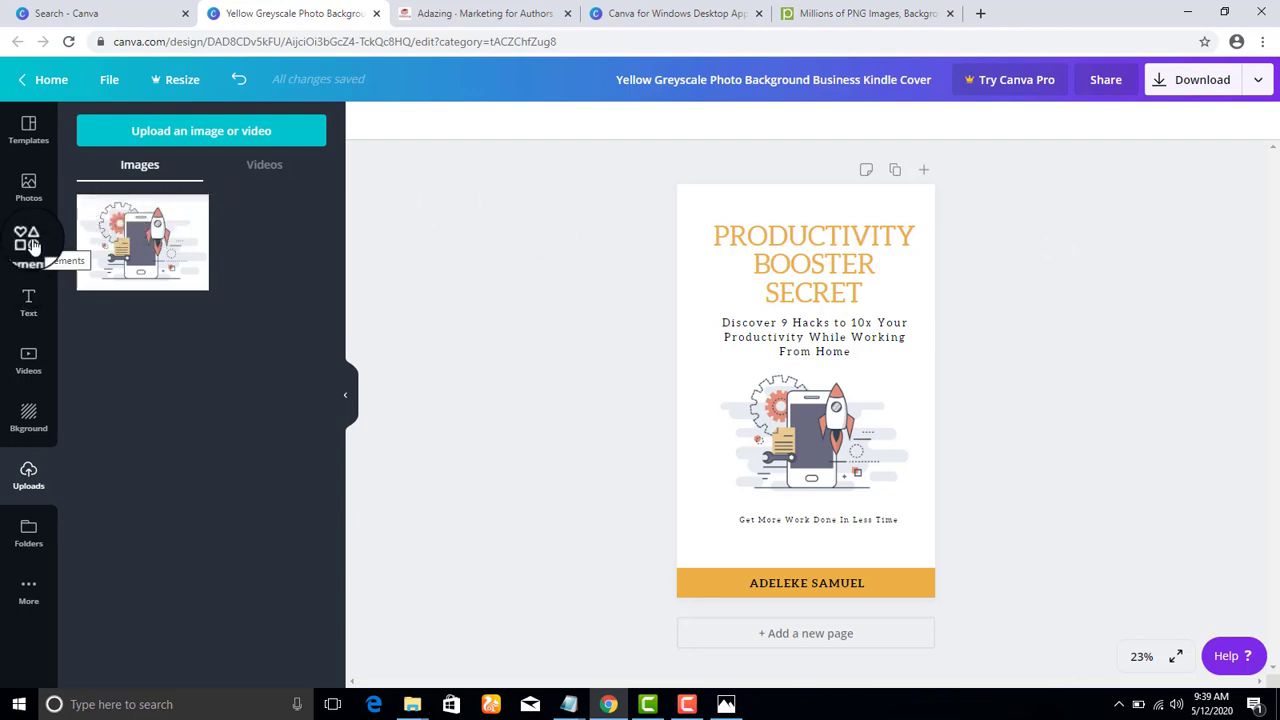
pyautogui.click(97, 10)
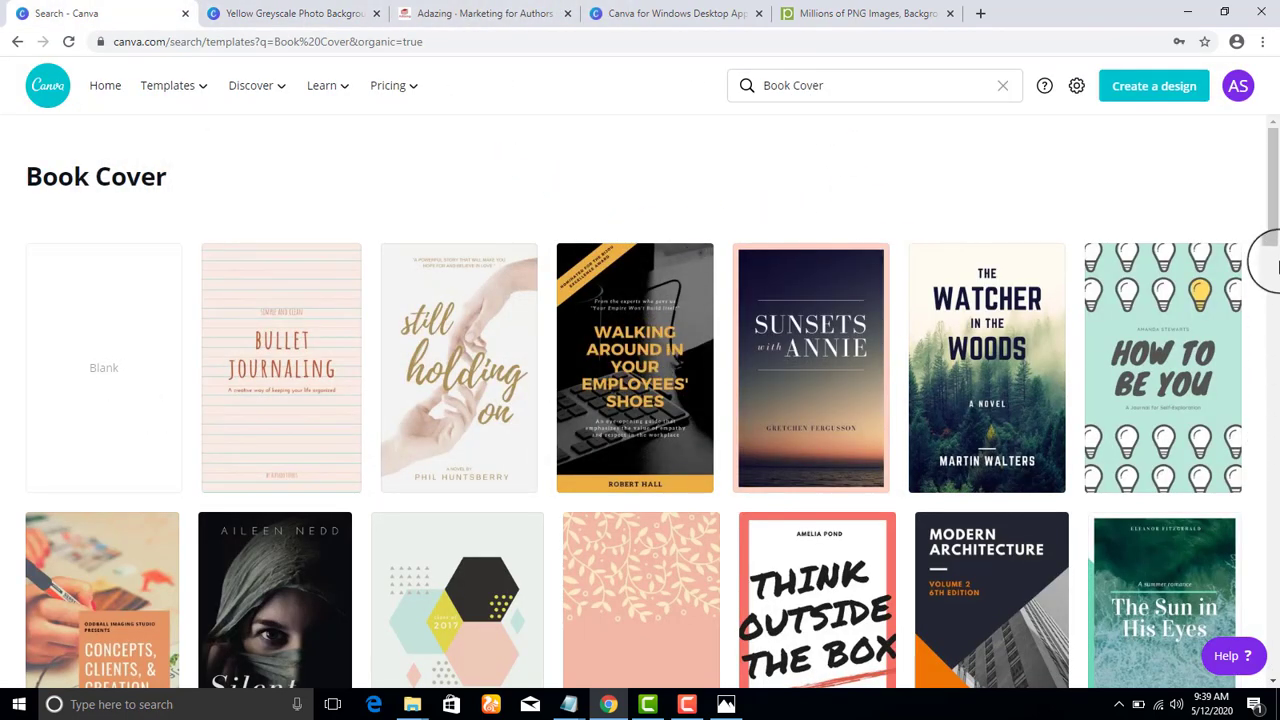
pyautogui.moveTo(1270, 265); pyautogui.dragTo(1256, 428)
pyautogui.scroll(-3, 773, 334)
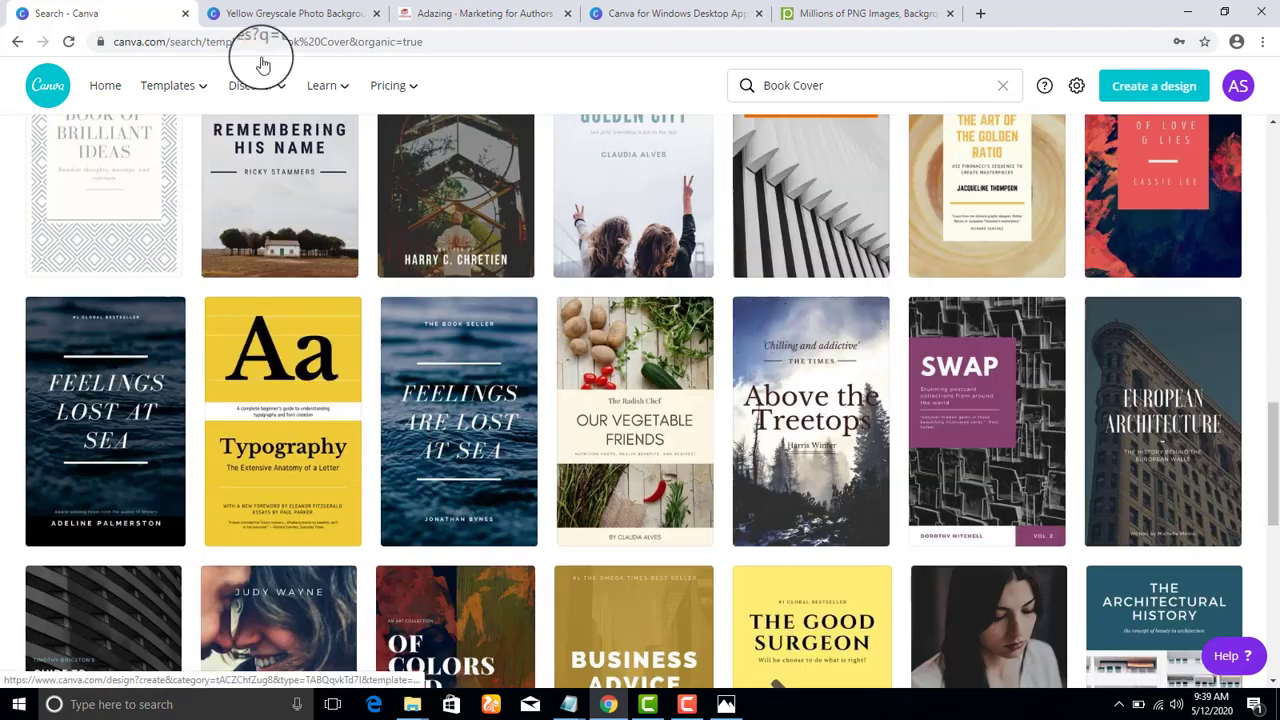
pyautogui.click(275, 14)
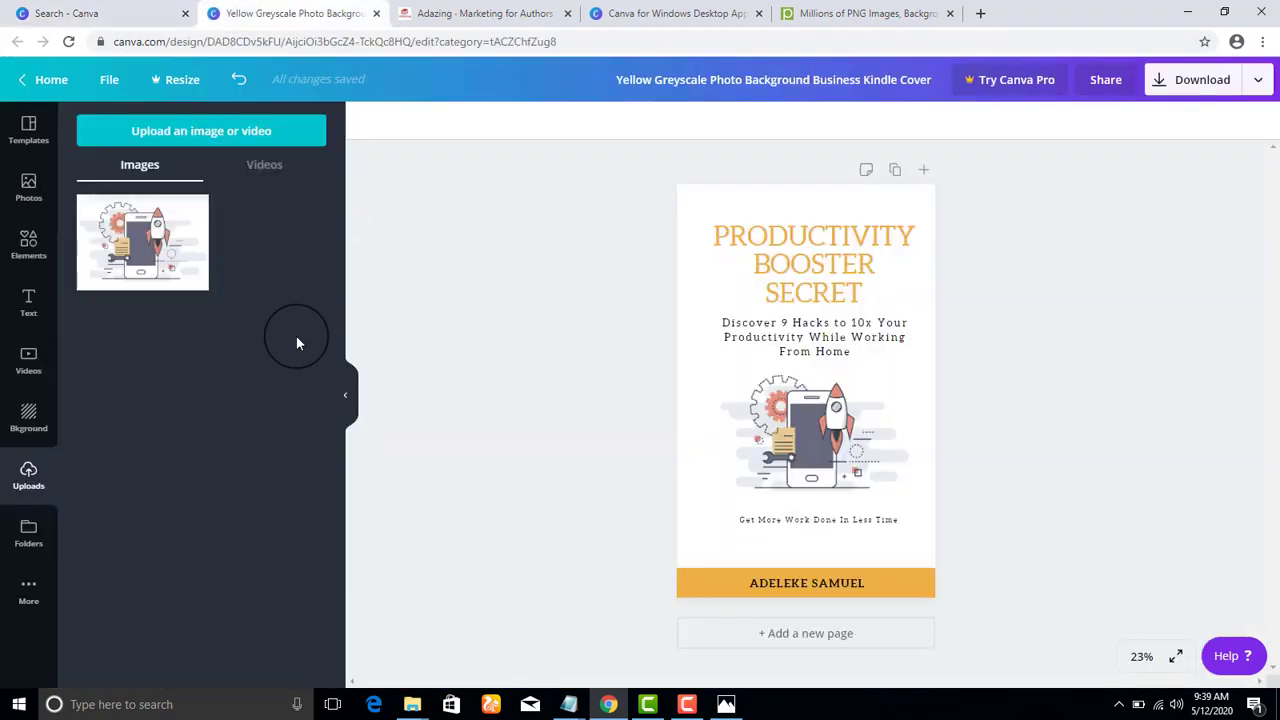
pyautogui.click(6, 140)
pyautogui.click(20, 200)
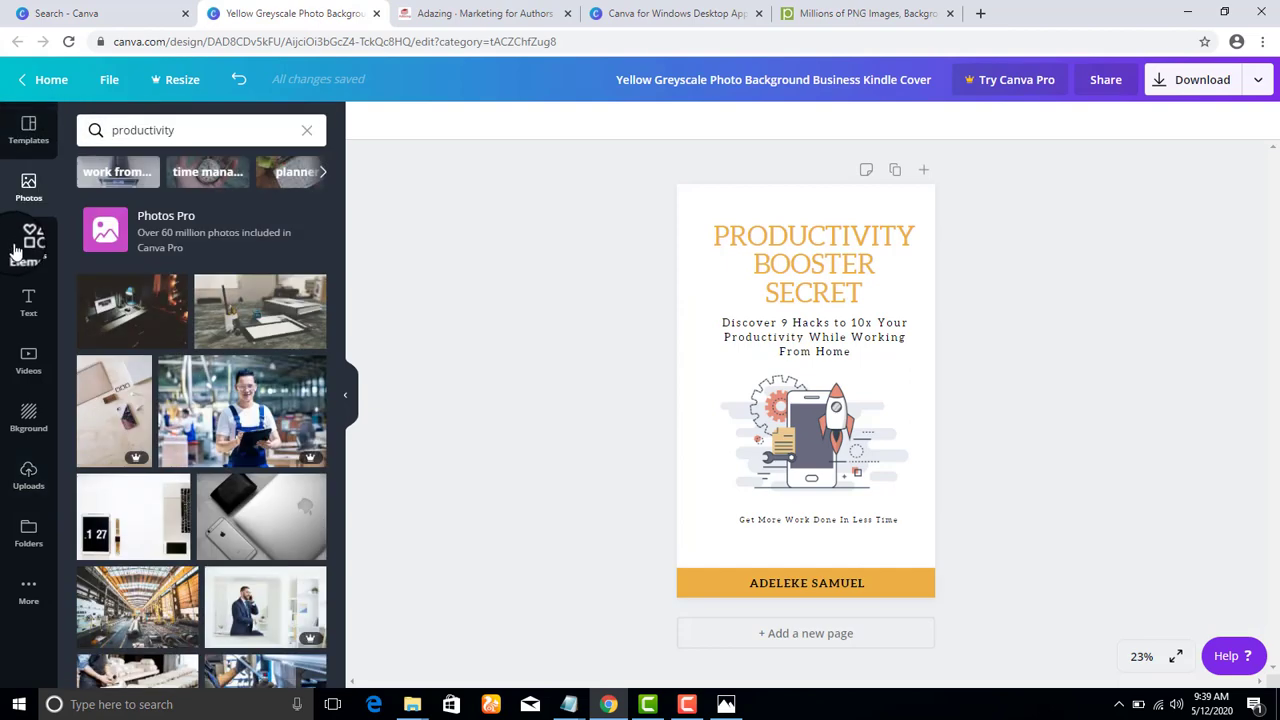
pyautogui.click(16, 248)
pyautogui.click(16, 316)
pyautogui.click(20, 250)
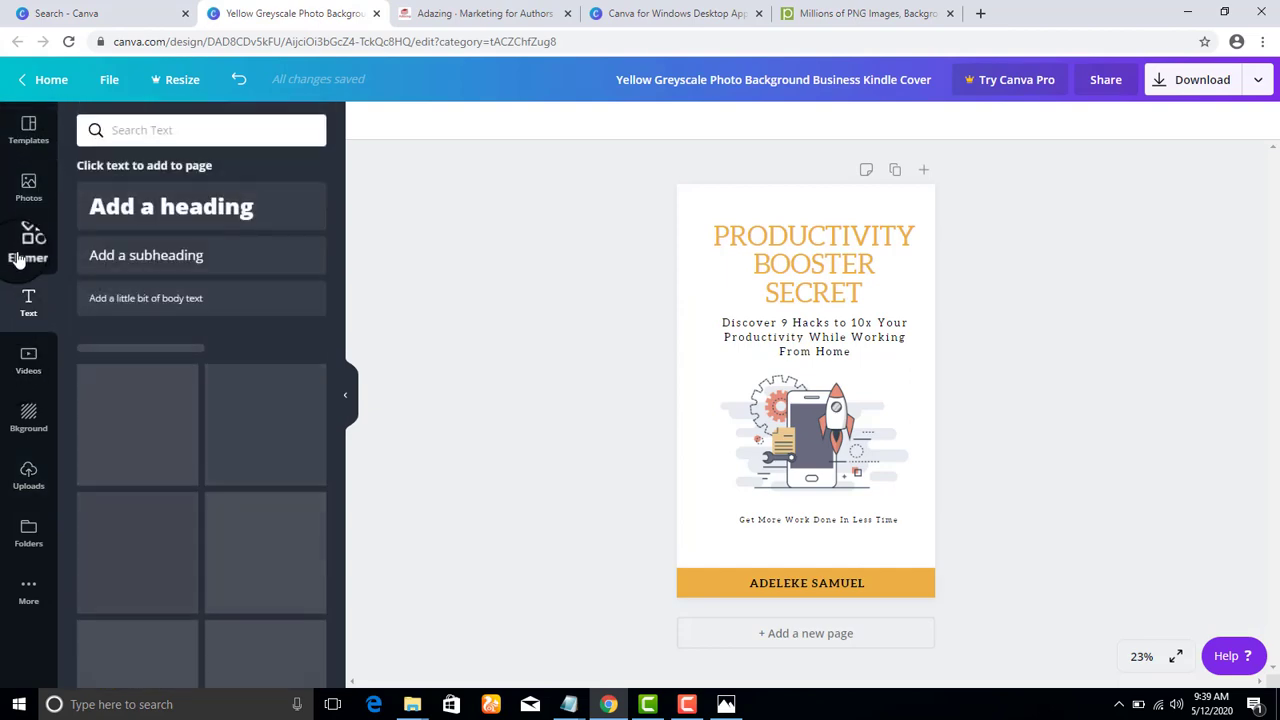
pyautogui.click(493, 352)
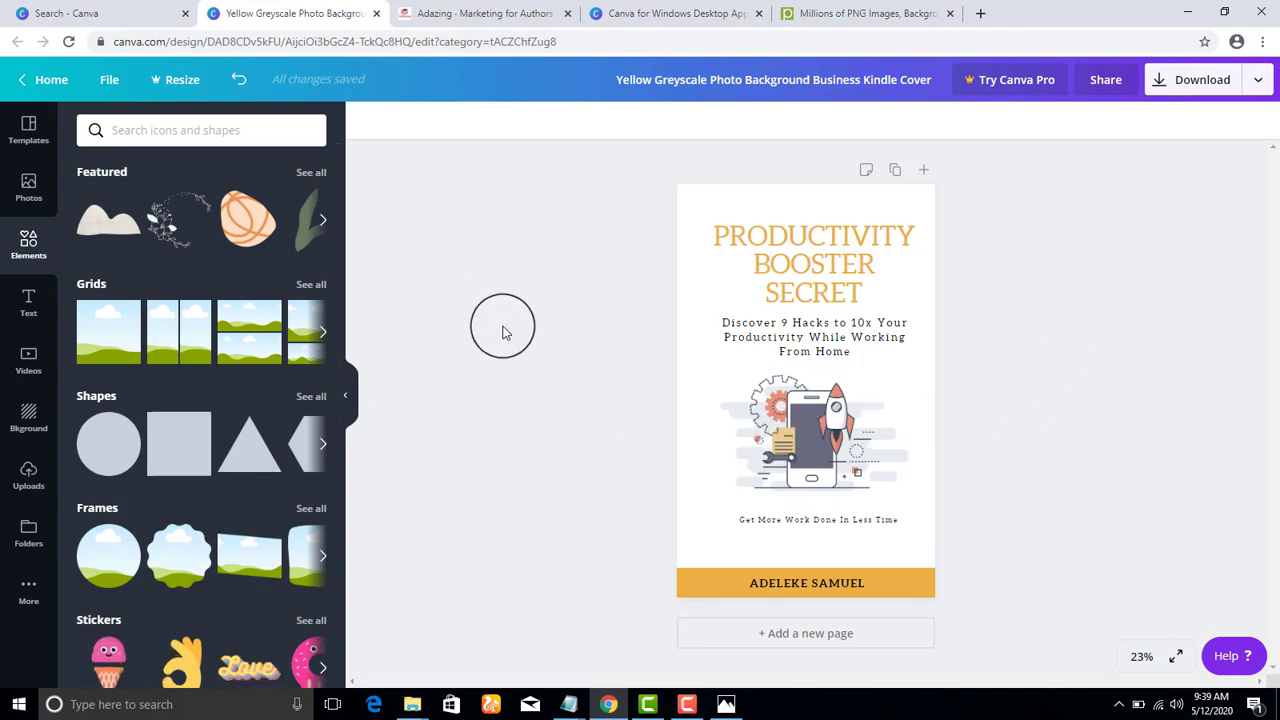
# Download the finished cover as a PDF and dismiss the Canva Pro offer
pyautogui.click(1248, 92)
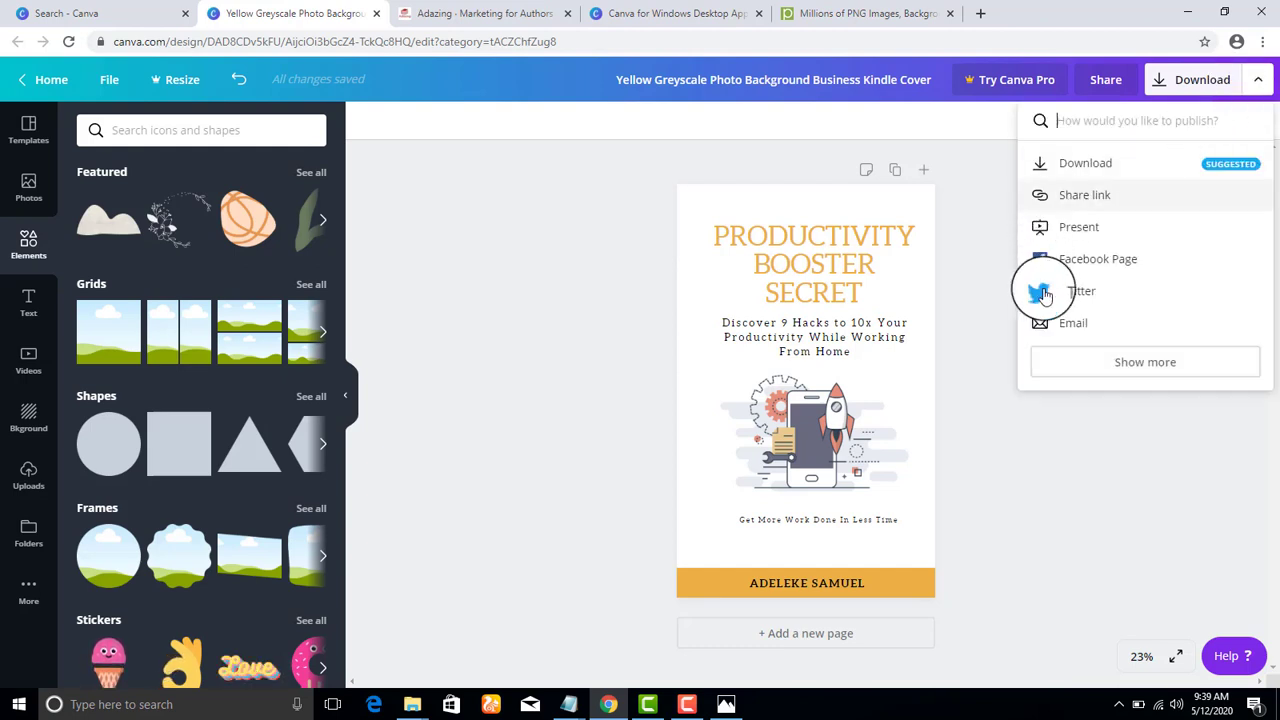
pyautogui.click(1066, 429)
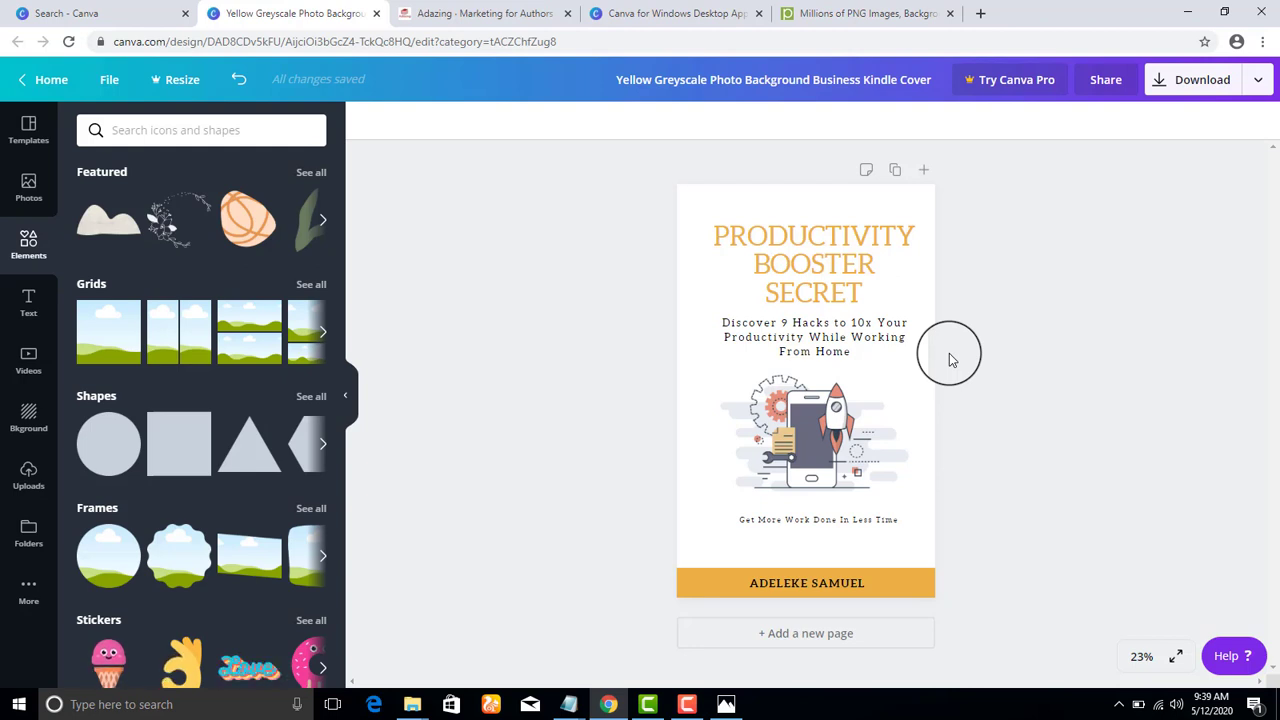
pyautogui.click(1257, 79)
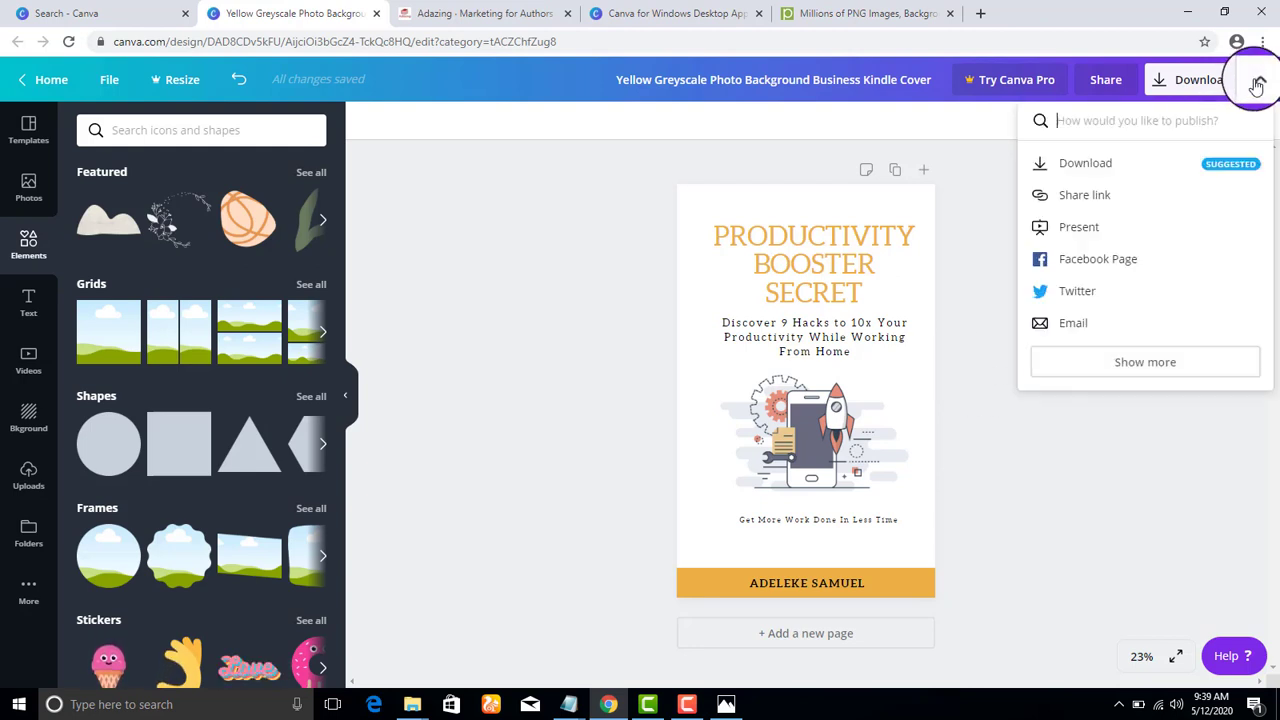
pyautogui.click(1126, 176)
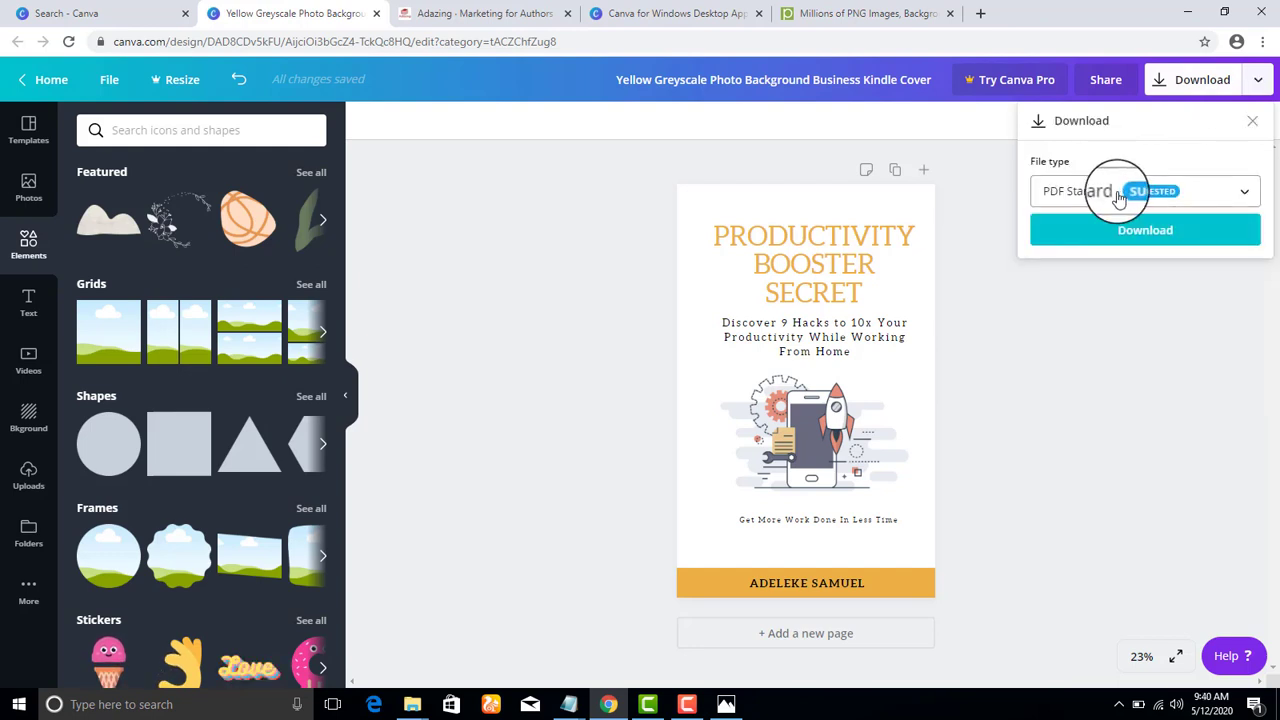
pyautogui.click(1119, 197)
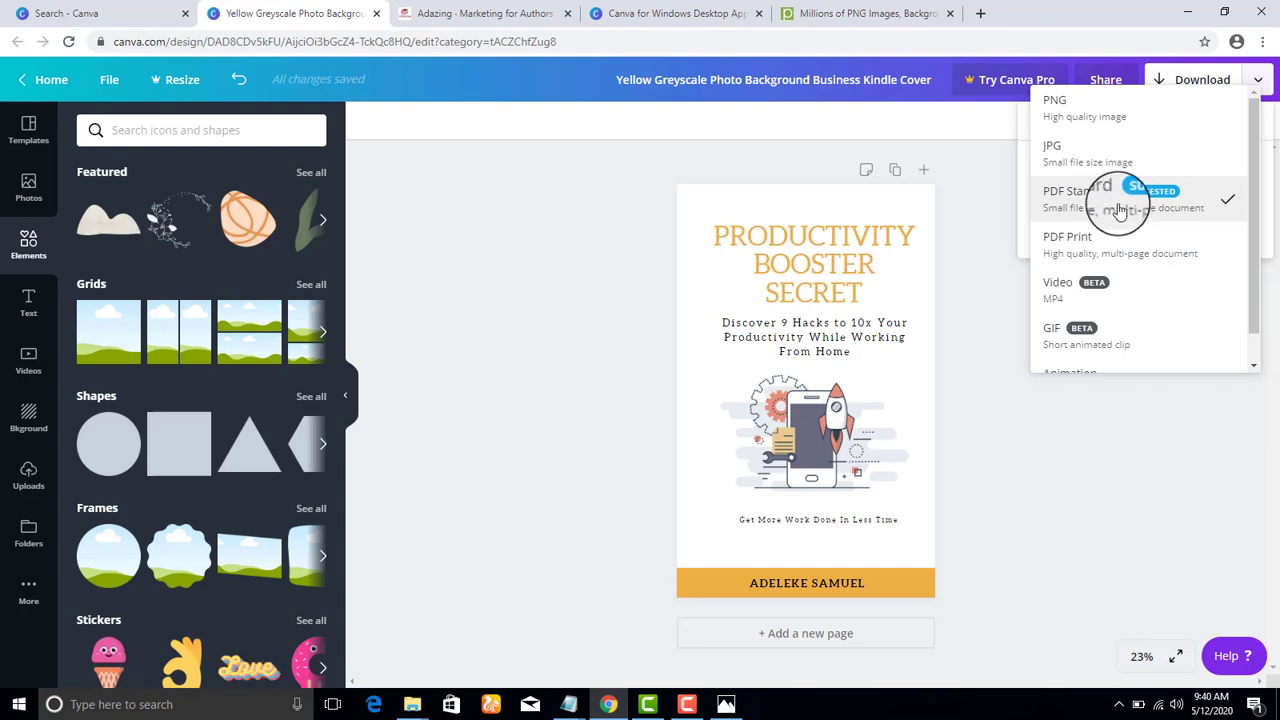
pyautogui.click(1124, 259)
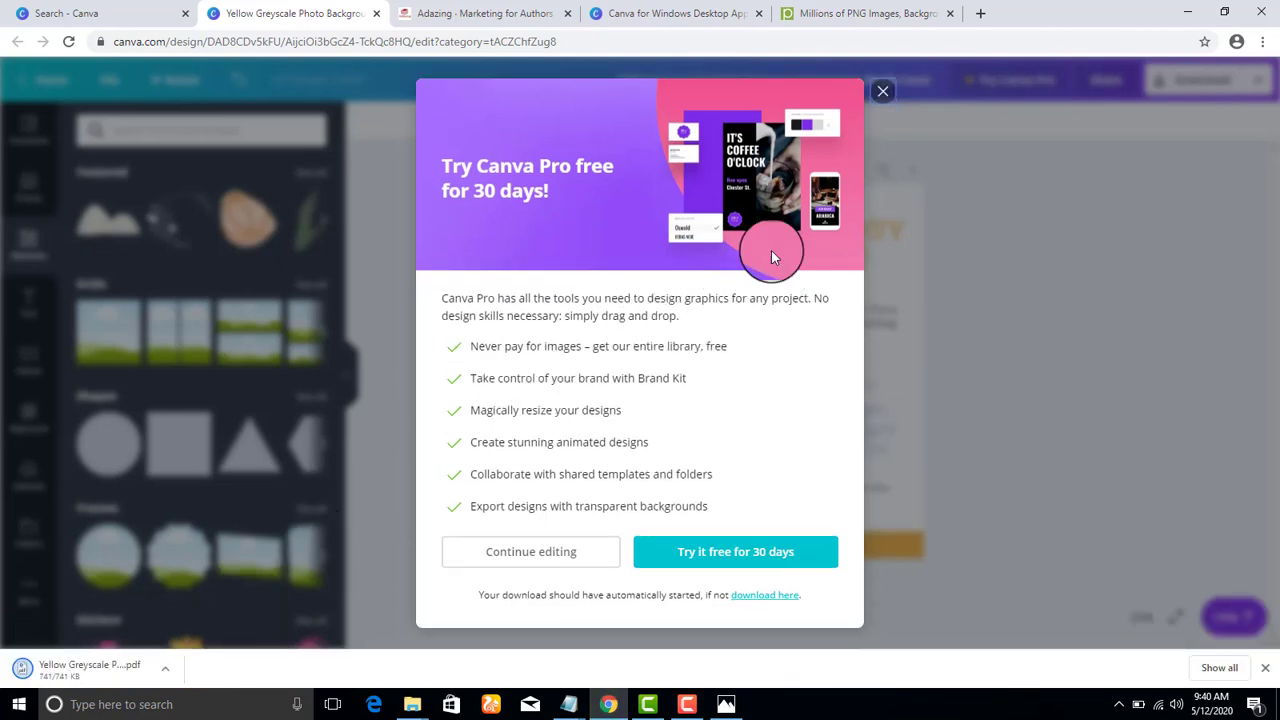
pyautogui.click(887, 92)
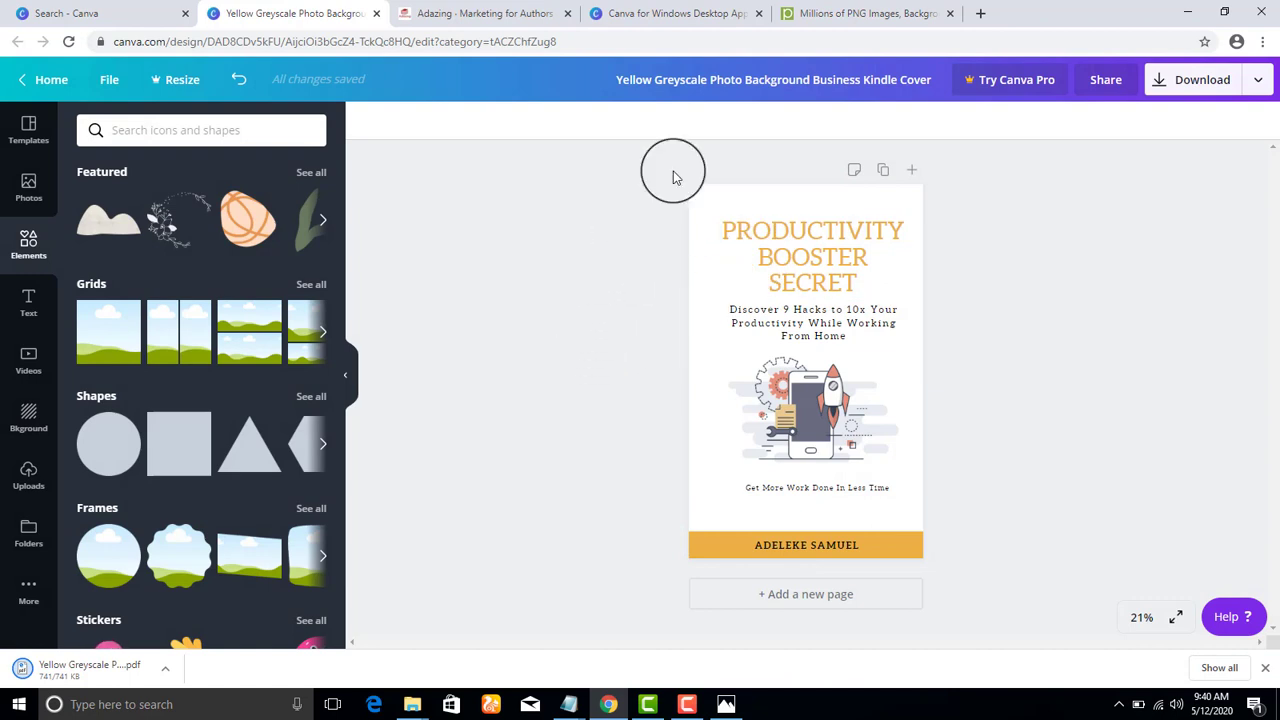
# Open the PDF2PNG.COM converter website in a new browser tab
pyautogui.click(978, 13)
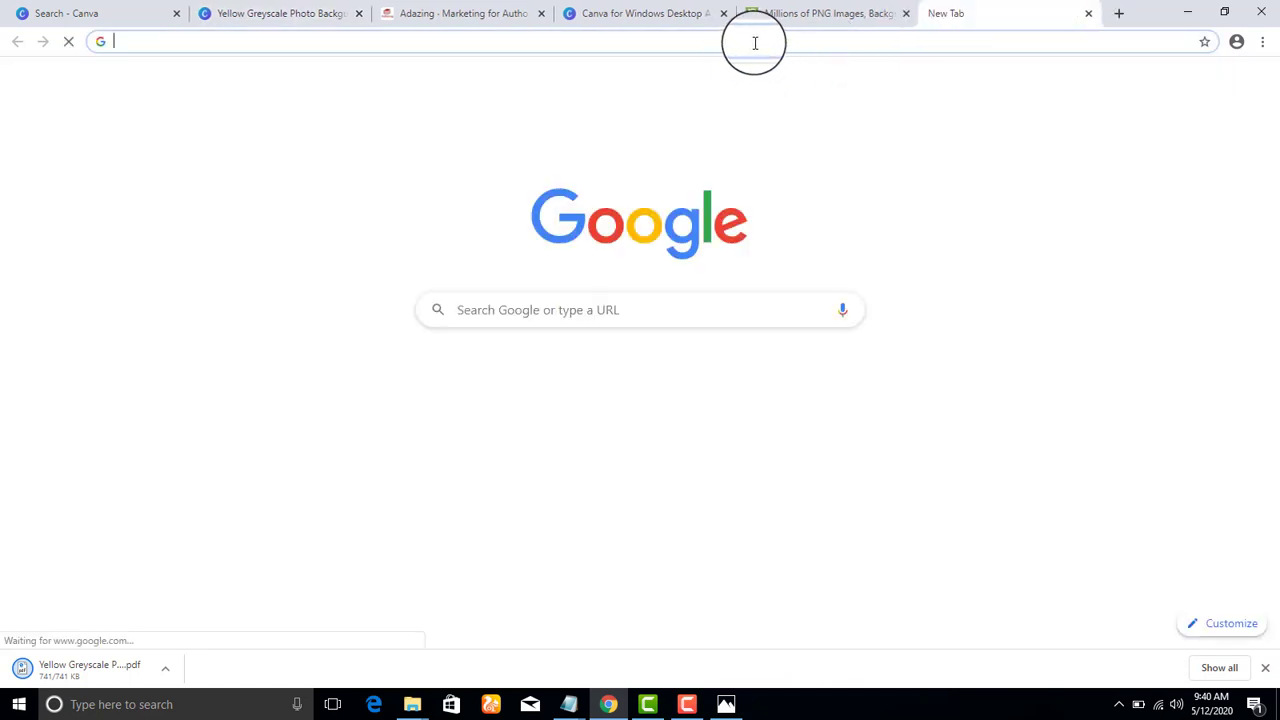
pyautogui.write('PDF2PNG.COM')
pyautogui.press('Return')
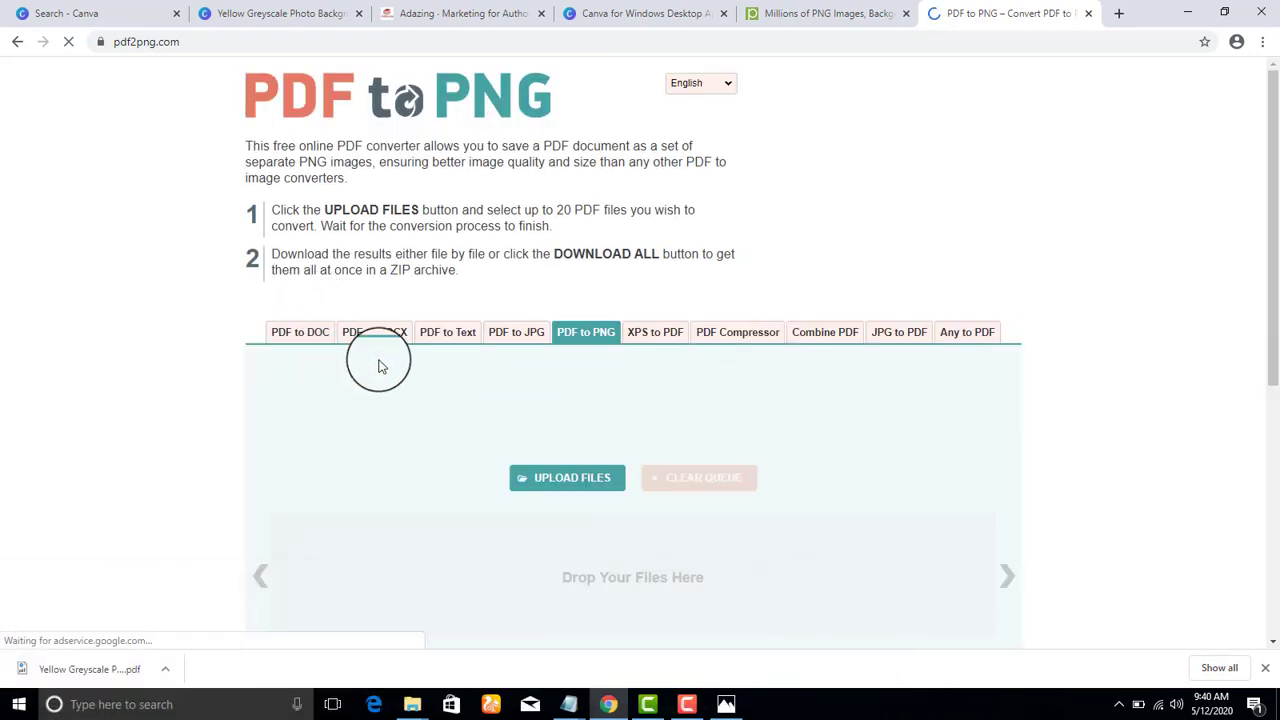
# Upload the Yellow Greyscale Photo Background Business Kindle Cover PDF from the Downloads folder for conversion to PNG
pyautogui.scroll(-1, 1263, 257)
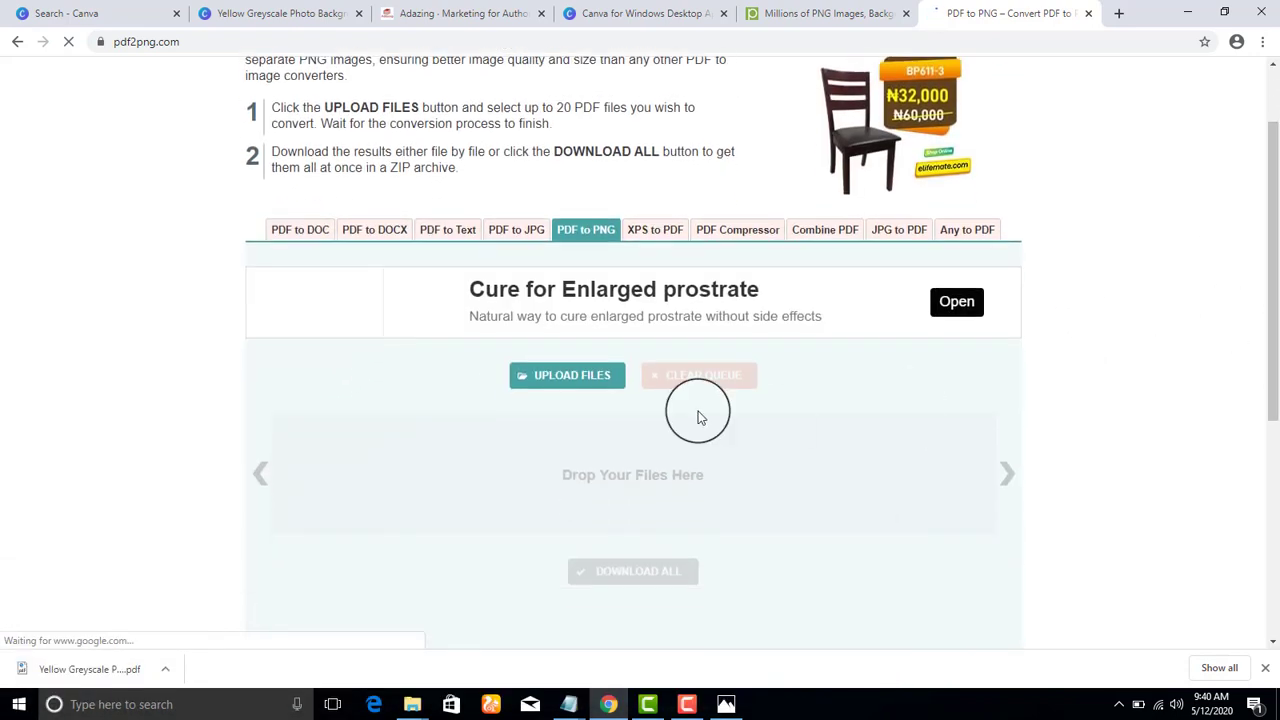
pyautogui.click(543, 378)
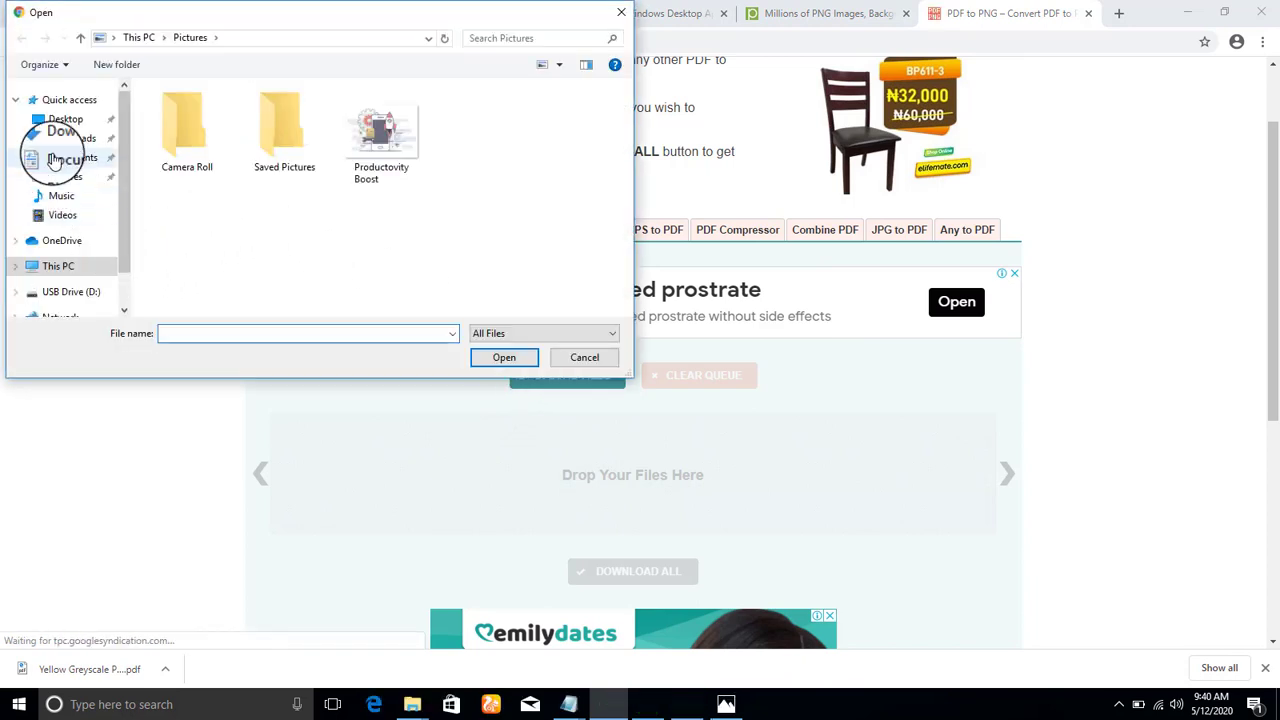
pyautogui.click(105, 100)
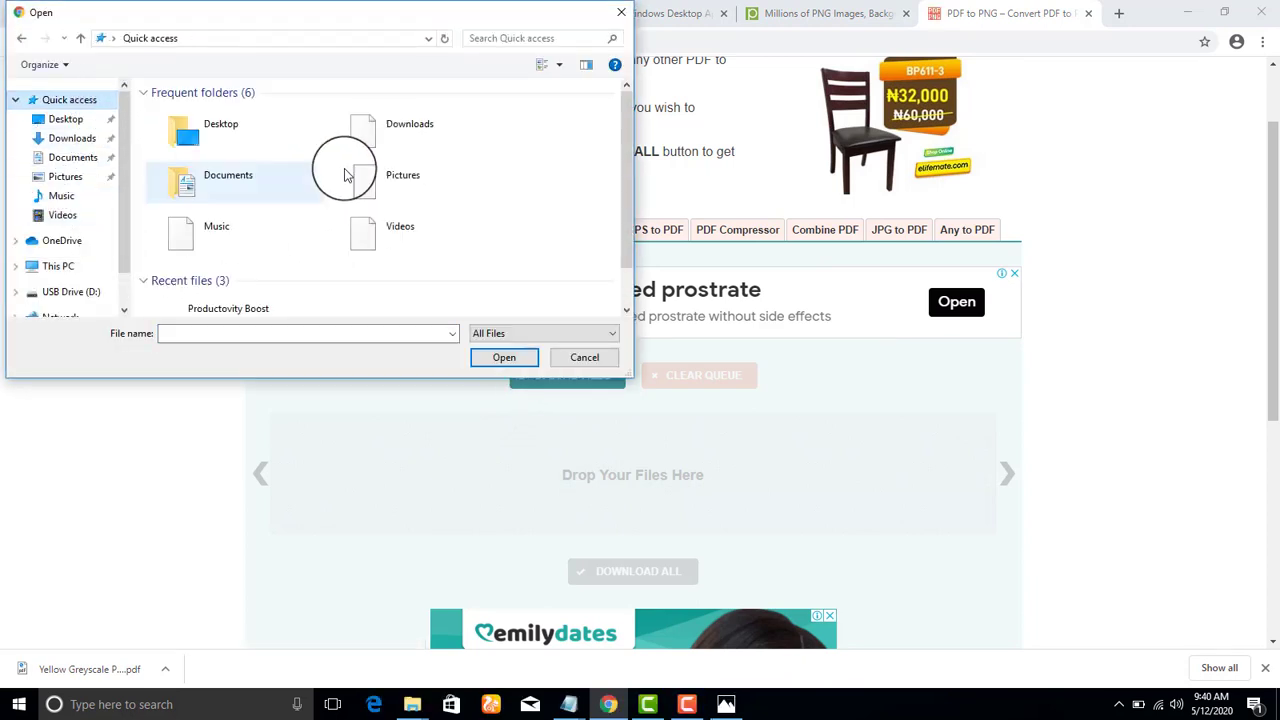
pyautogui.scroll(-1, 437, 171)
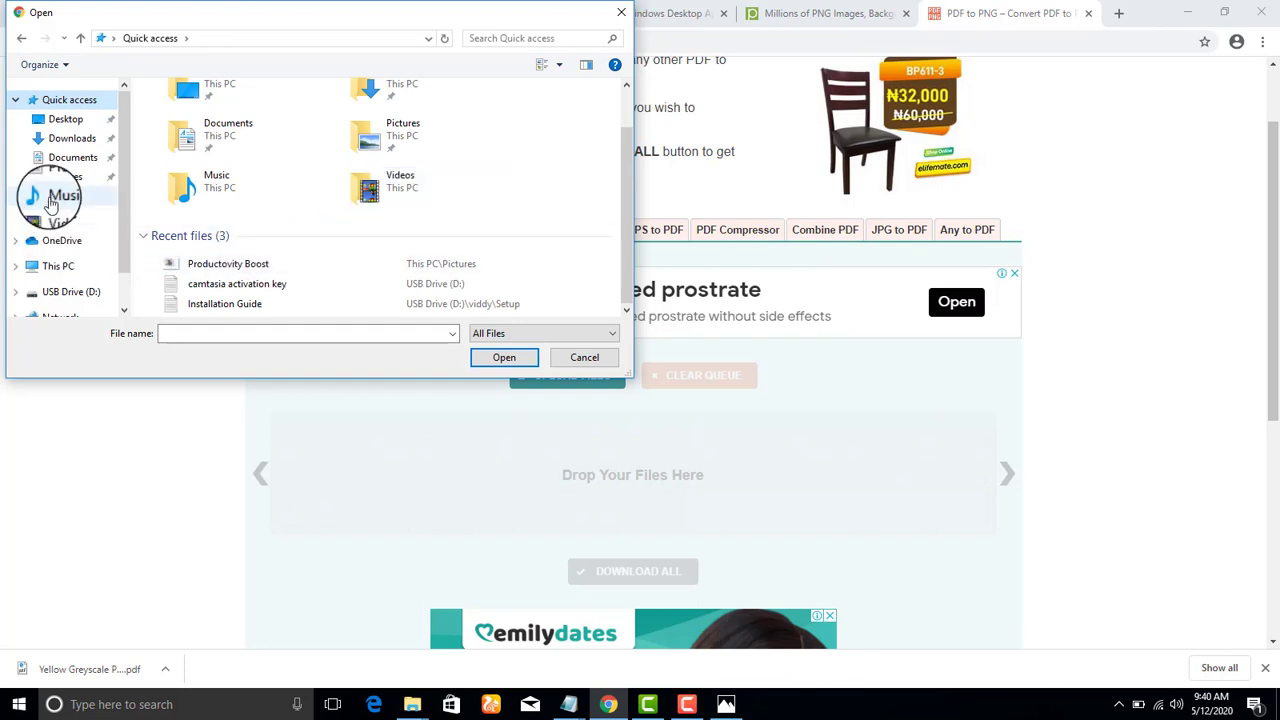
pyautogui.click(76, 140)
pyautogui.click(250, 111)
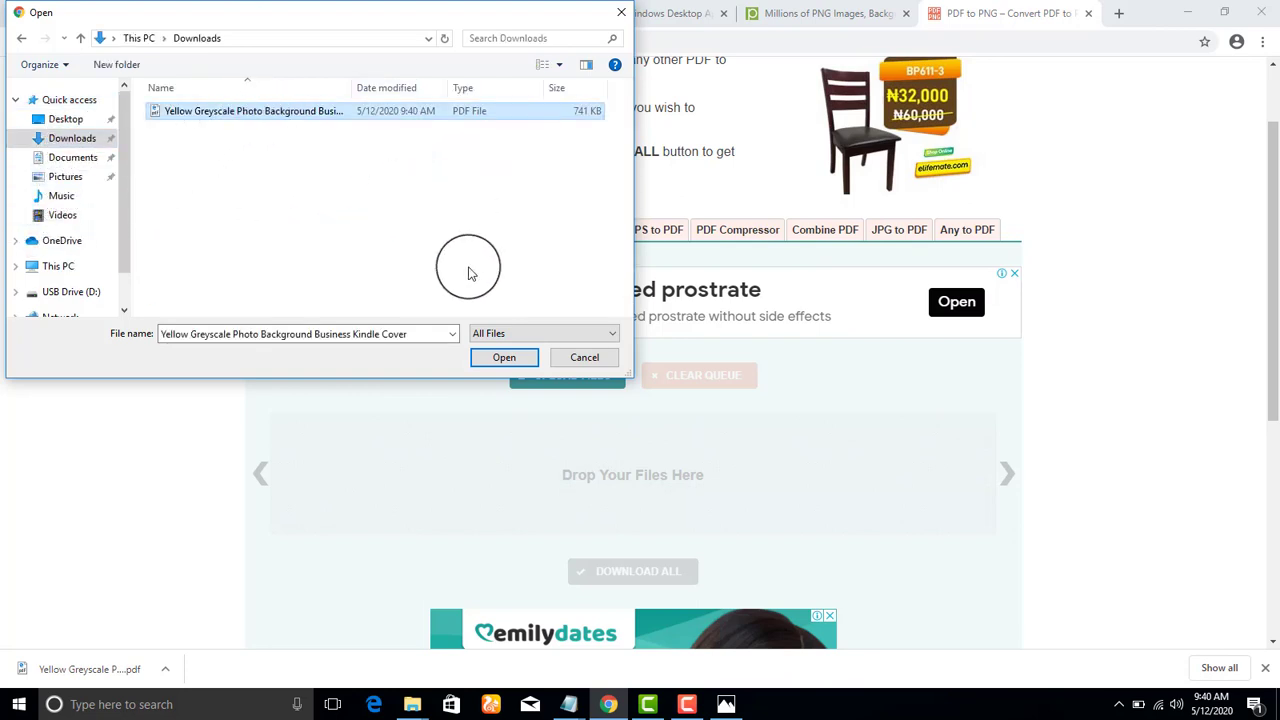
pyautogui.click(500, 357)
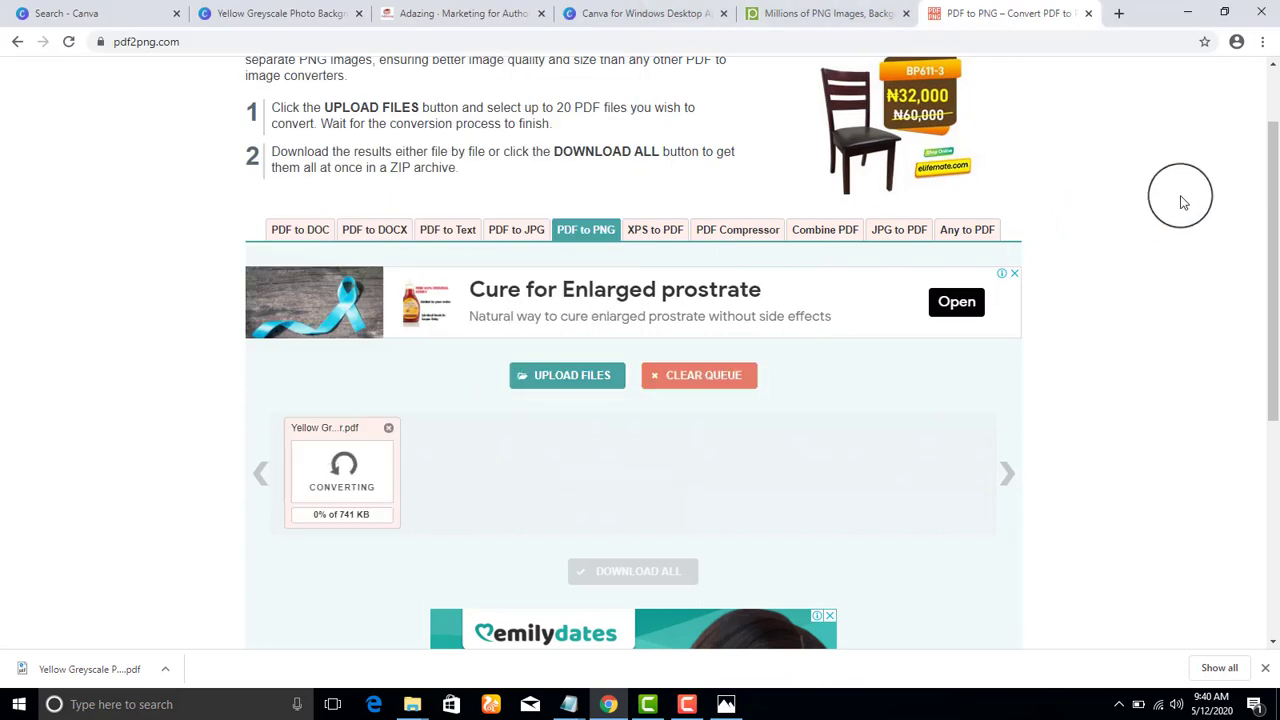
pyautogui.moveTo(1266, 129); pyautogui.dragTo(1275, 210)
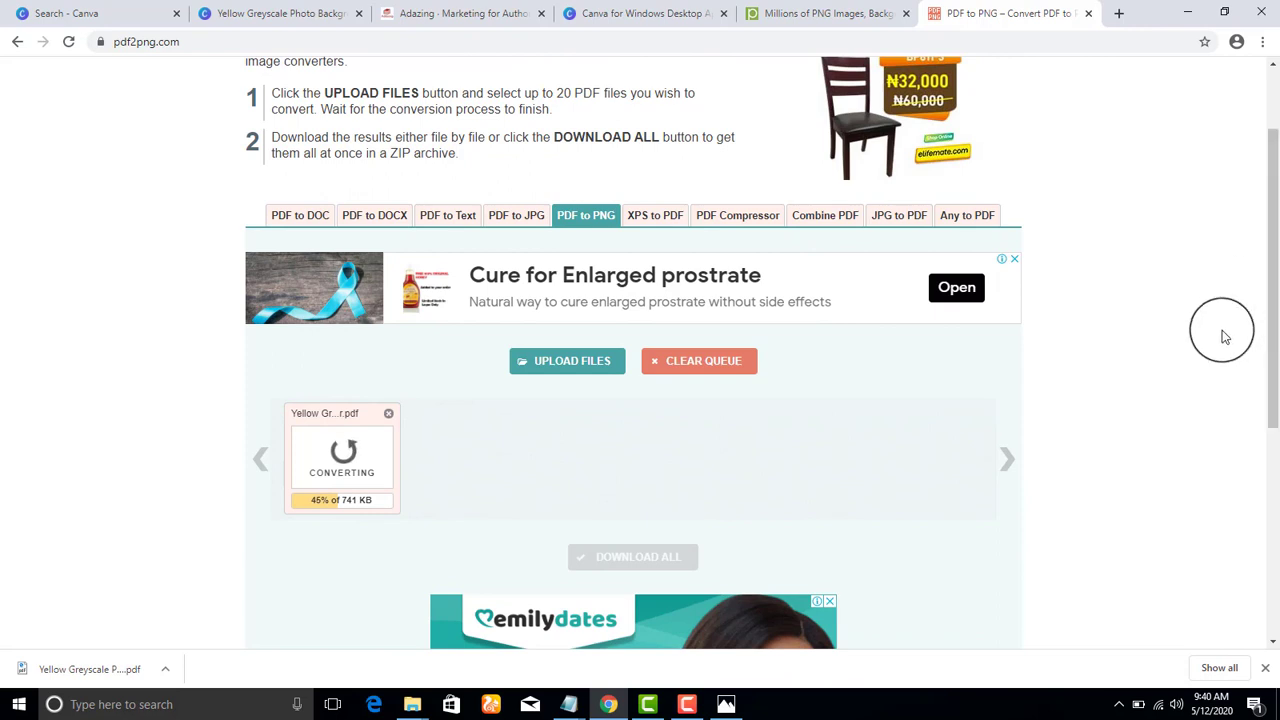
# Switch to the Canva cover design and examine the download settings for the PNG file type
pyautogui.click(625, 13)
pyautogui.click(268, 5)
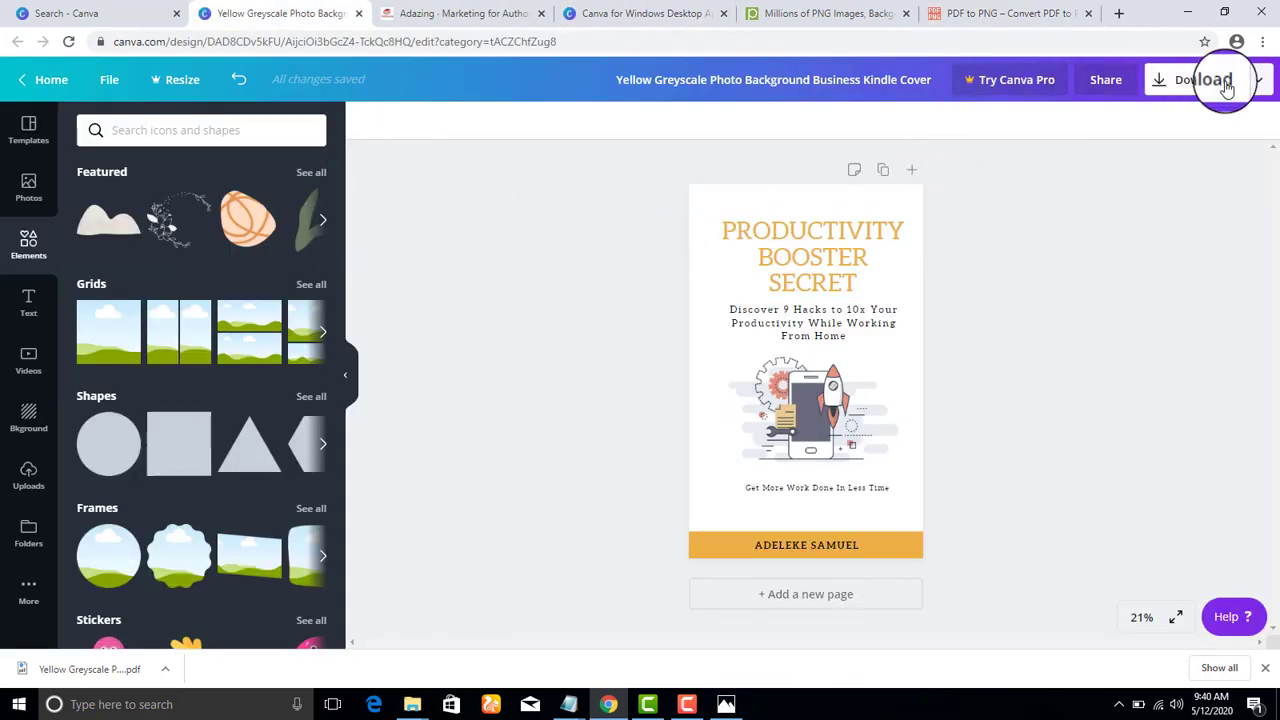
pyautogui.click(1226, 88)
pyautogui.click(1171, 191)
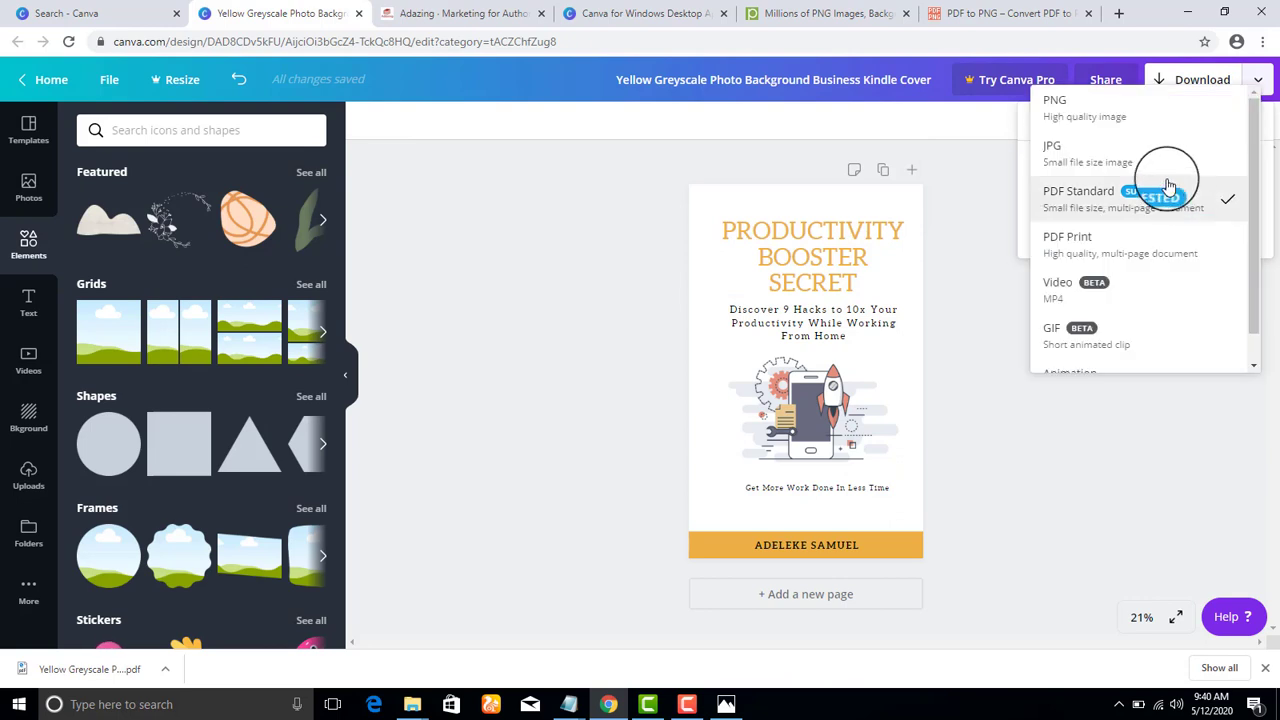
pyautogui.click(1105, 110)
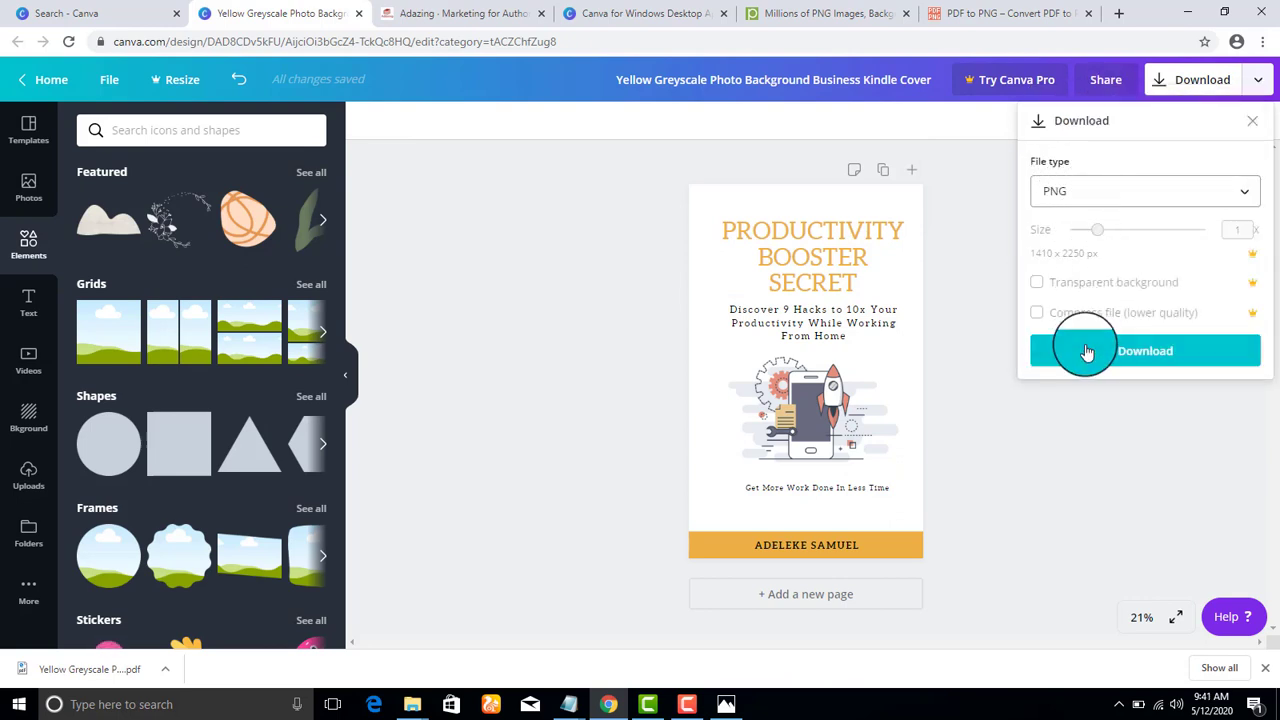
# Return to the PDF to PNG converter, download the converted cover ZIP, and show it in its folder
pyautogui.click(960, 13)
pyautogui.moveTo(1268, 318); pyautogui.dragTo(1268, 361)
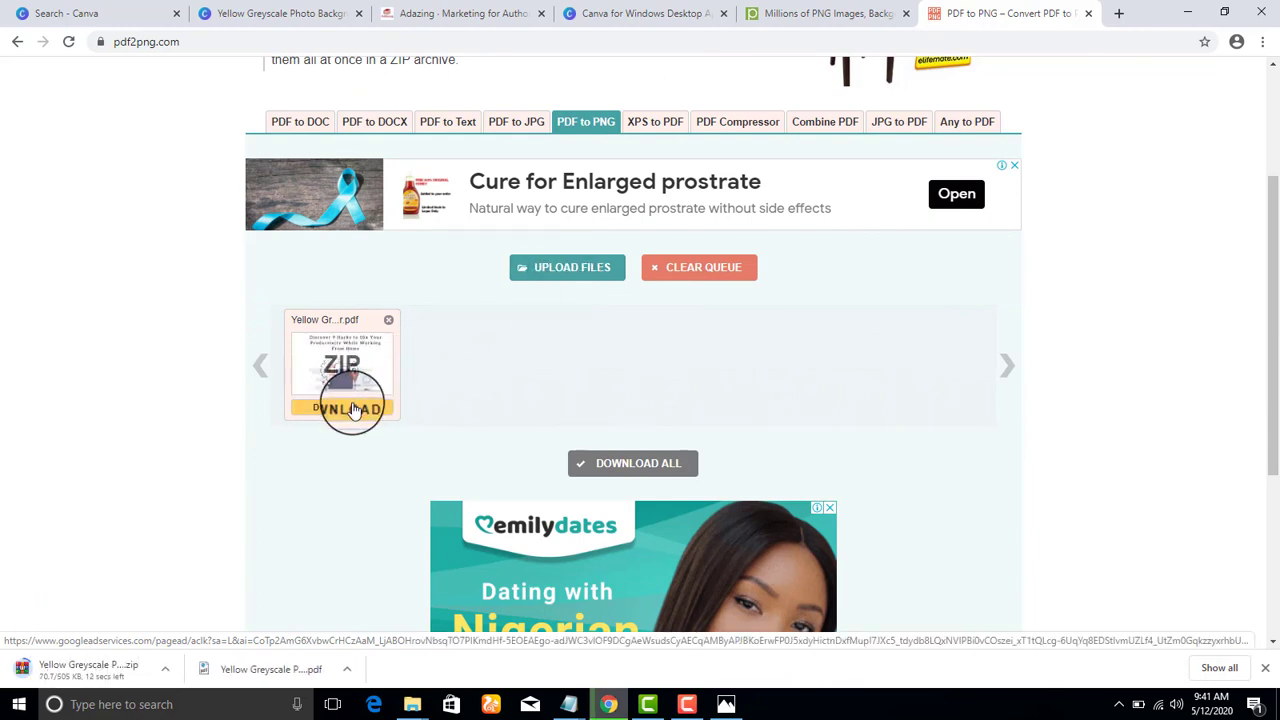
pyautogui.click(166, 670)
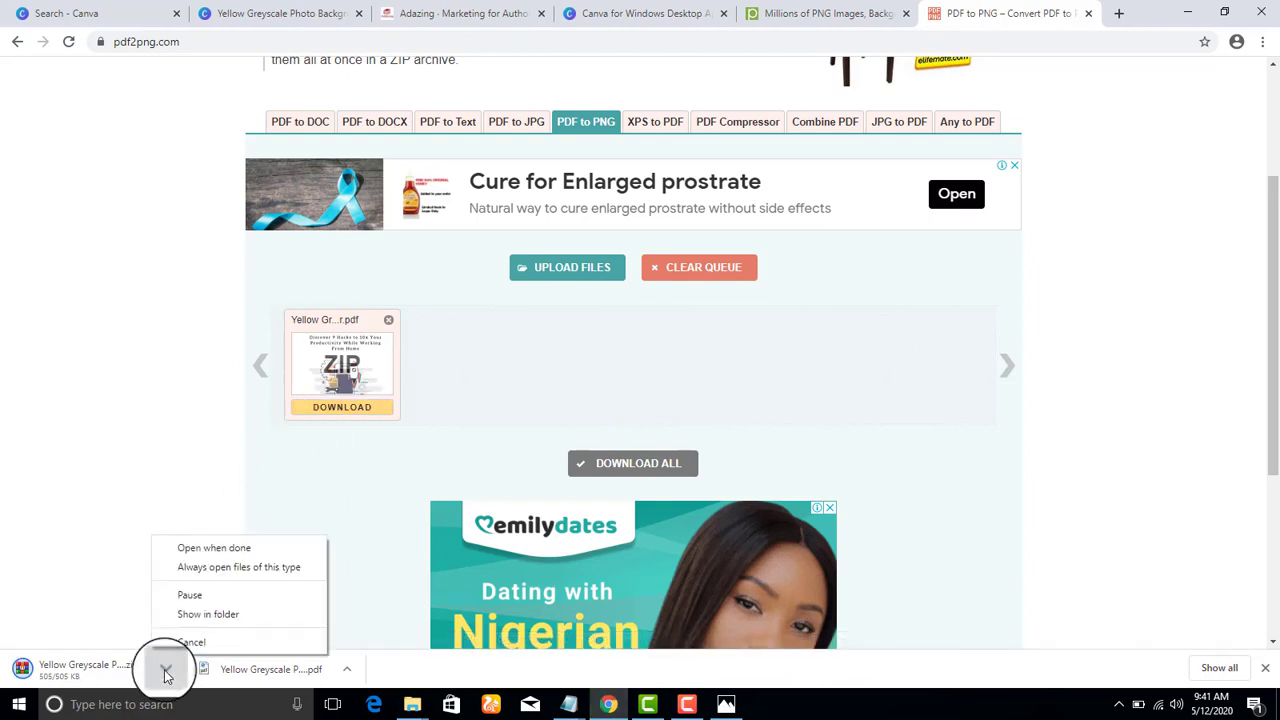
pyautogui.click(197, 614)
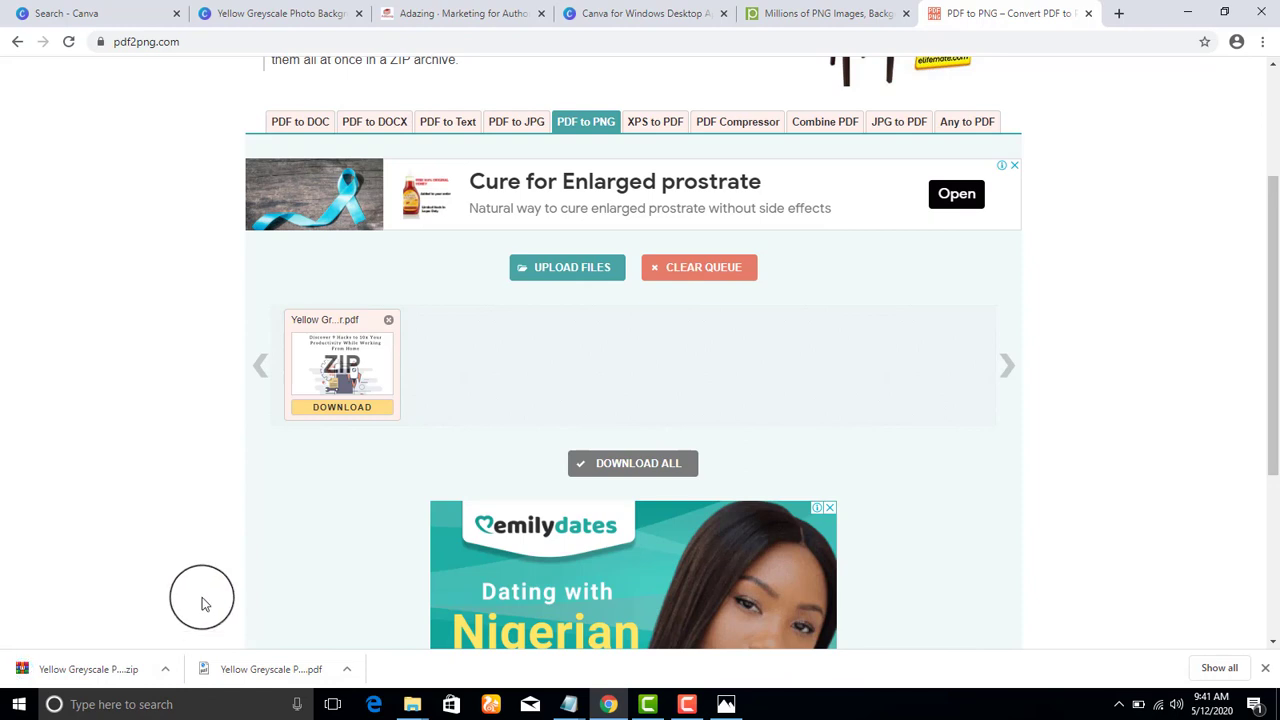
pyautogui.click(166, 669)
pyautogui.click(194, 626)
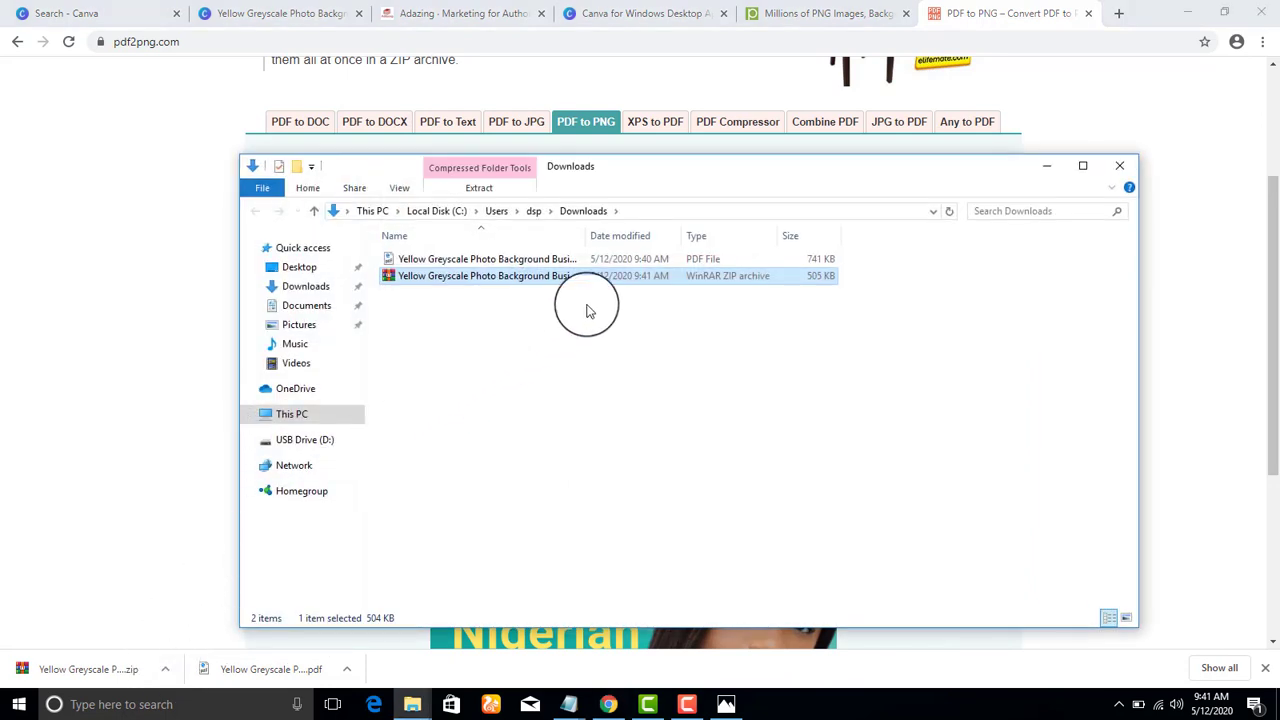
# Extract the cover ZIP into its own Yellow Greyscale Photo Background Business Kindle Cover folder and open that folder
pyautogui.rightClick(575, 280)
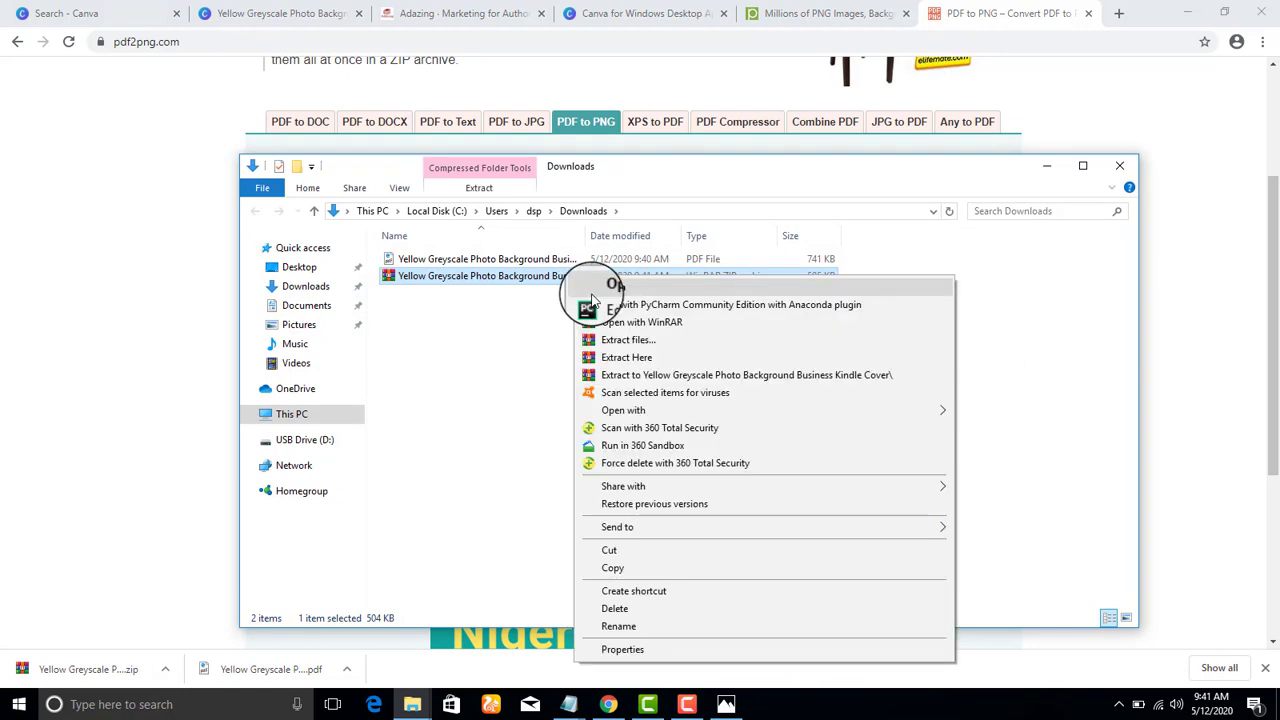
pyautogui.click(691, 377)
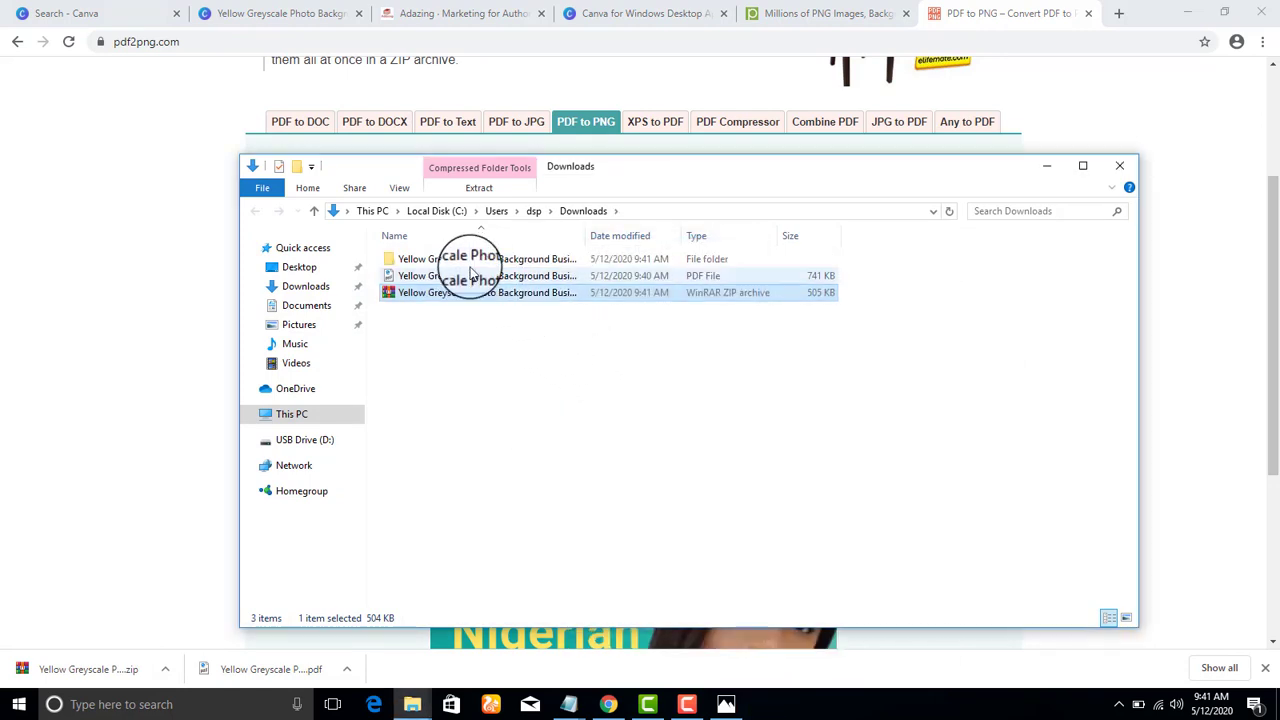
pyautogui.doubleClick(460, 258)
# View the extracted cover PNG in Photos, and minimize the file window and the image viewer
pyautogui.click(430, 282)
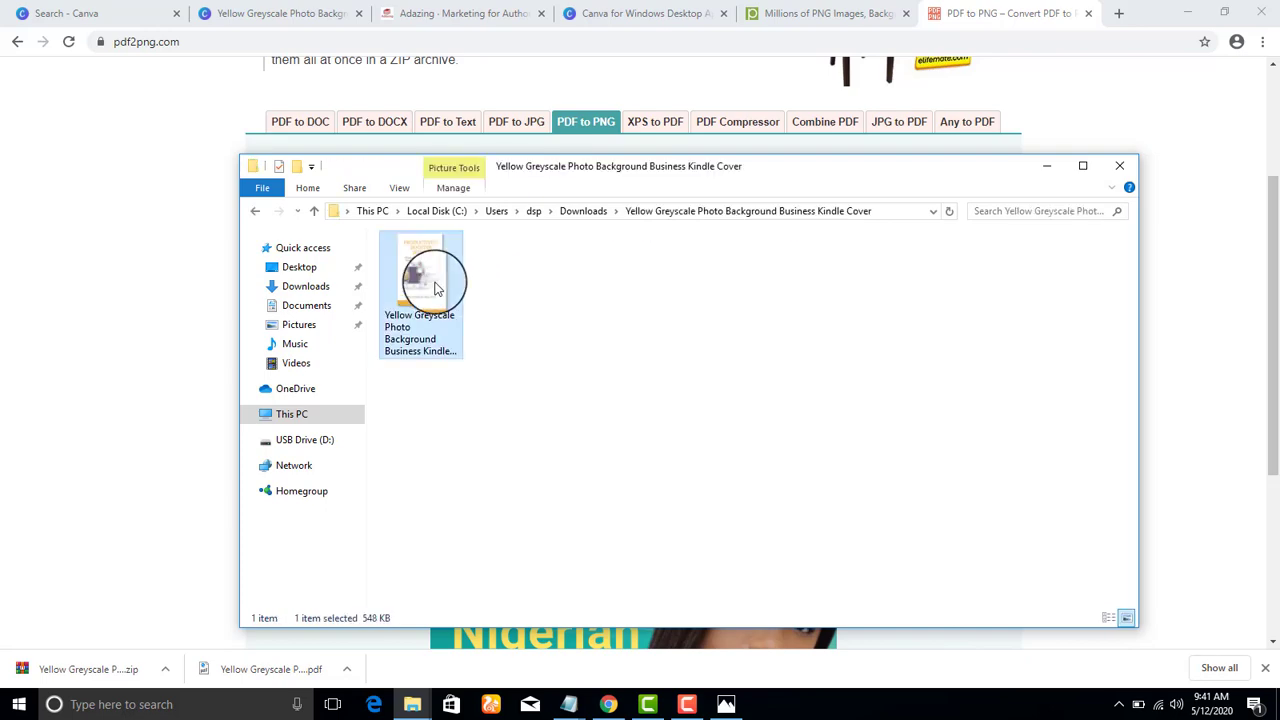
pyautogui.doubleClick(435, 288)
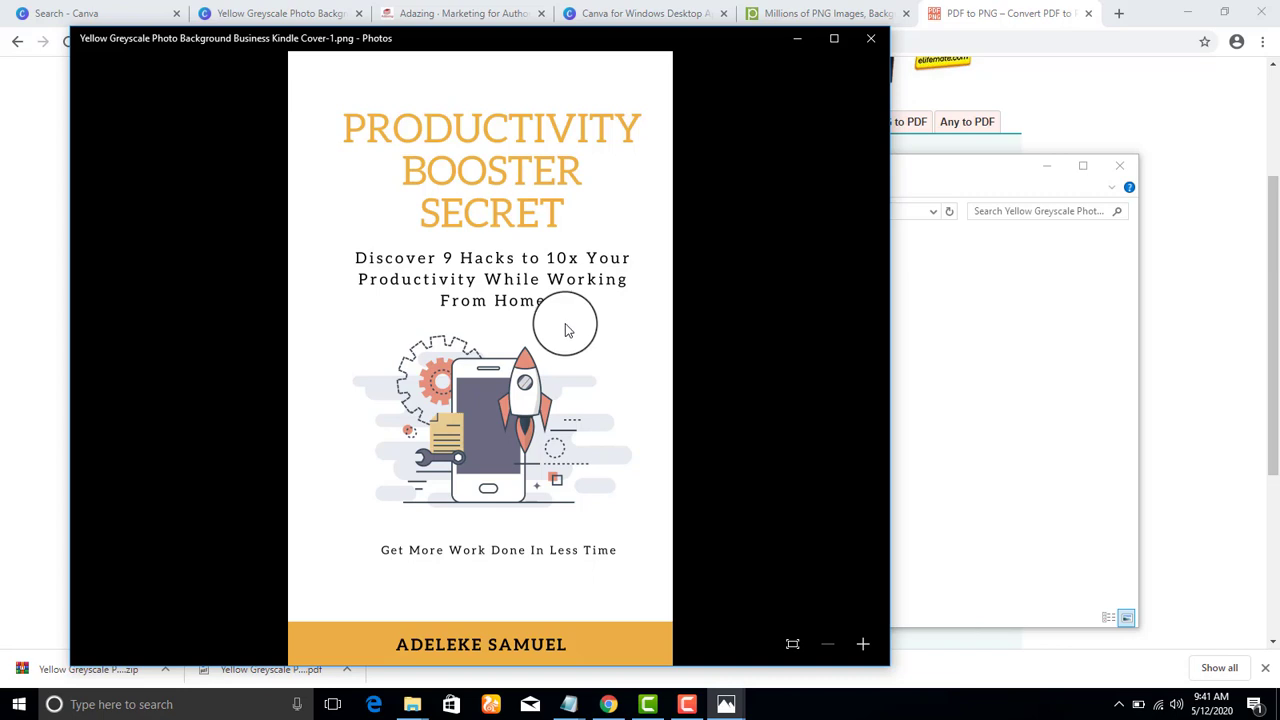
pyautogui.click(1017, 310)
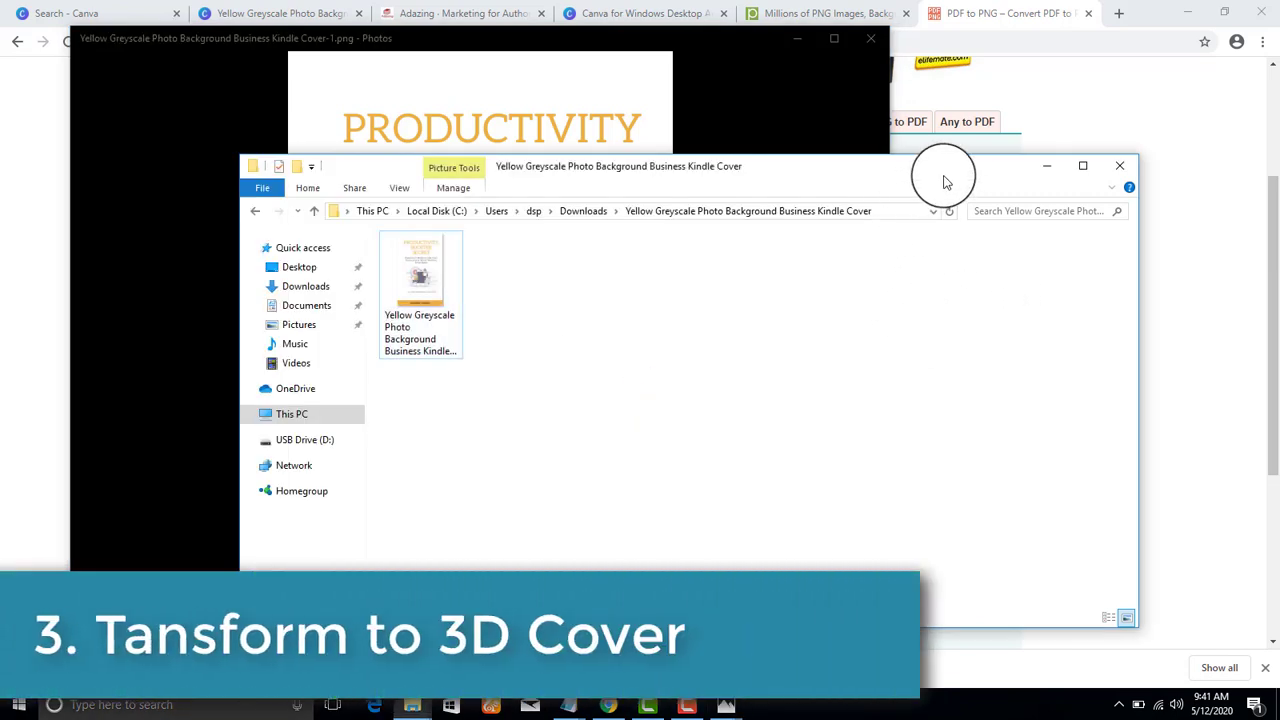
pyautogui.click(1046, 167)
pyautogui.click(798, 40)
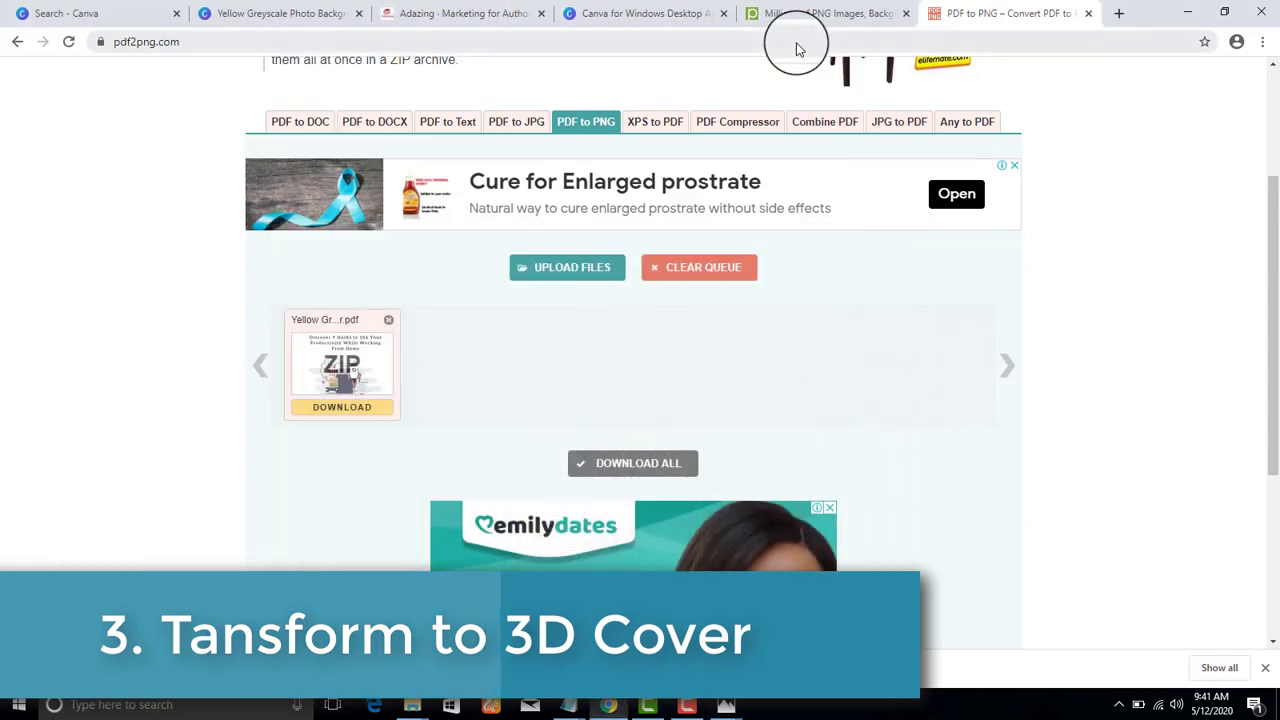
# Switch to the Adazing site and fill in the e-mail address in the free 3 mockups form
pyautogui.click(490, 14)
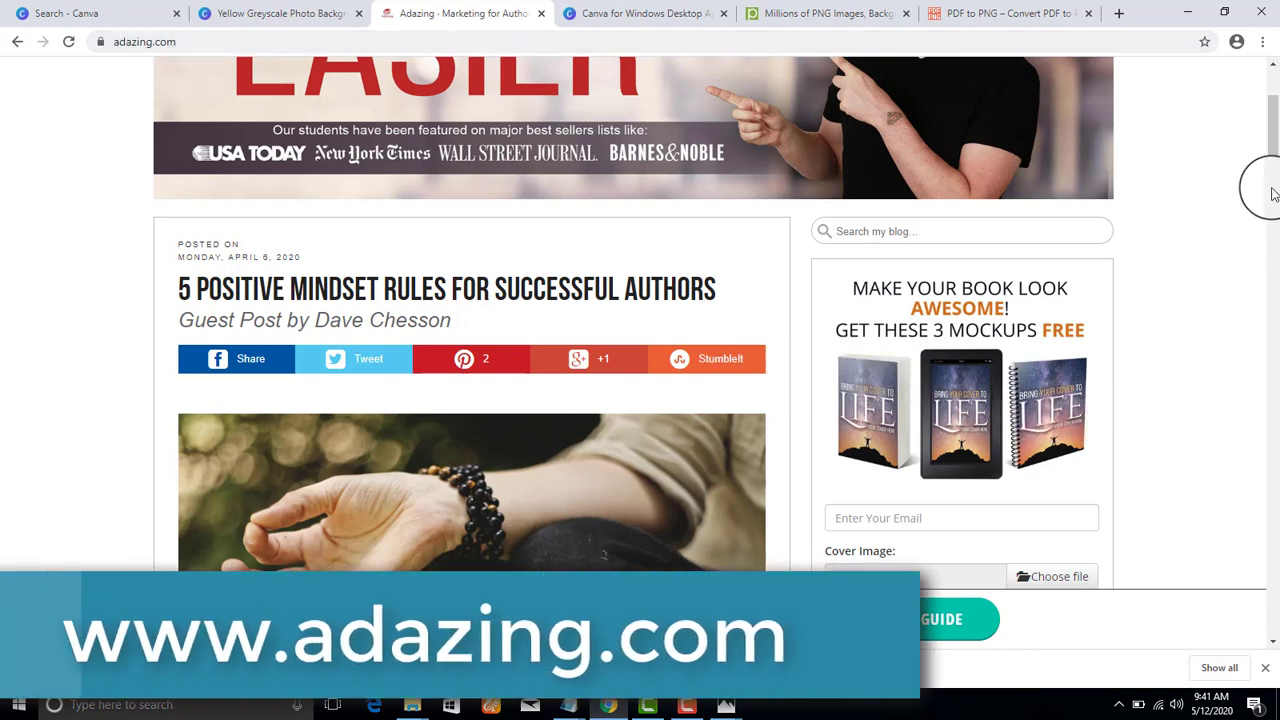
pyautogui.moveTo(1273, 142); pyautogui.dragTo(1273, 147)
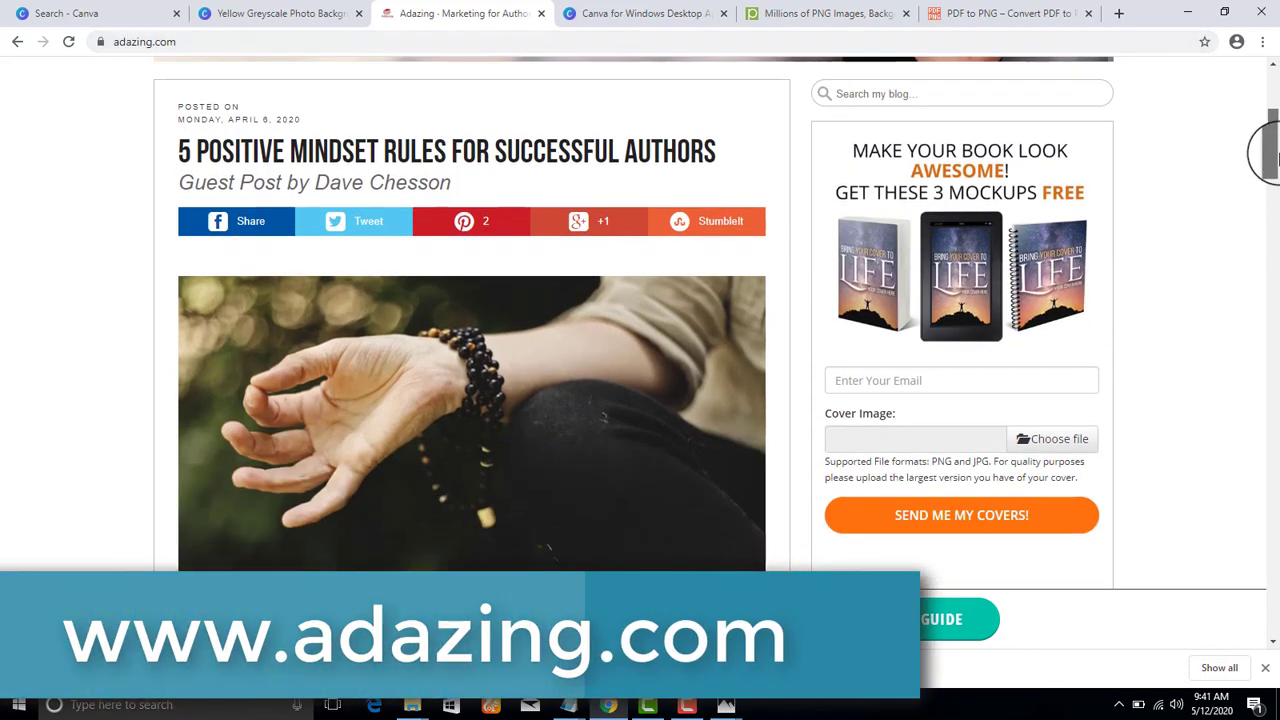
pyautogui.scroll(1, 1265, 110)
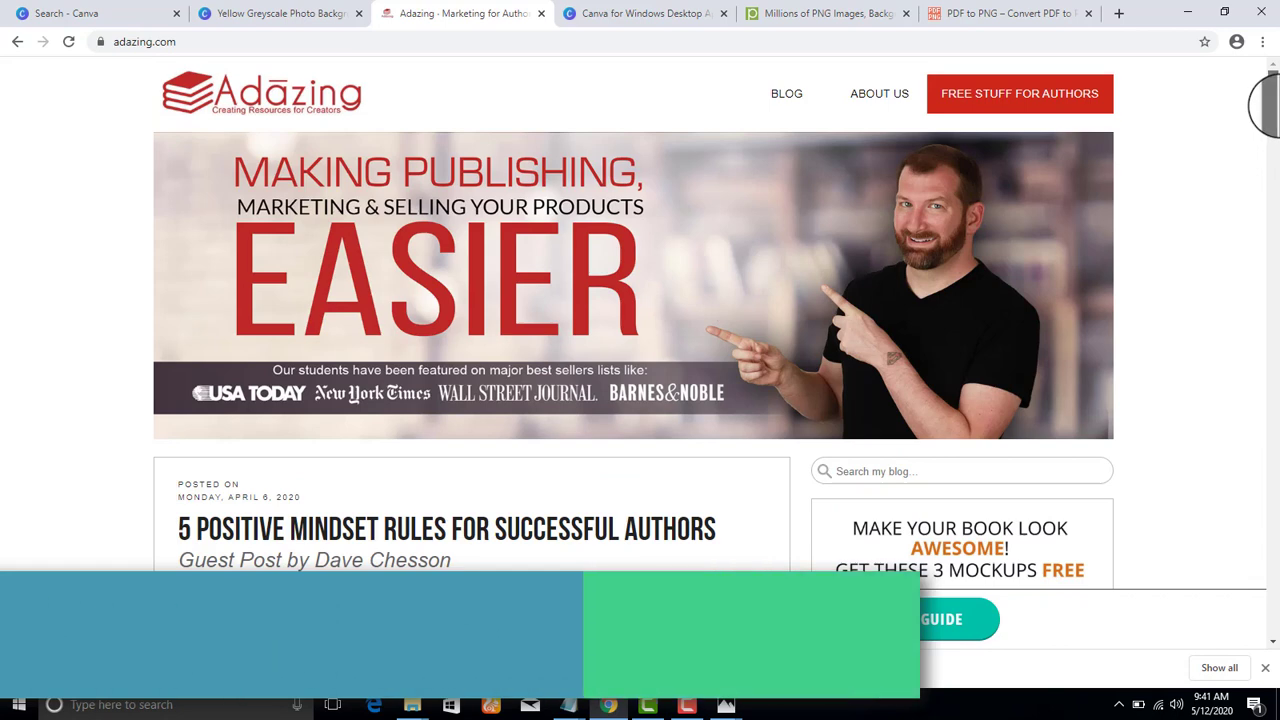
pyautogui.scroll(-5, 1265, 100)
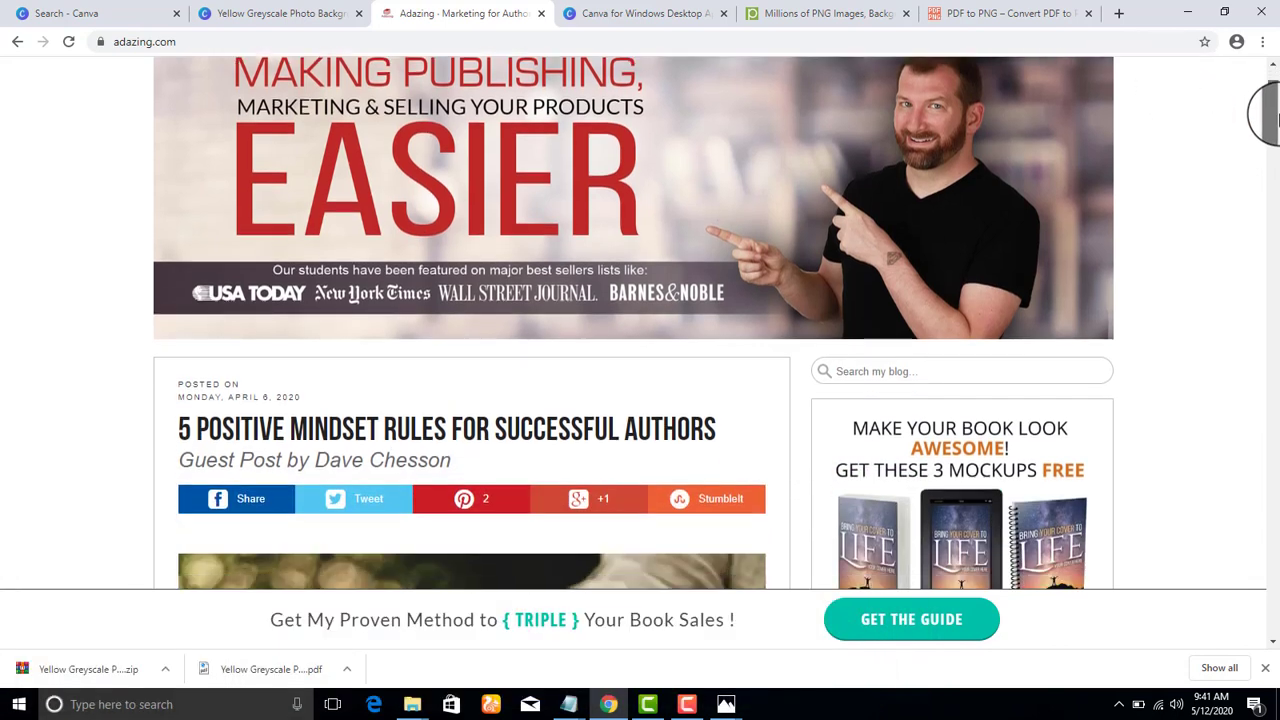
pyautogui.scroll(1, 1260, 120)
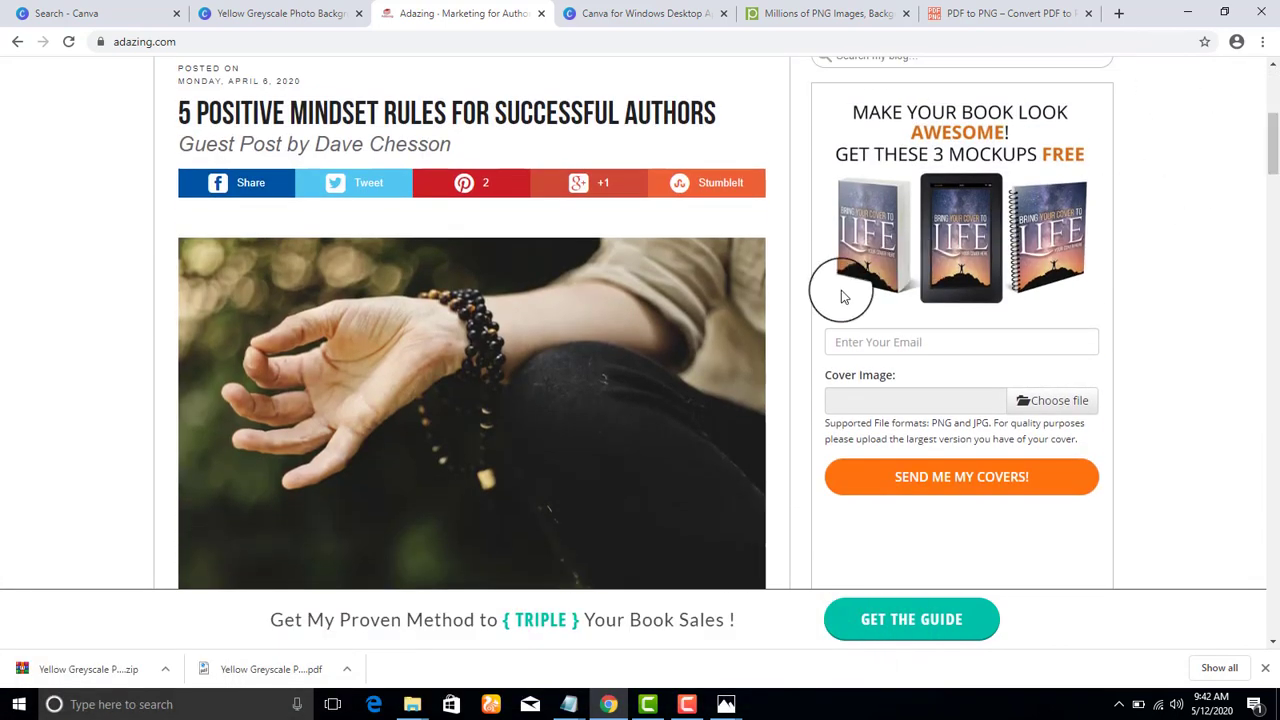
pyautogui.click(894, 340)
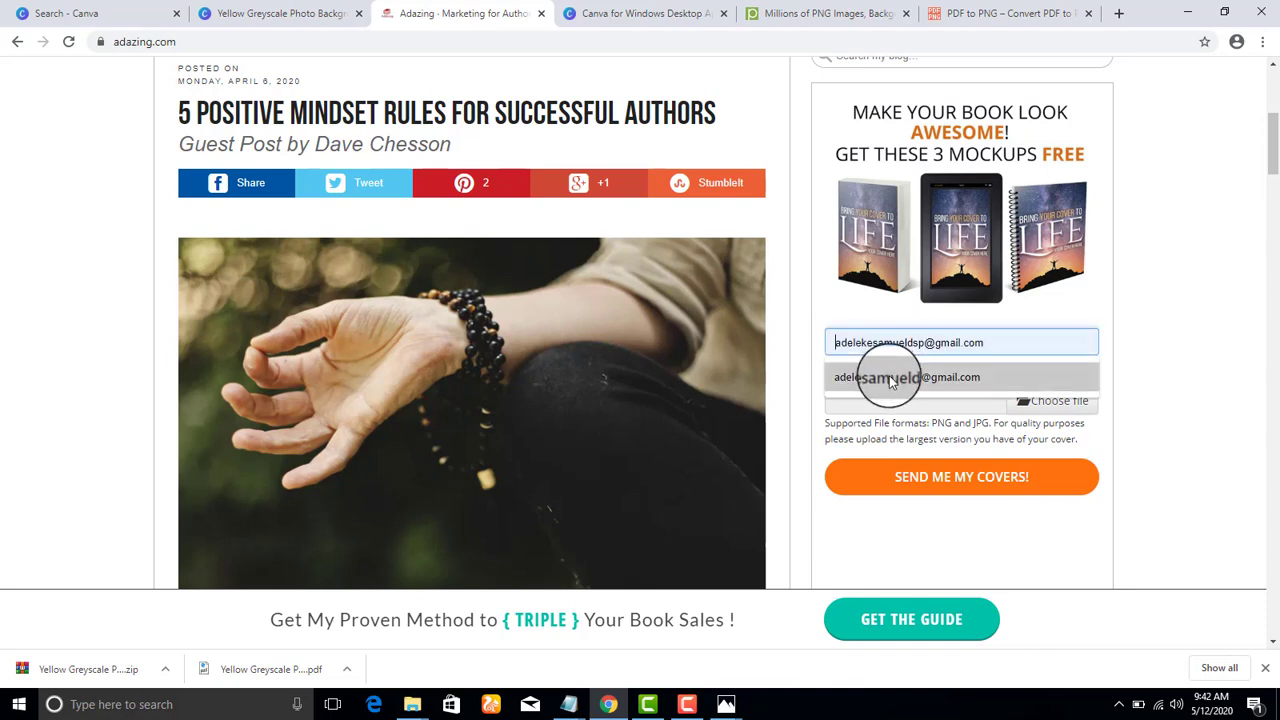
pyautogui.click(890, 378)
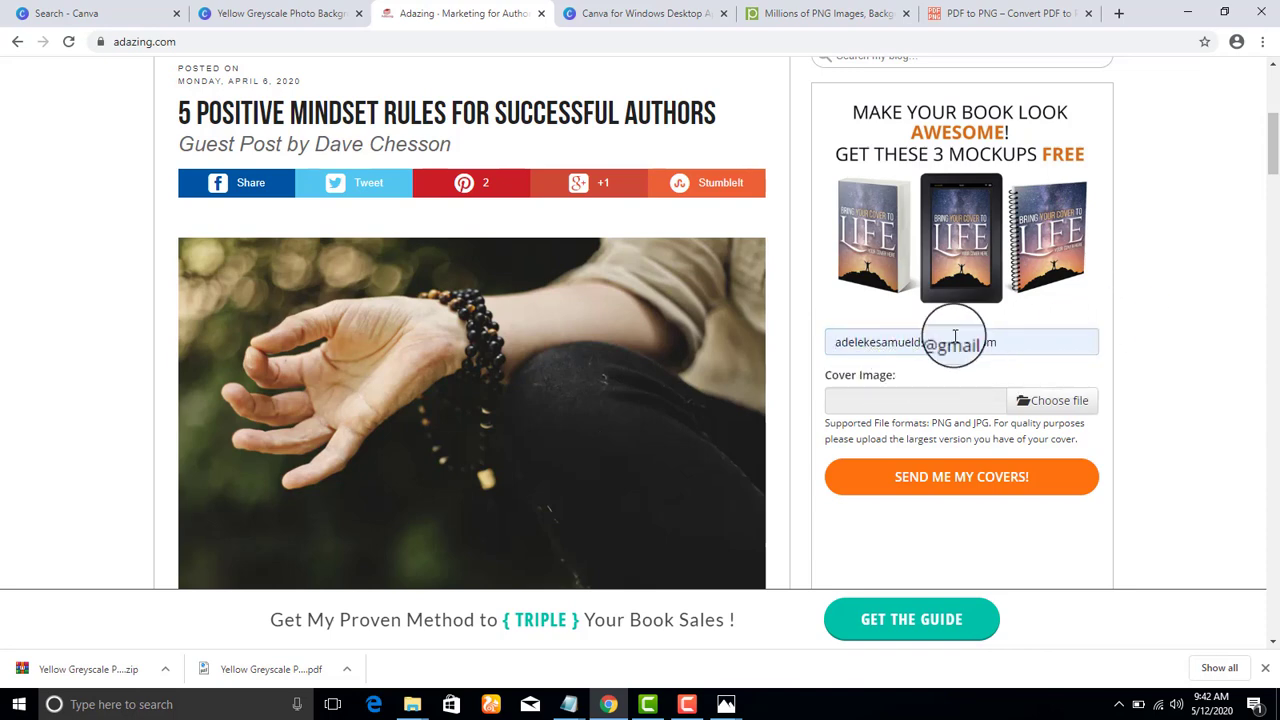
# Attach the extracted PNG Yellow Greyscale Photo Background Business Kindle Cover-1 as the cover image and submit the mockup request
pyautogui.scroll(-2, 1257, 128)
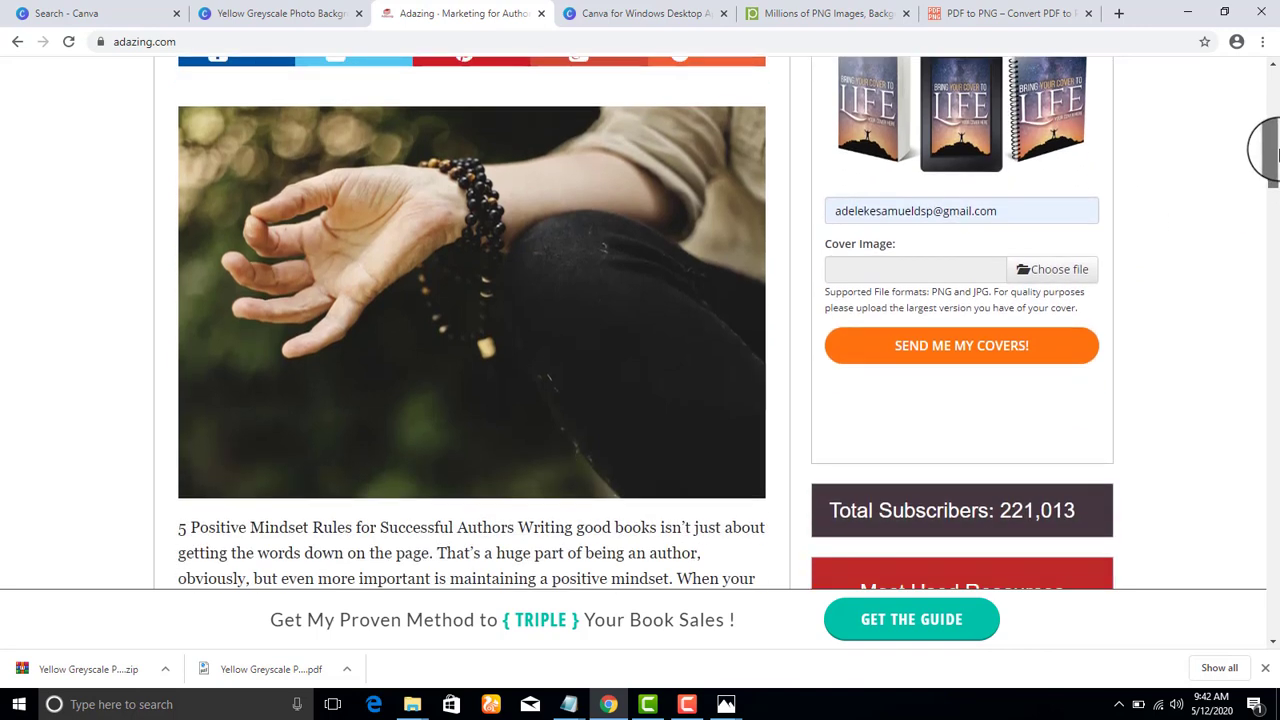
pyautogui.click(943, 263)
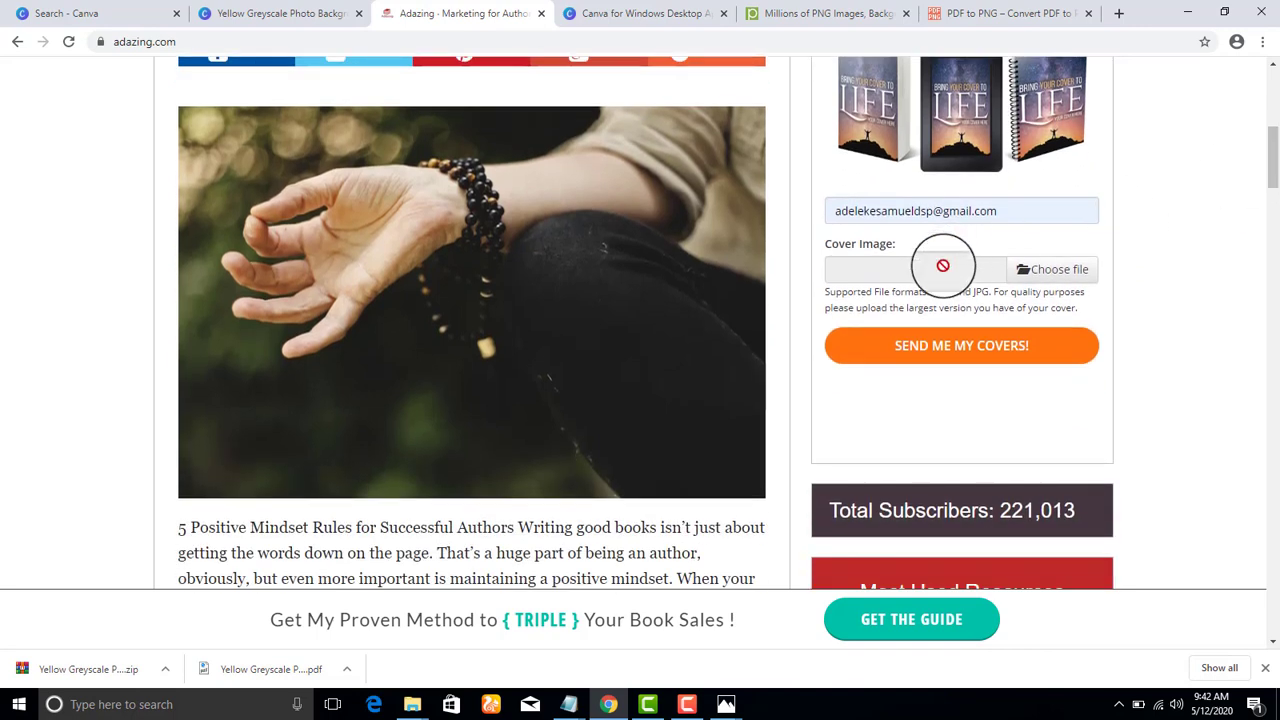
pyautogui.click(1049, 272)
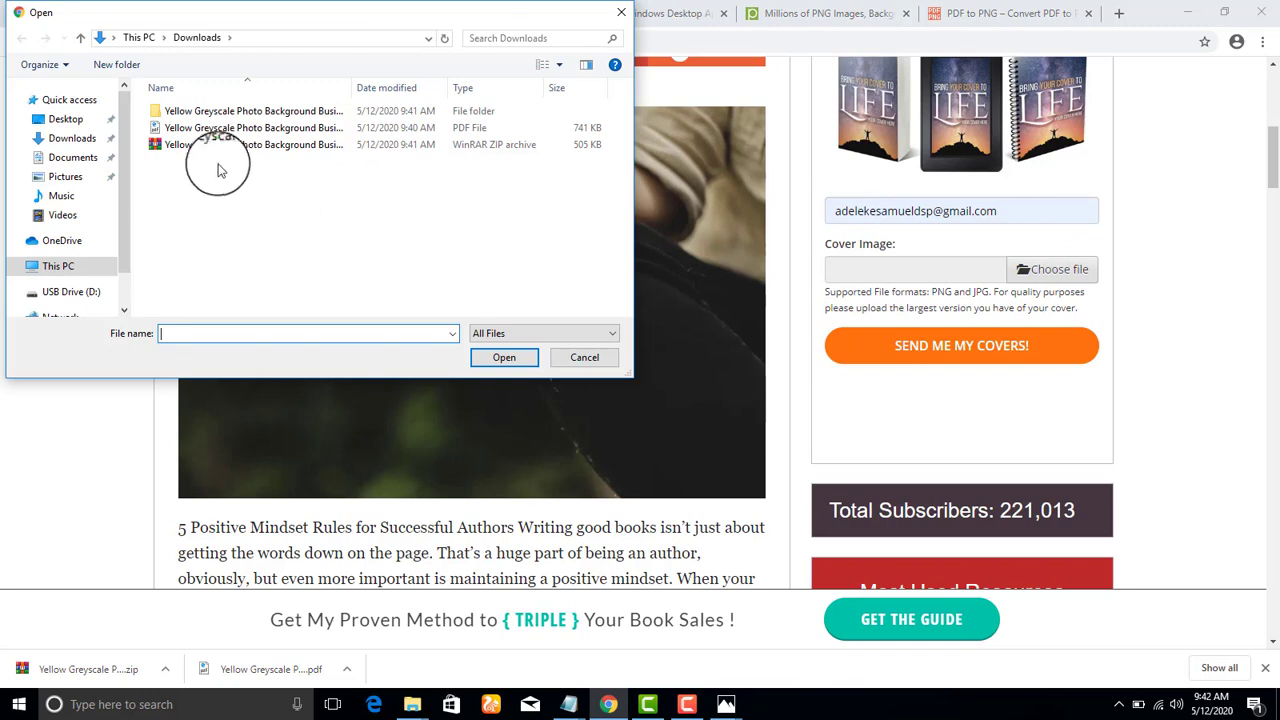
pyautogui.click(212, 130)
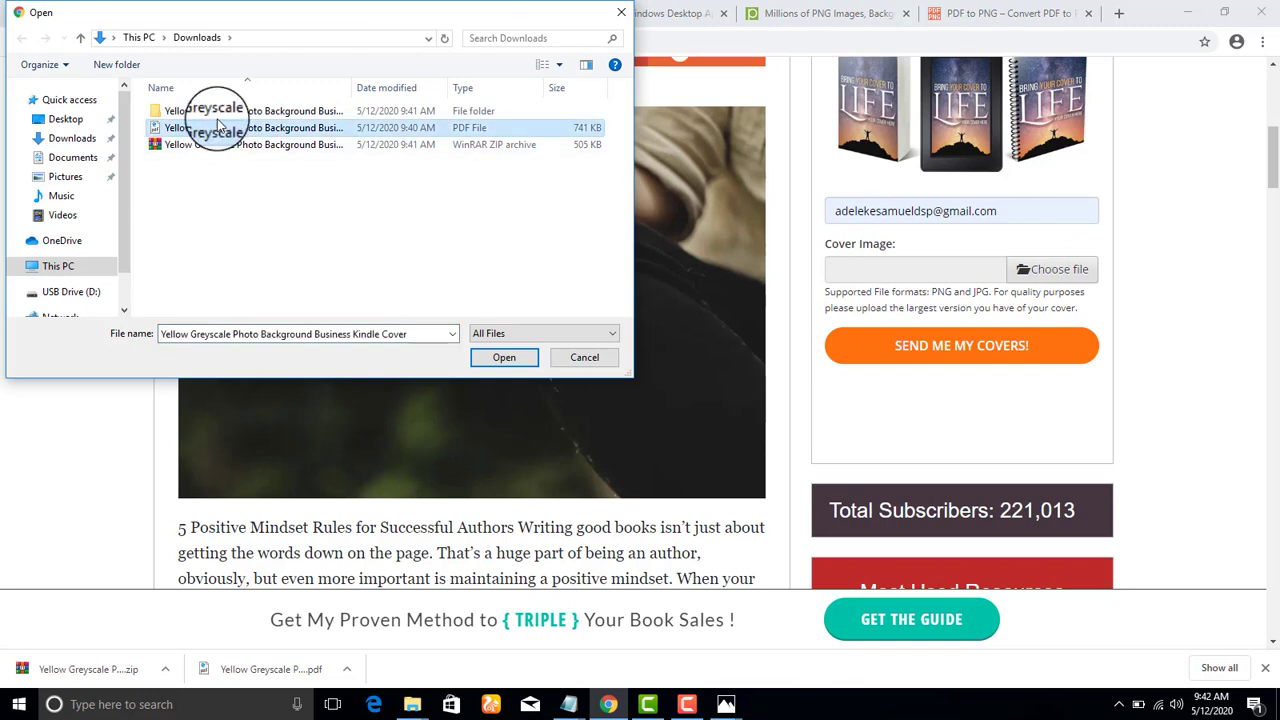
pyautogui.doubleClick(213, 112)
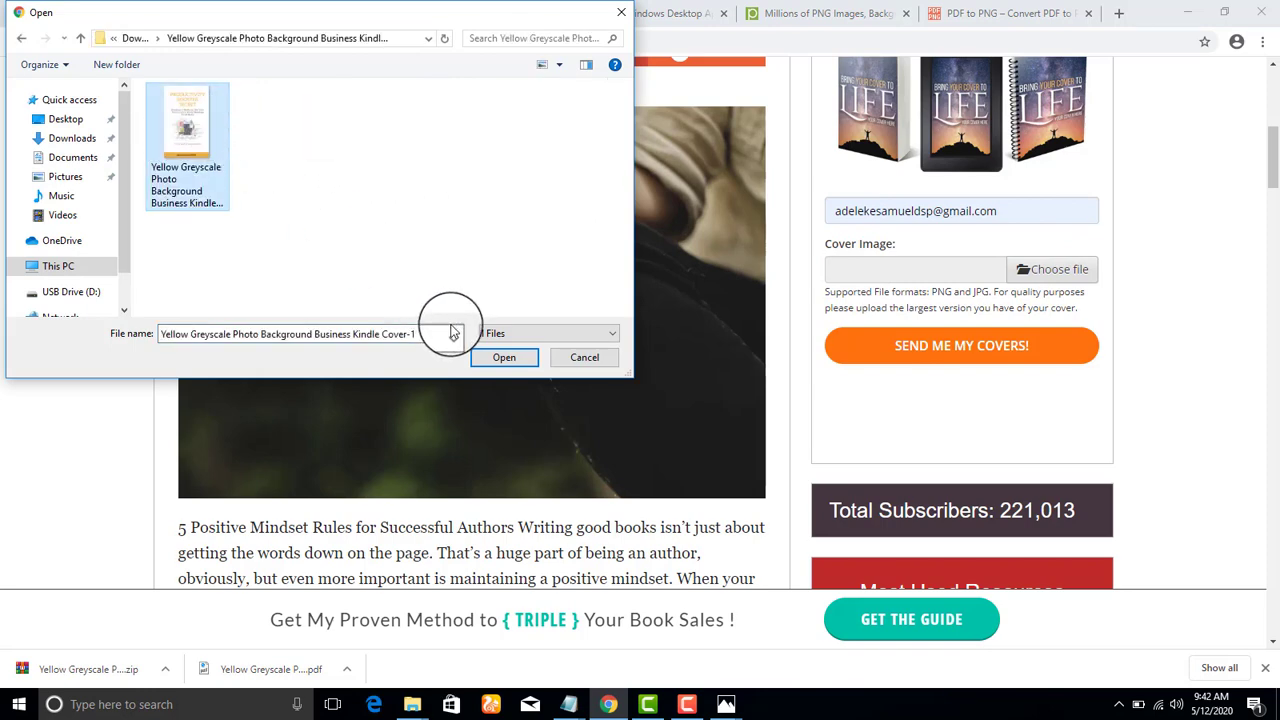
pyautogui.click(494, 357)
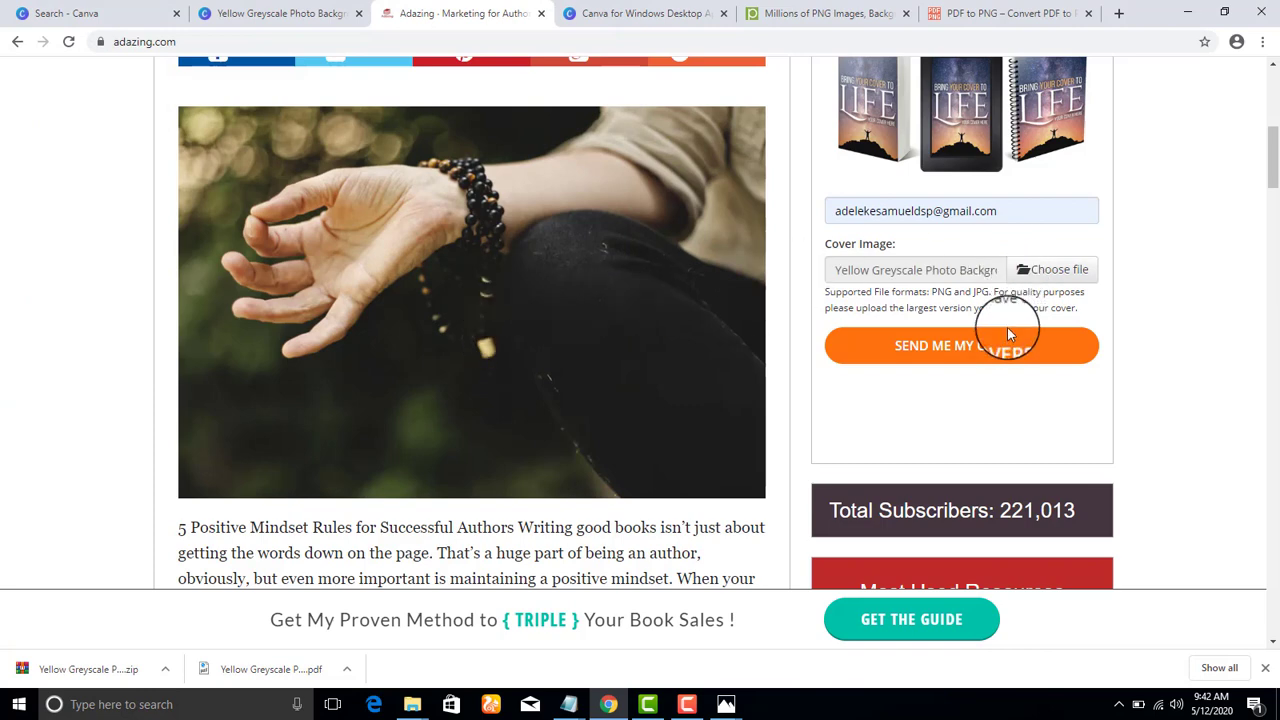
pyautogui.moveTo(1048, 270); pyautogui.dragTo(940, 268)
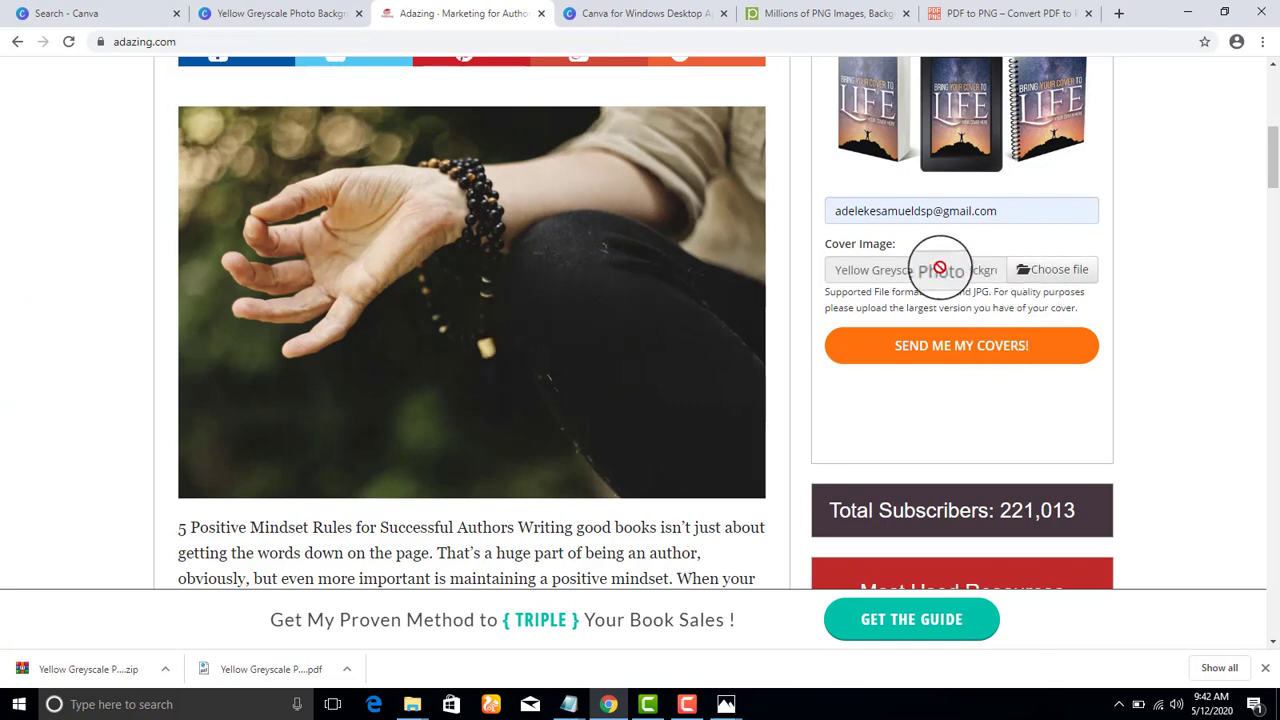
pyautogui.click(920, 355)
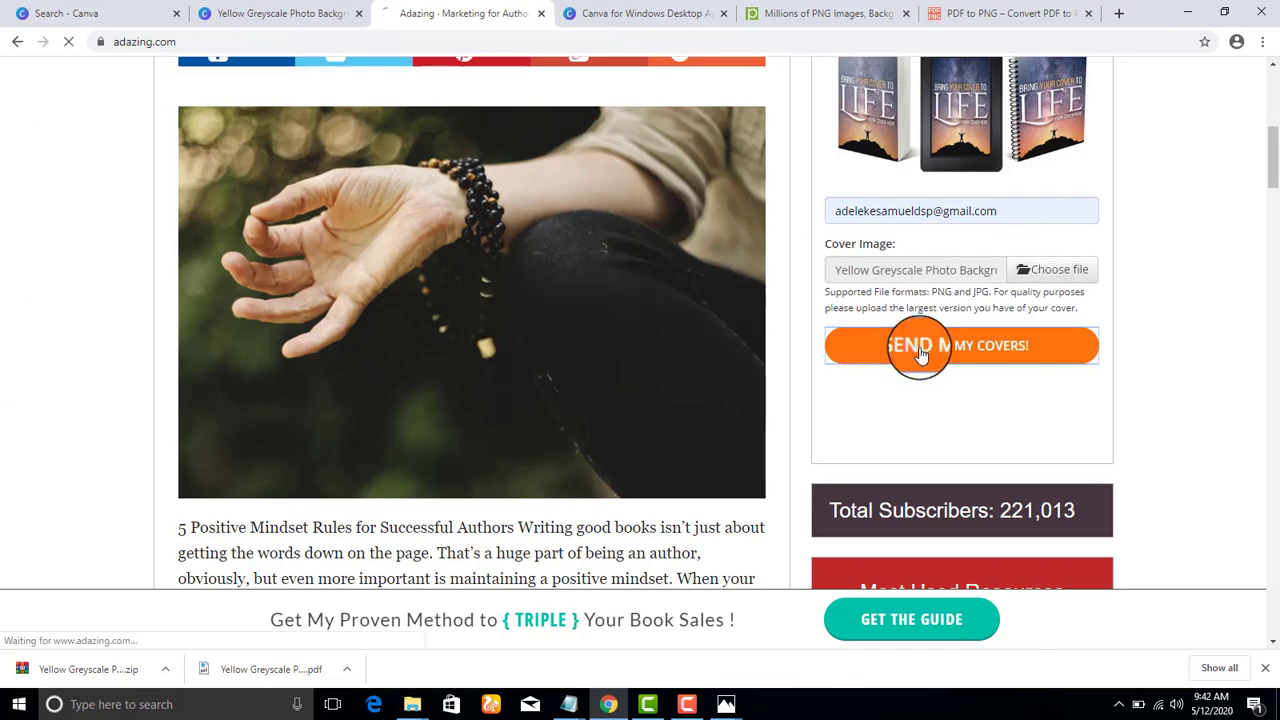
# Download Free Mockup 1, Free Mockup 2 and Free Mockup 3 of the book cover
pyautogui.moveTo(1274, 170); pyautogui.dragTo(1275, 136)
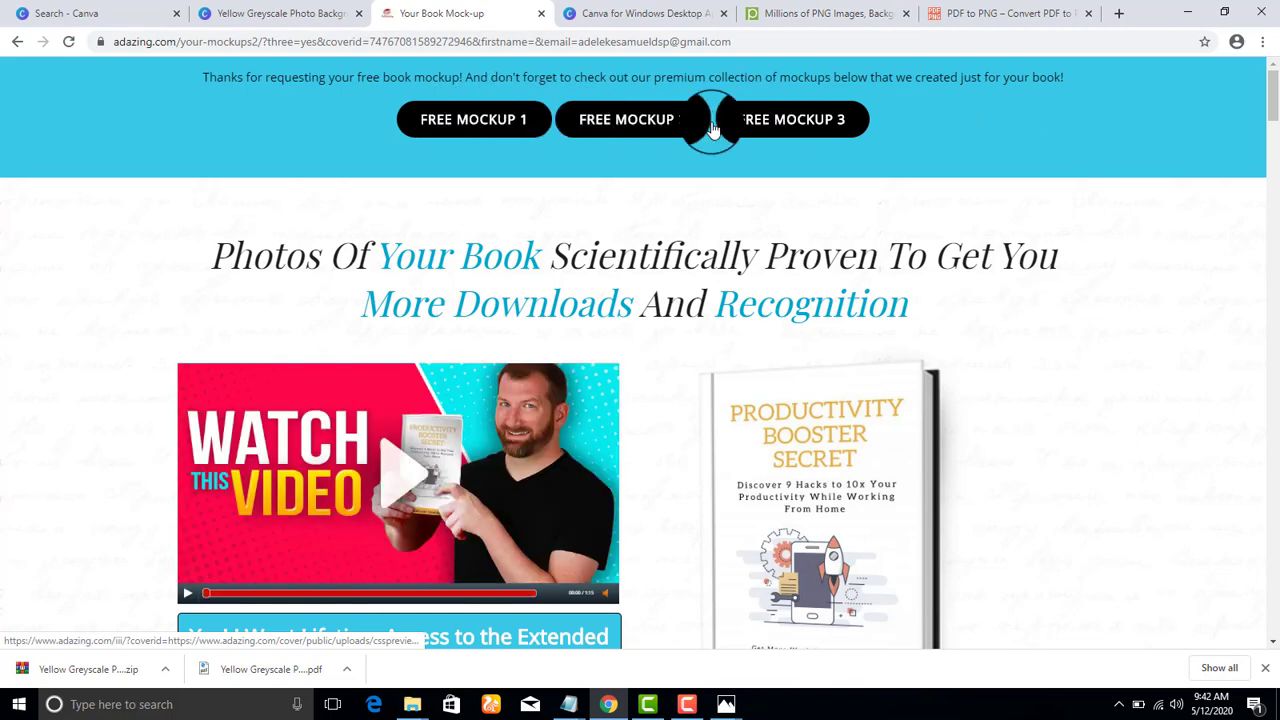
pyautogui.click(458, 120)
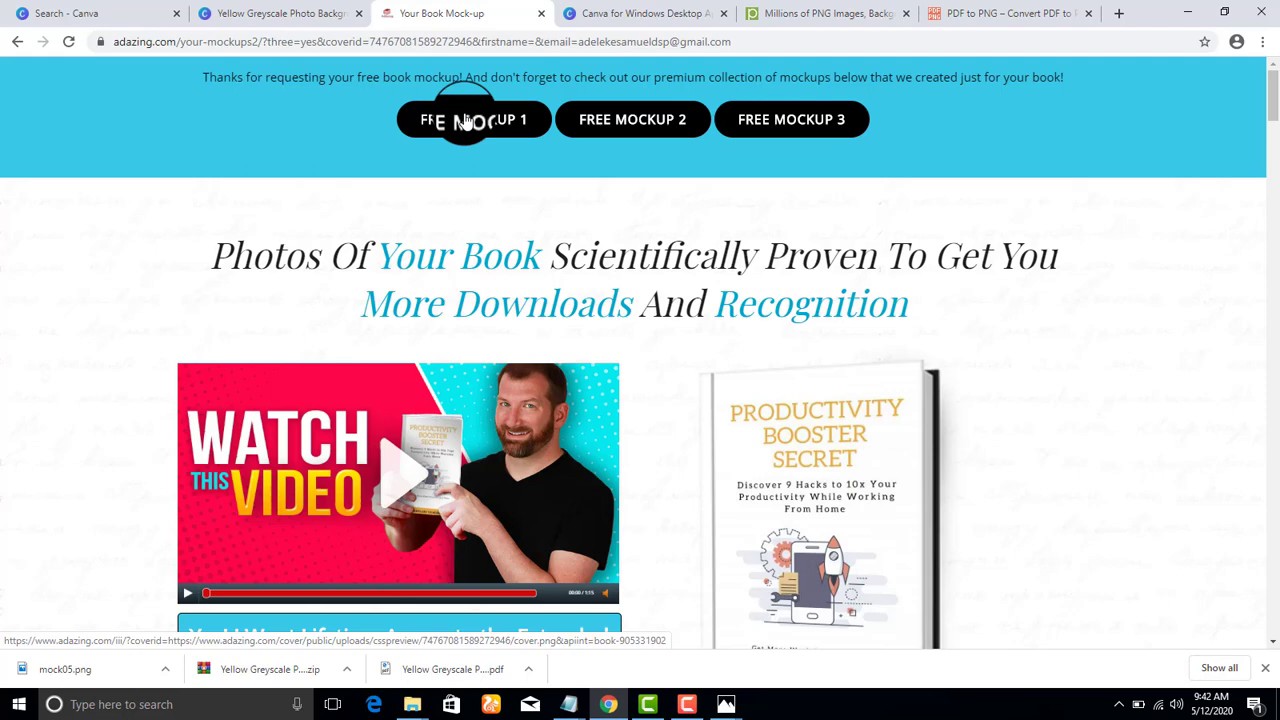
pyautogui.click(610, 117)
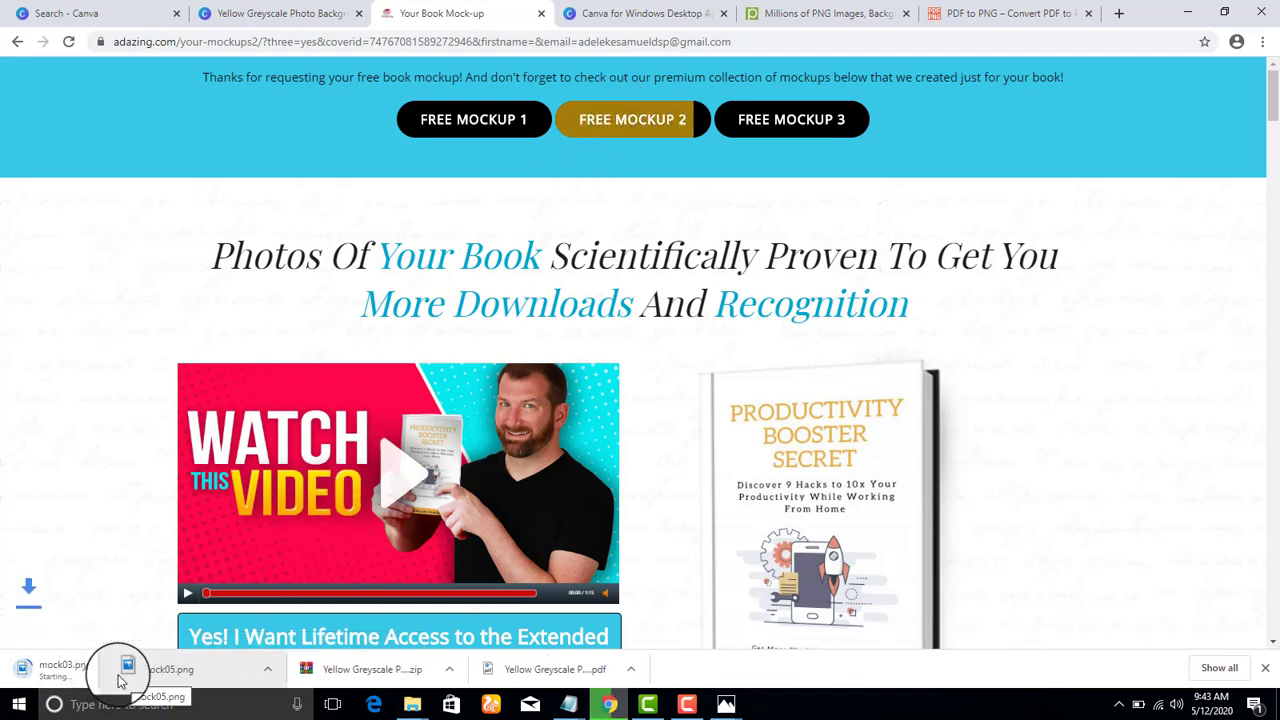
pyautogui.click(783, 115)
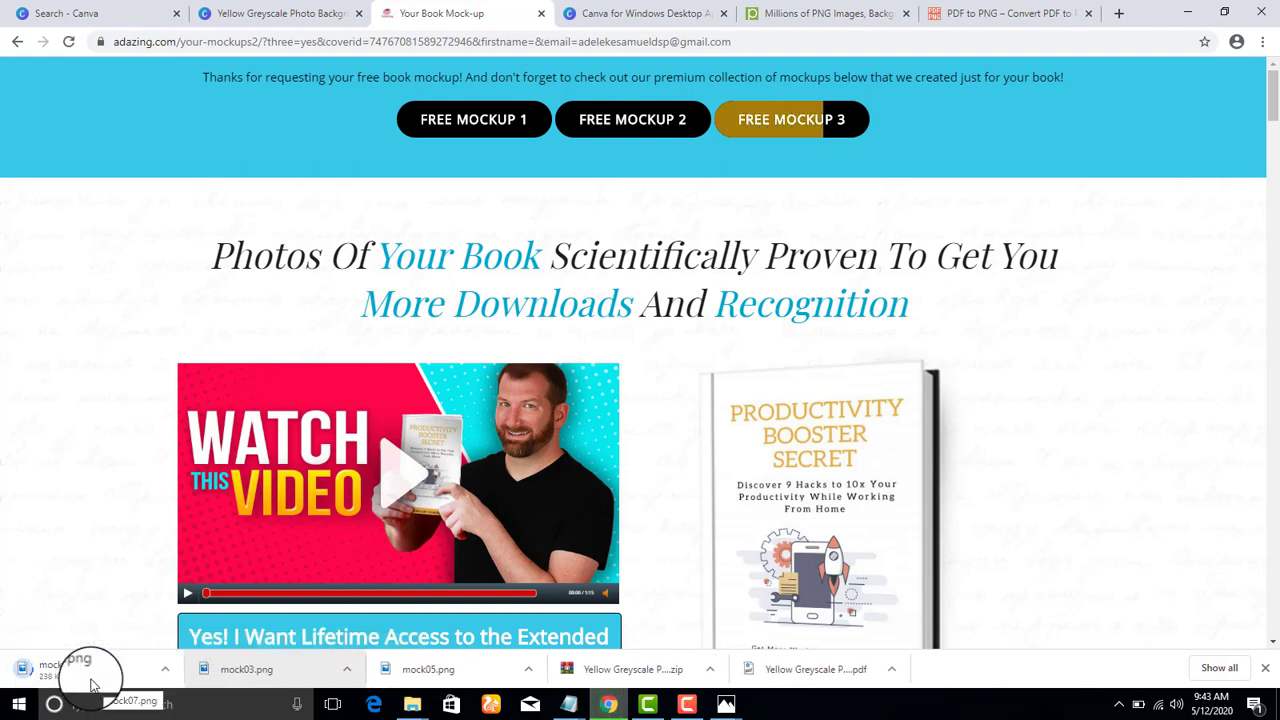
# Show the downloaded mock05.png in its folder and display the Downloads files as medium icons
pyautogui.click(529, 672)
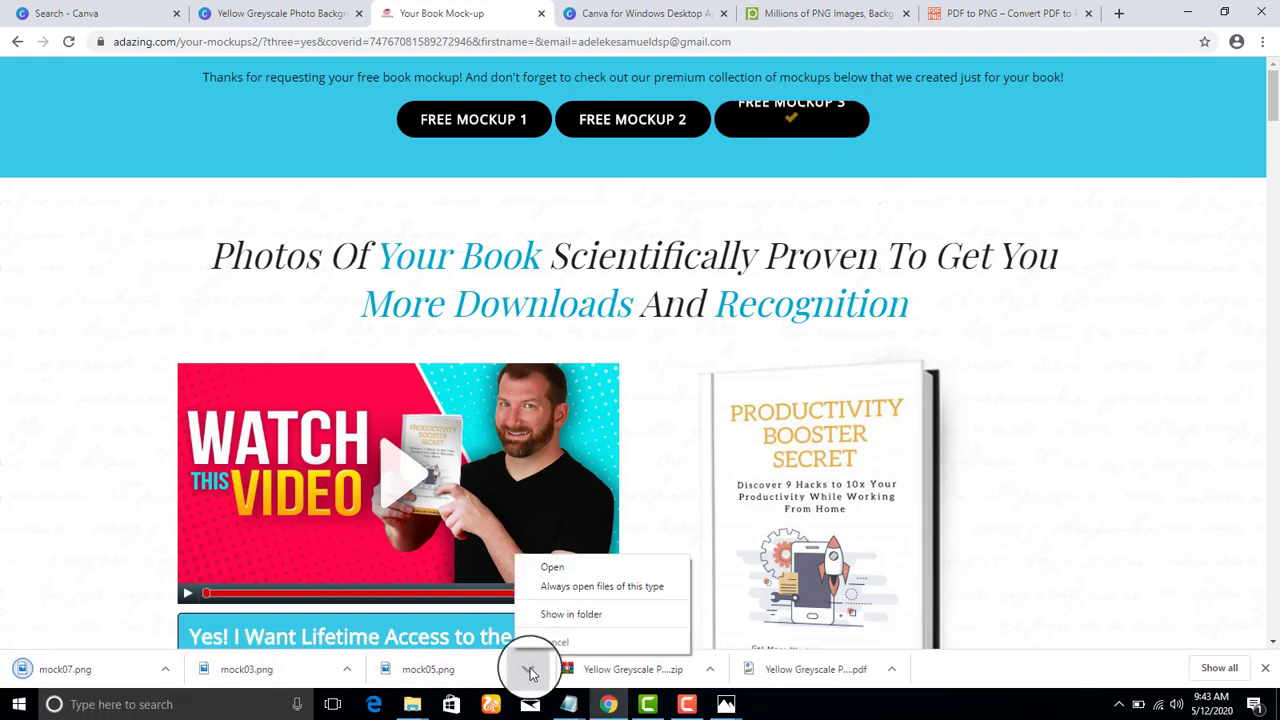
pyautogui.click(563, 612)
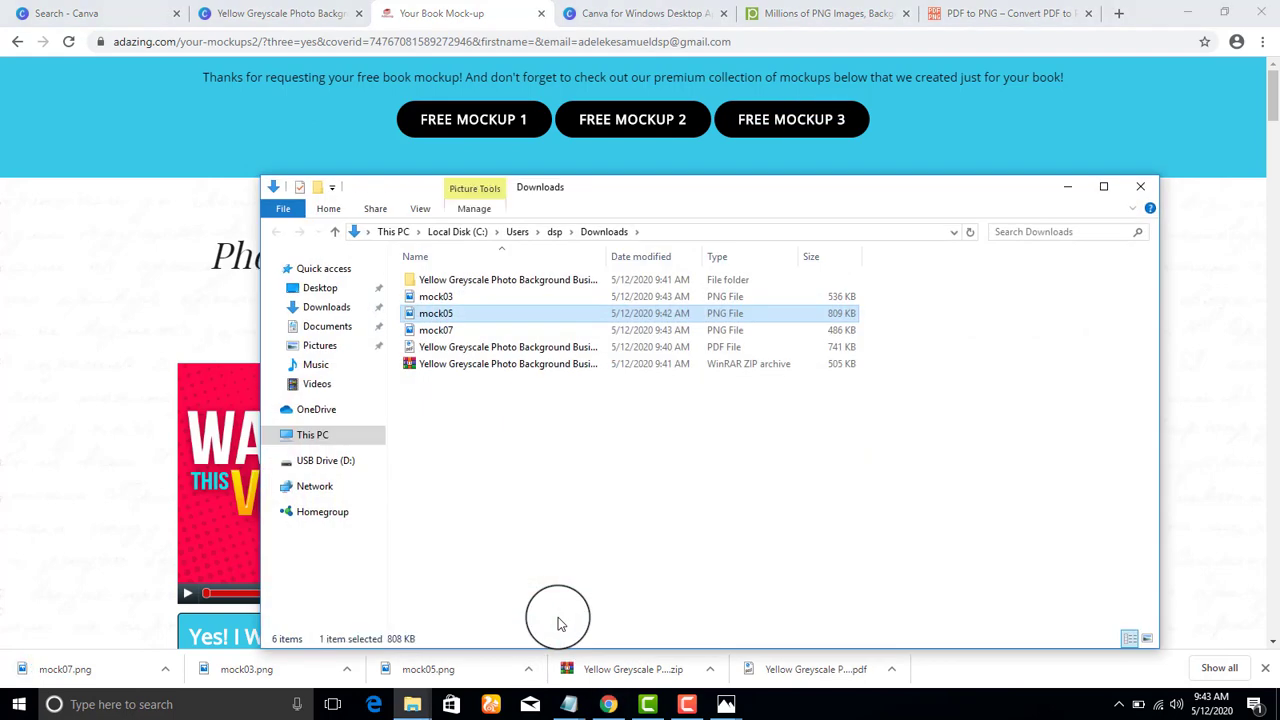
pyautogui.rightClick(597, 532)
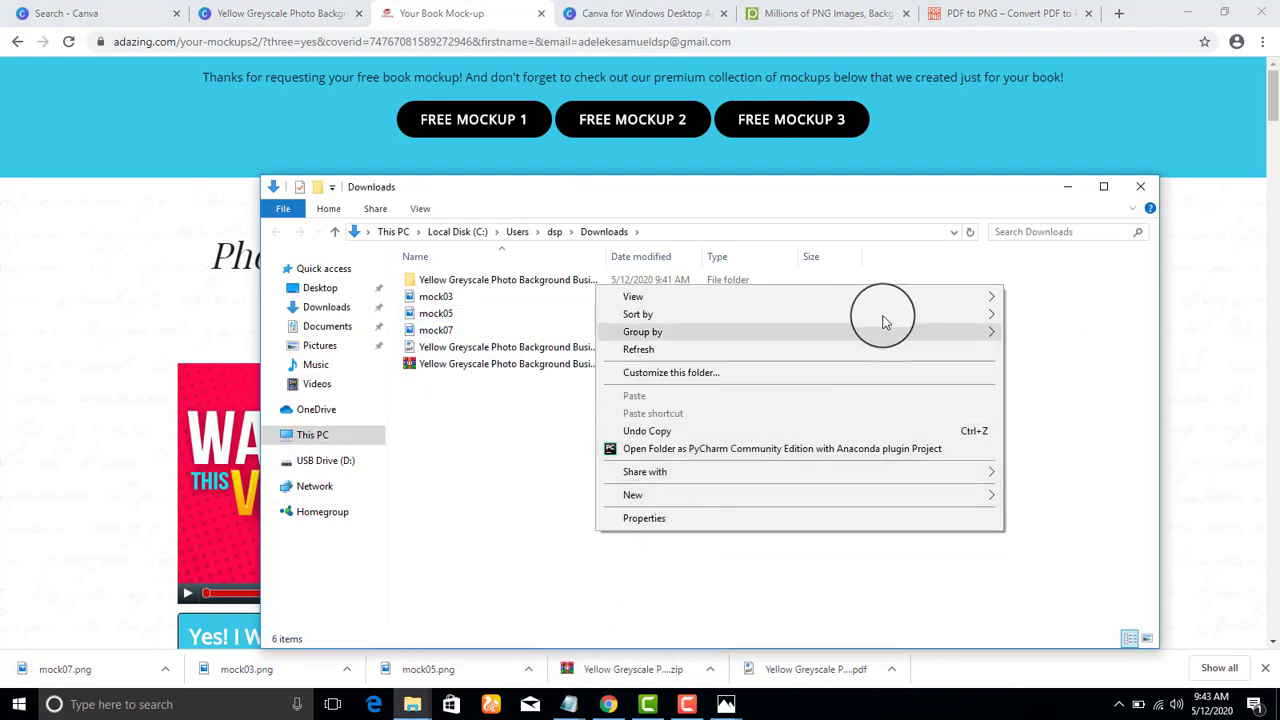
pyautogui.moveTo(932, 301)
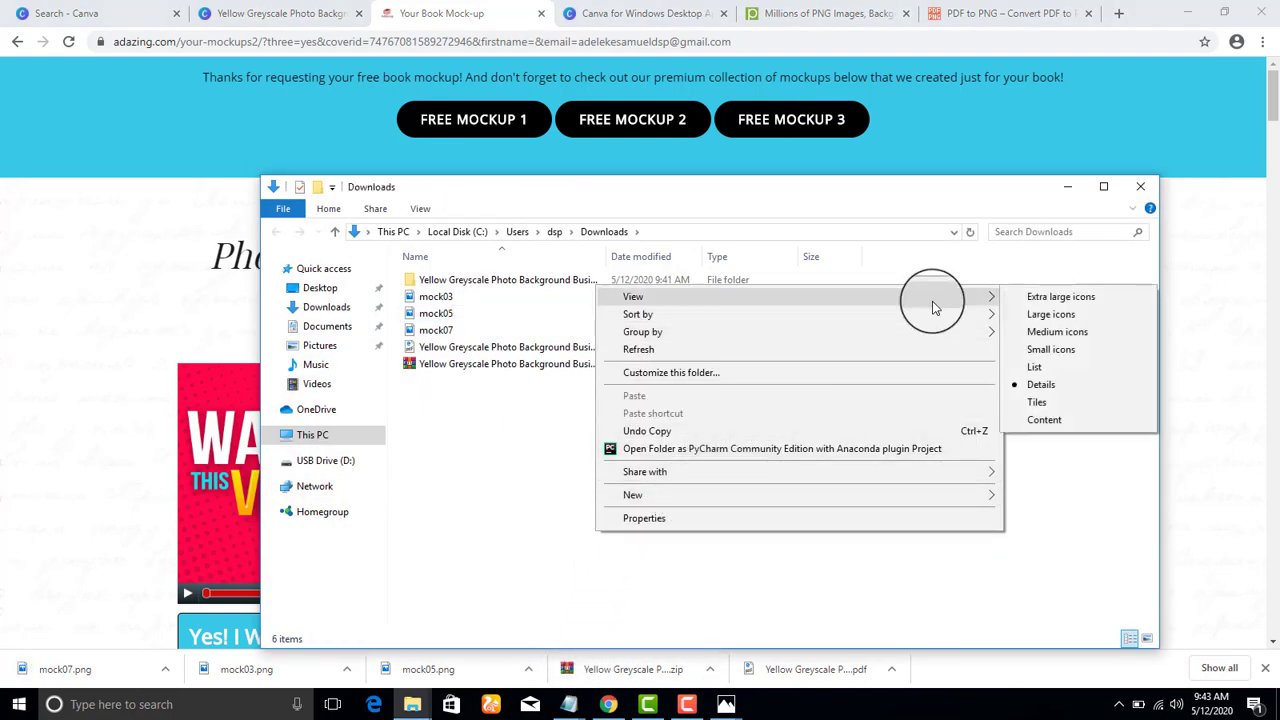
pyautogui.click(1055, 331)
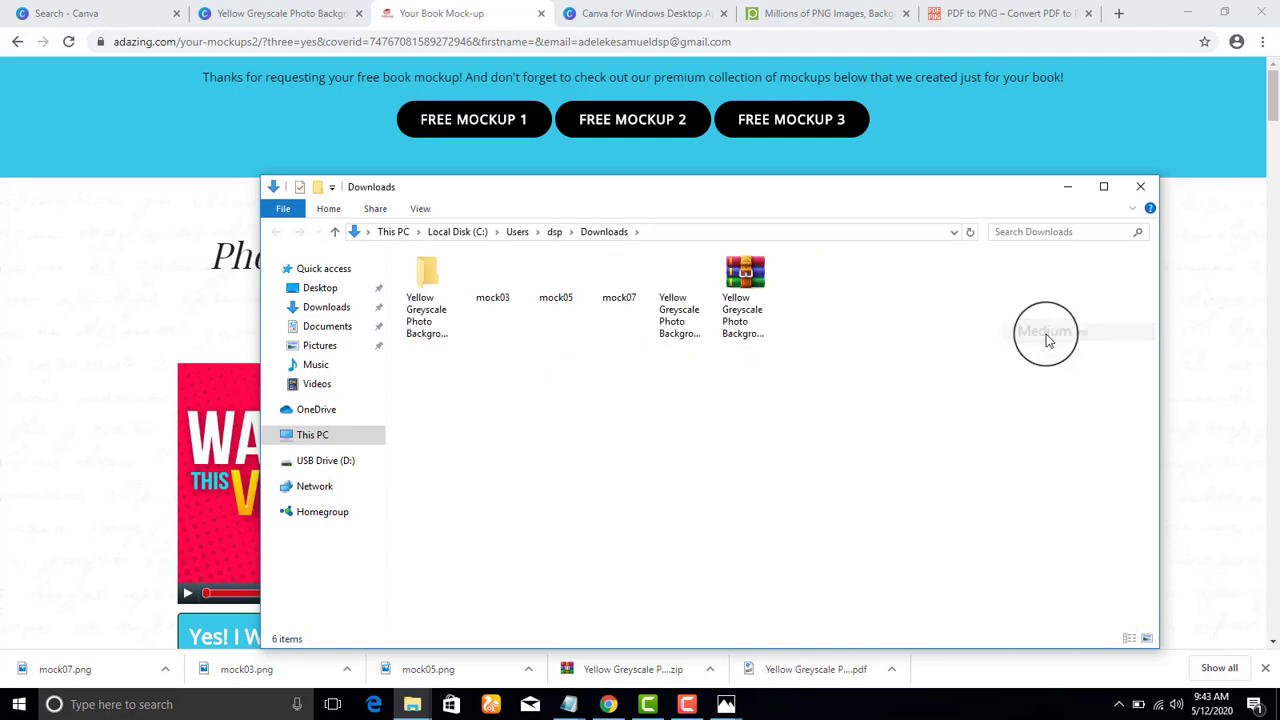
# Open mock03.png in Photos and browse forward through the mockups to mock07.png
pyautogui.click(508, 285)
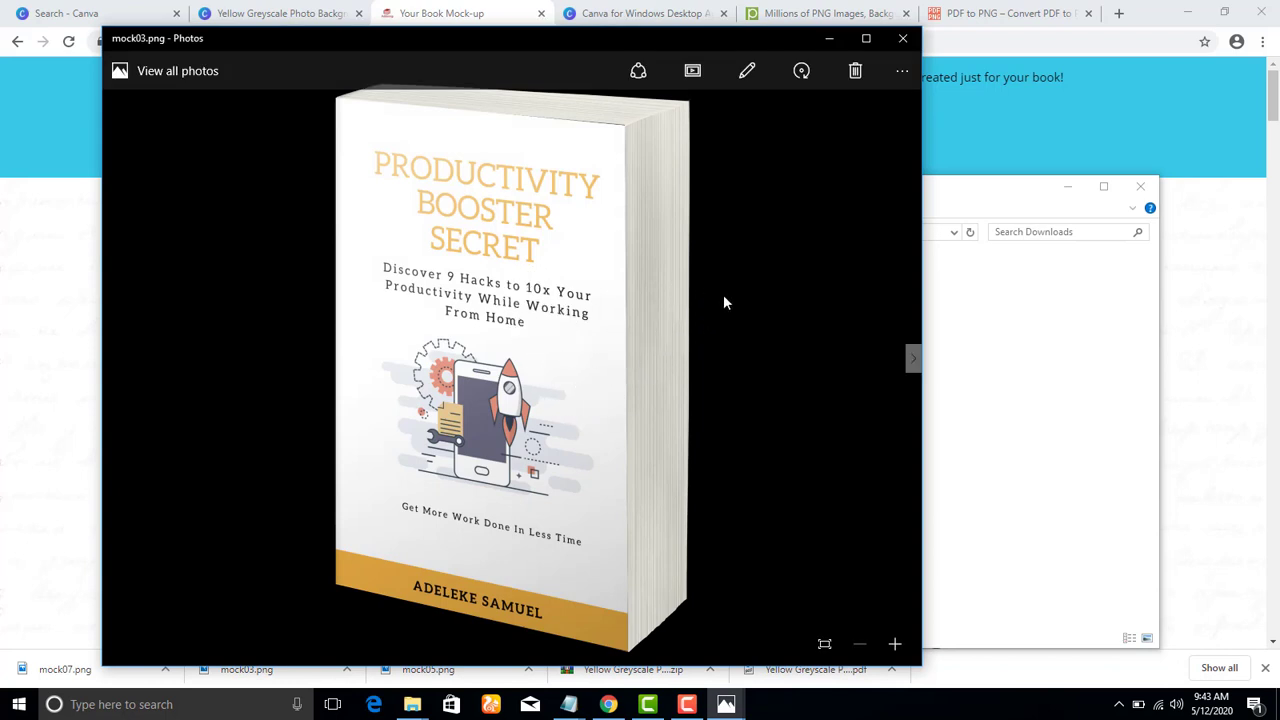
pyautogui.click(913, 360)
pyautogui.click(913, 358)
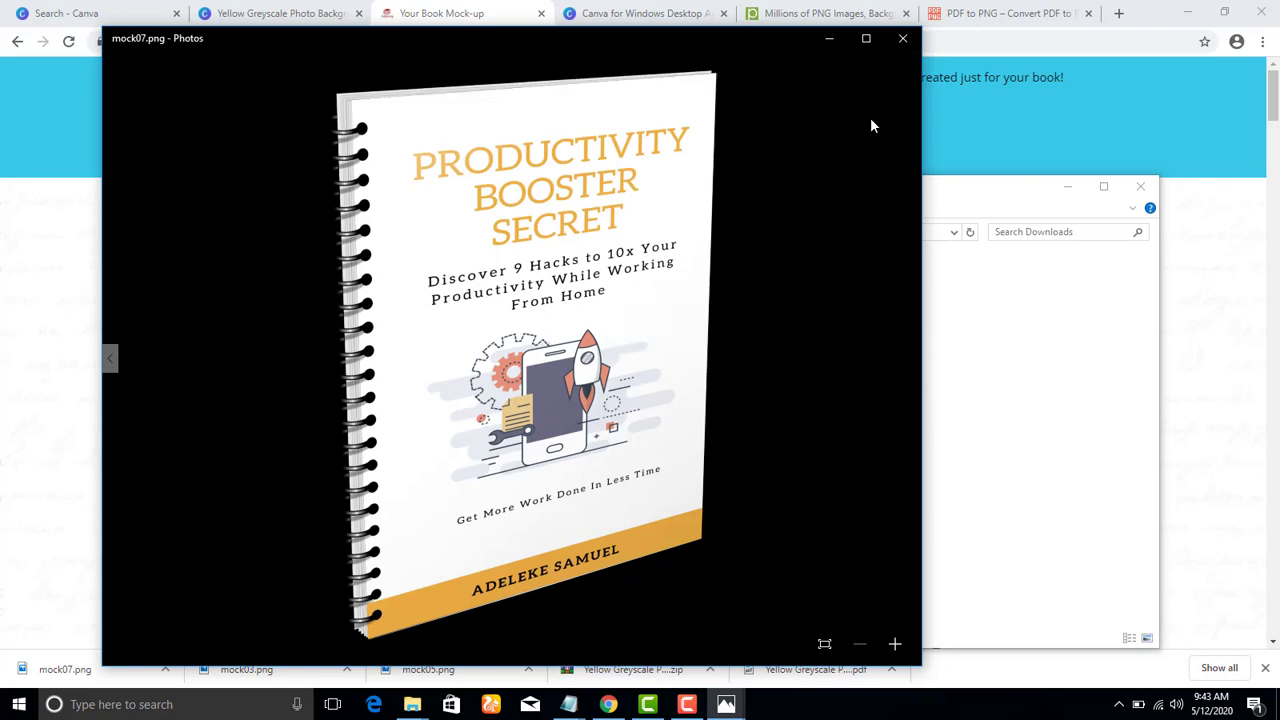
# Maximize Photos to review mock03, mock05 and mock07 at full size, and minimize the viewer and the Downloads window
pyautogui.click(865, 38)
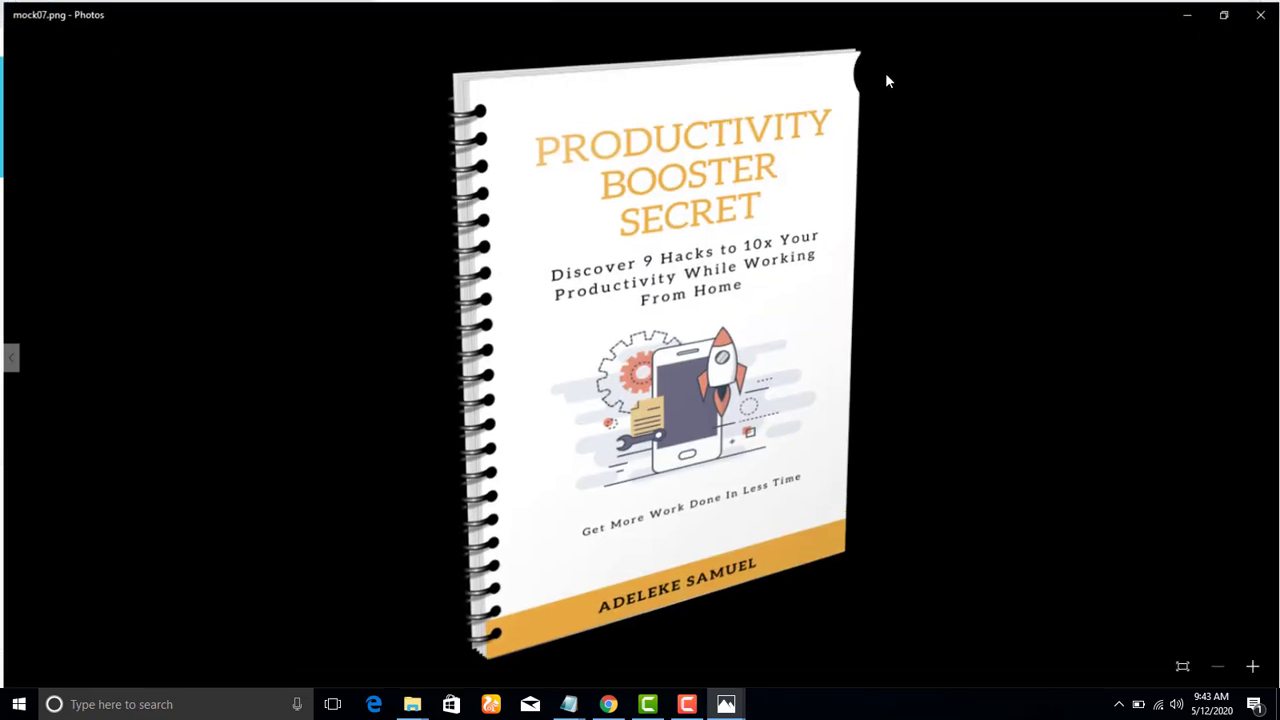
pyautogui.click(10, 358)
pyautogui.click(10, 358)
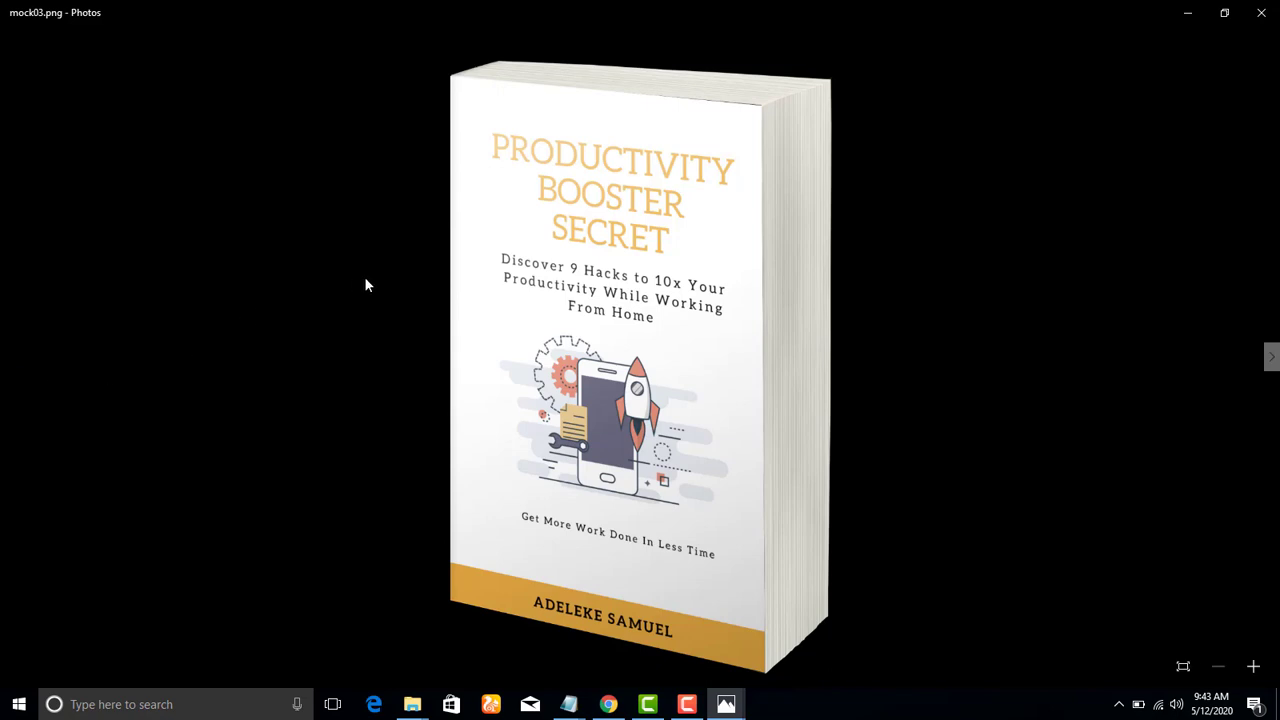
pyautogui.click(1268, 355)
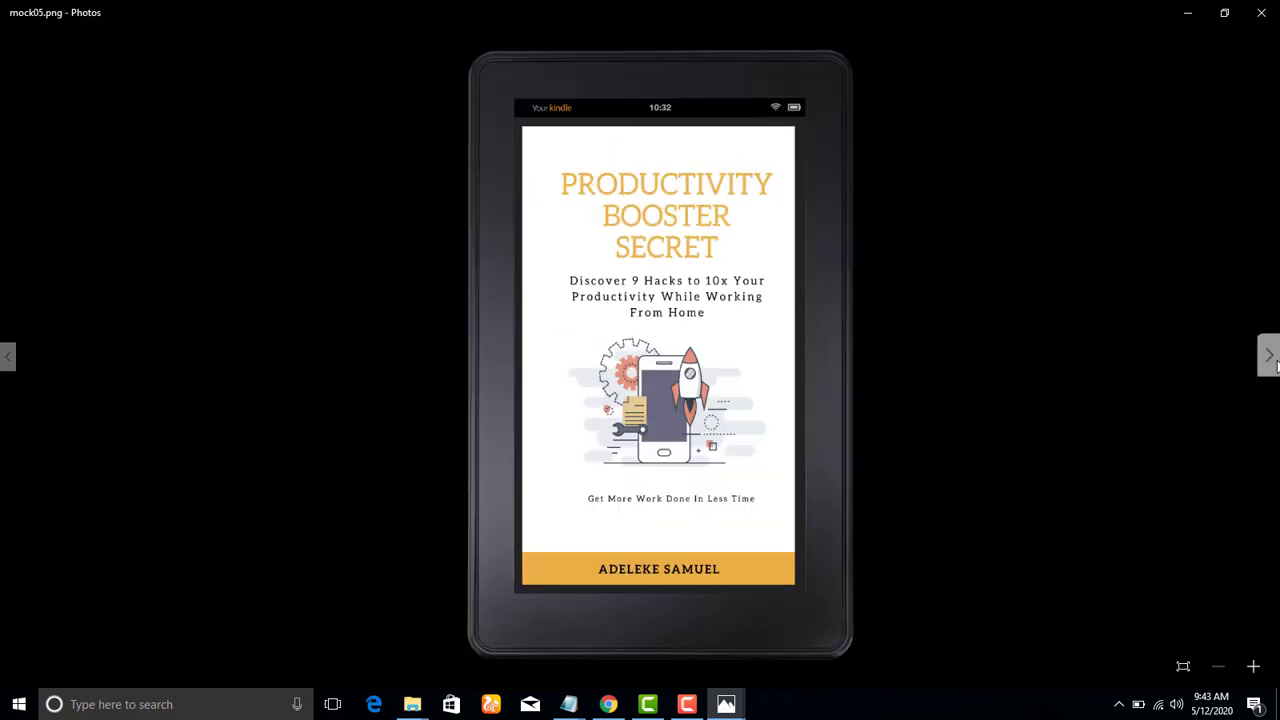
pyautogui.click(1268, 356)
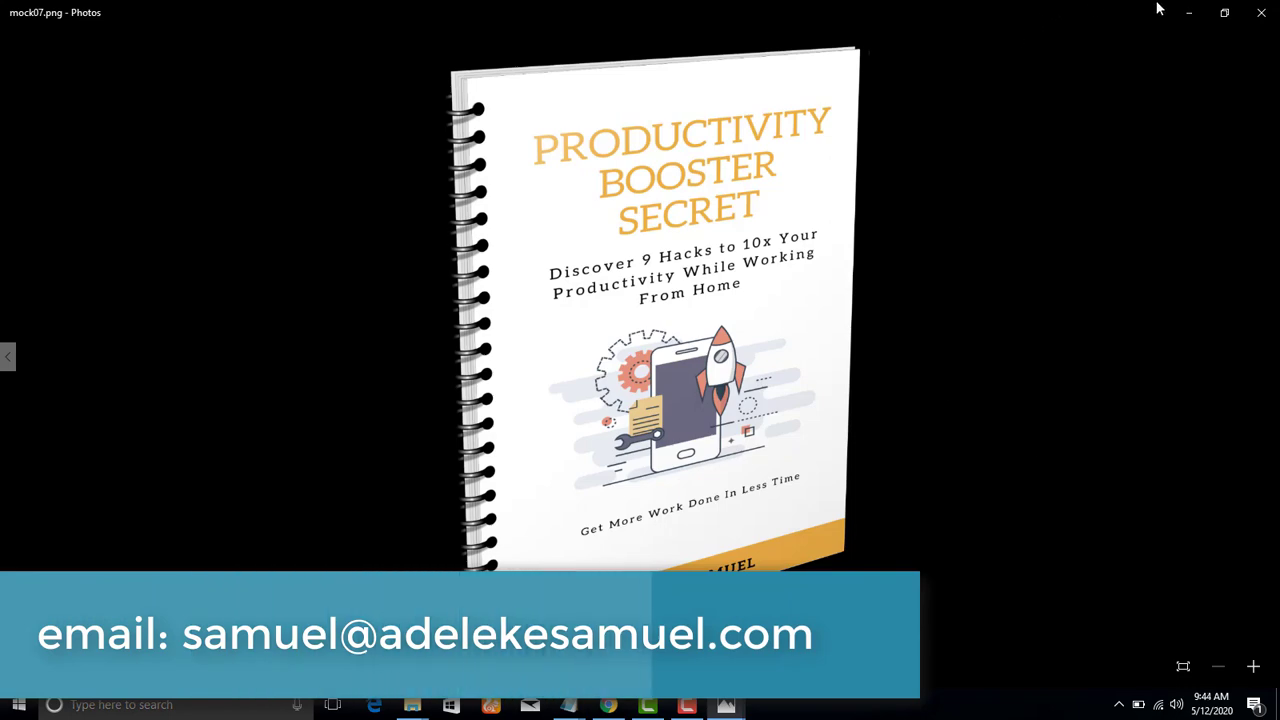
pyautogui.click(1187, 13)
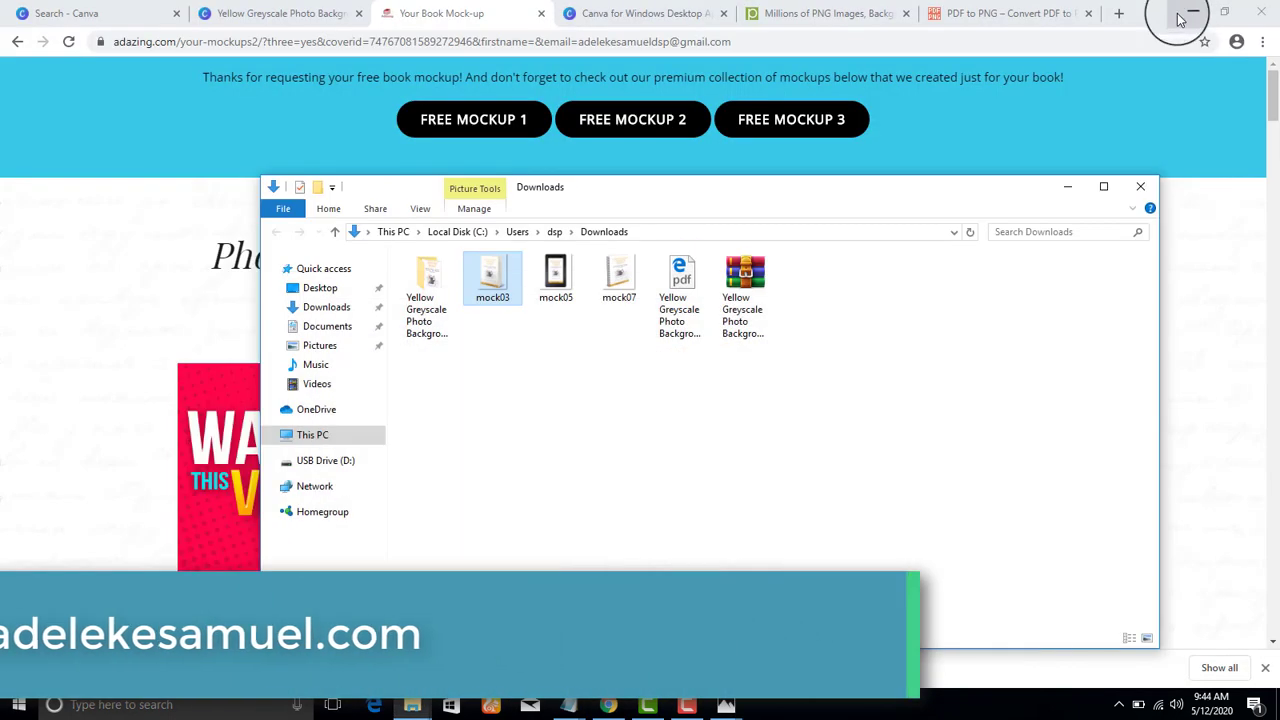
pyautogui.click(1066, 189)
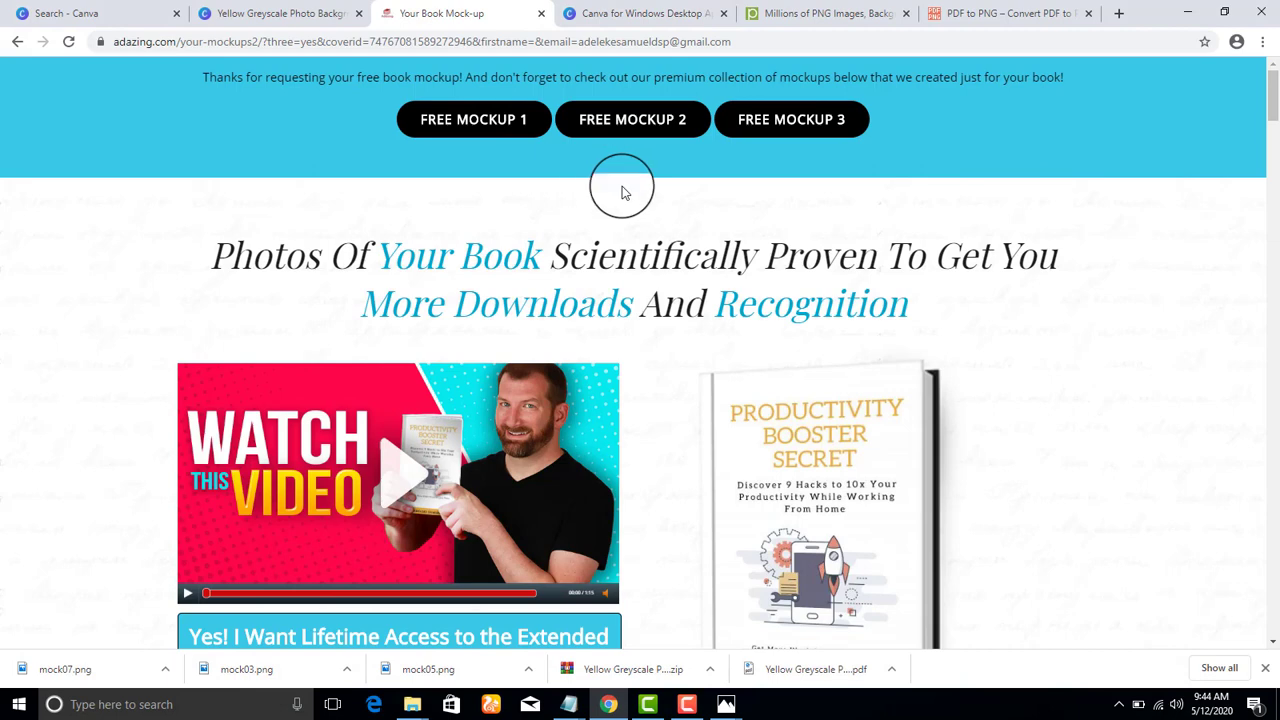